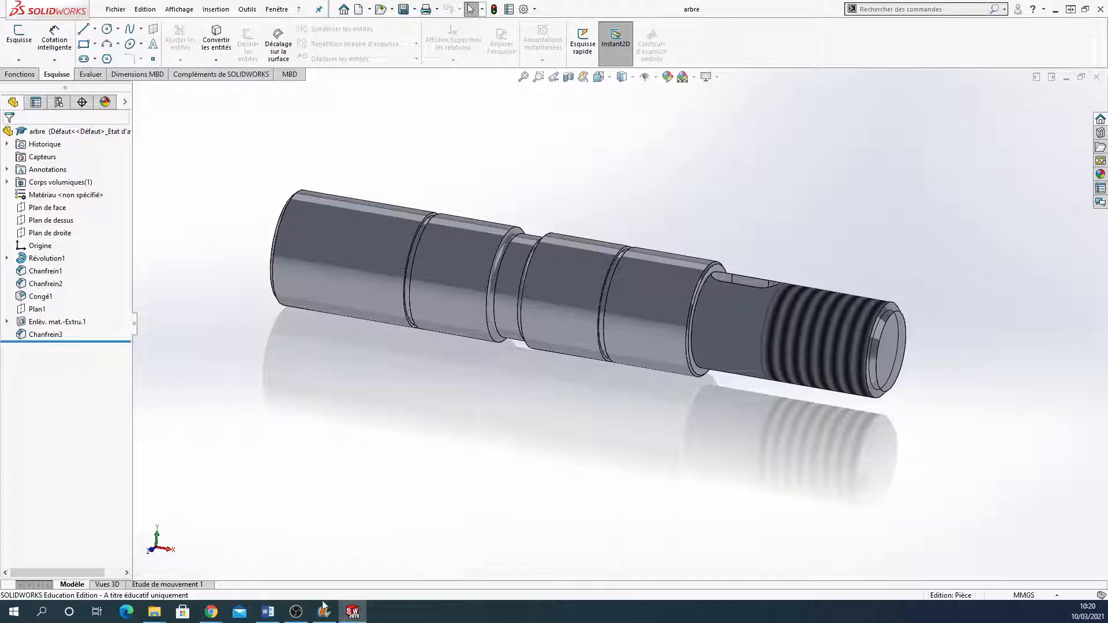
Create a drawing from the shaft part with a custom sheet size of 297 mm wide by 210 mm high
click(104, 8)
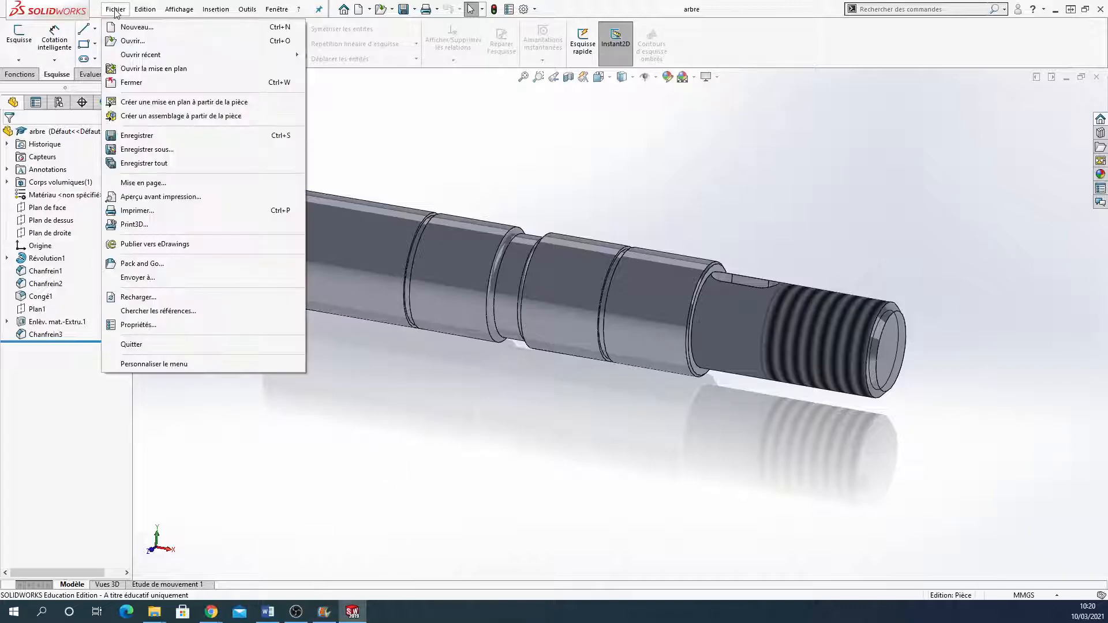
click(168, 104)
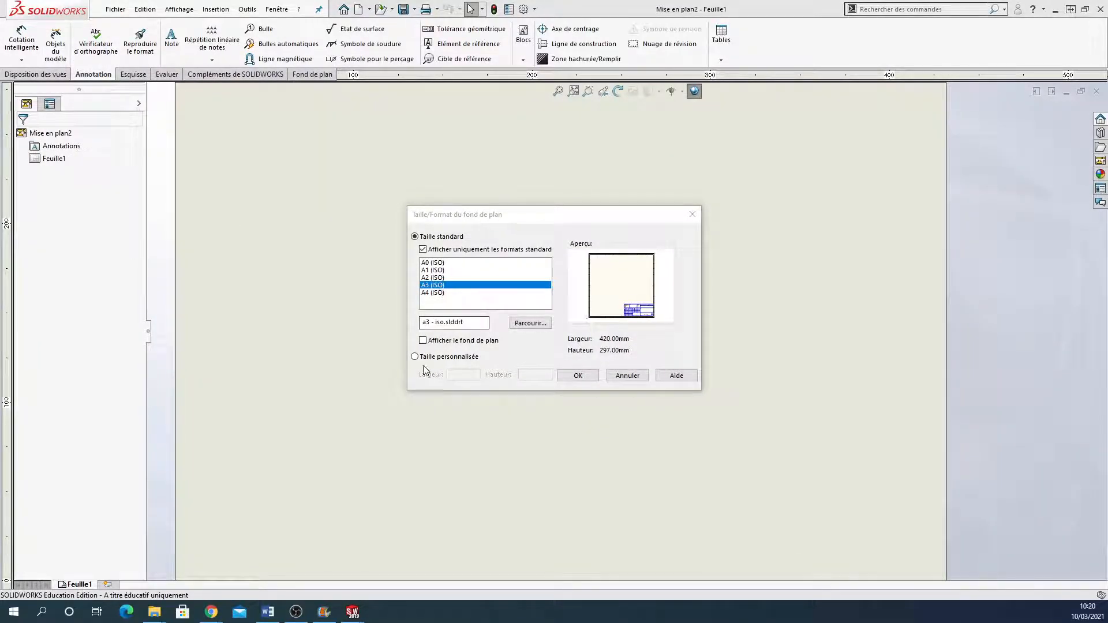
click(427, 293)
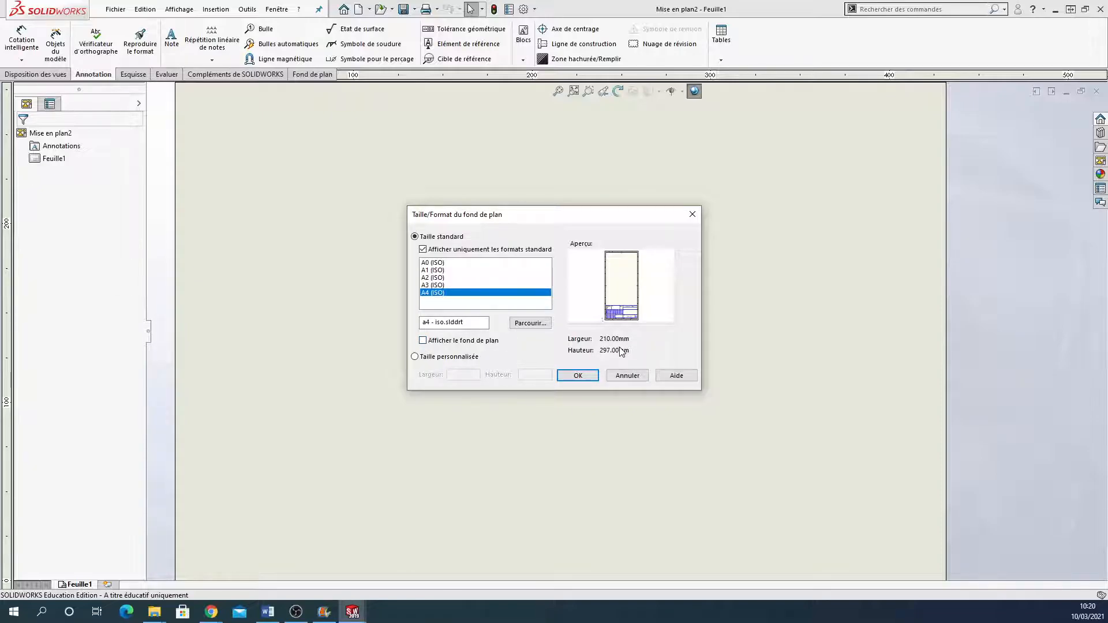
click(415, 357)
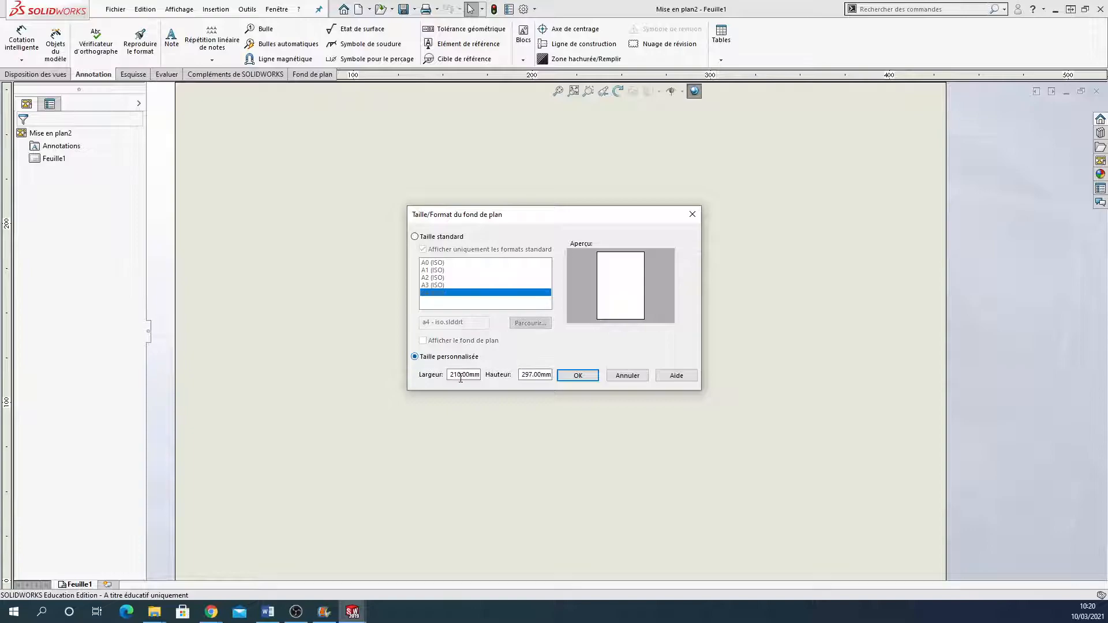
text(297)
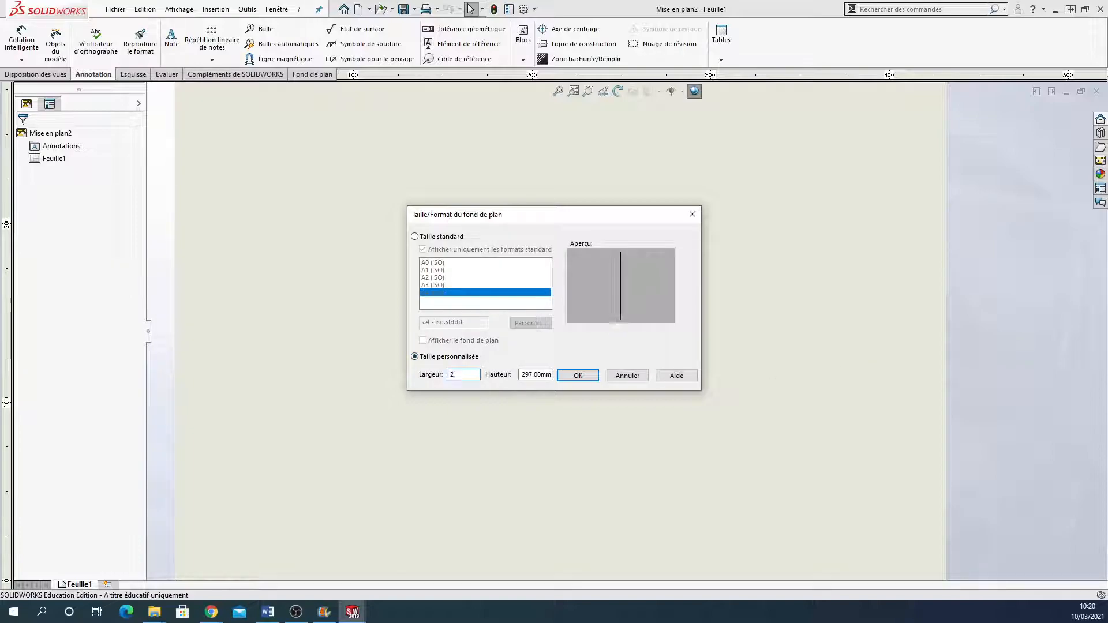
key(Tab)
text(210)
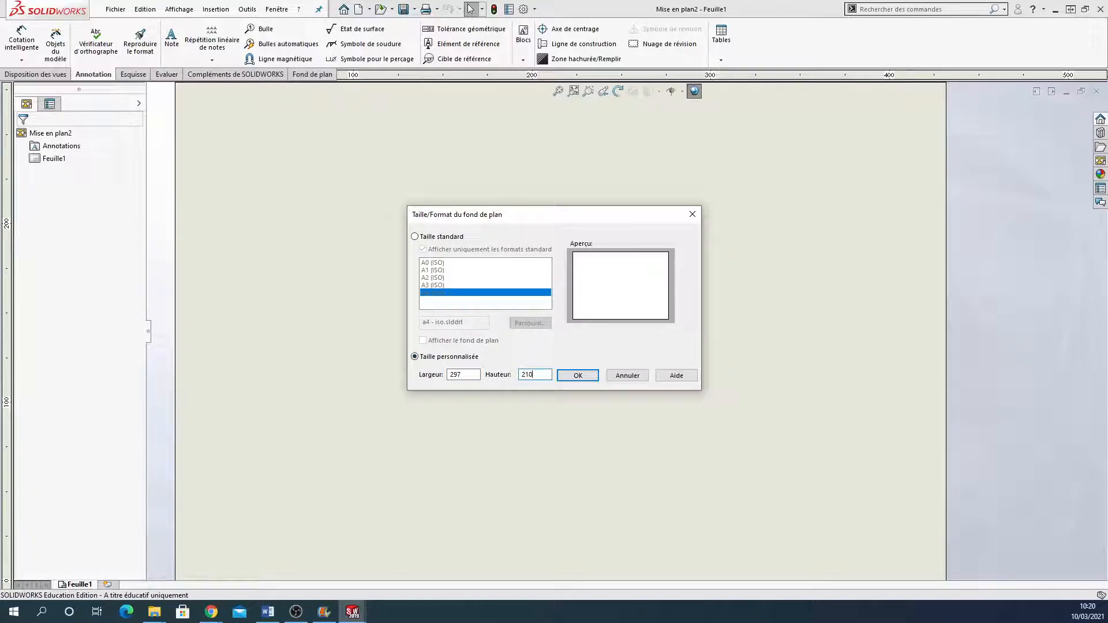
click(584, 374)
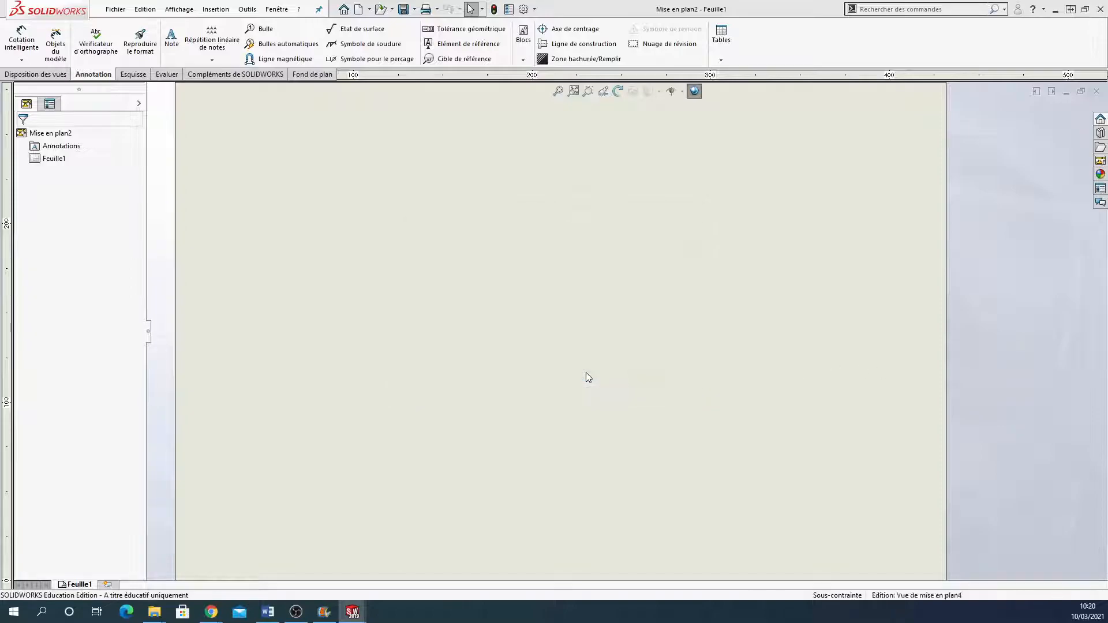
Edit the sheet format and sketch a corner rectangle as a border from about X 10, Y 7.85 to X 287, Y 200
scroll(678, 317, down, 2)
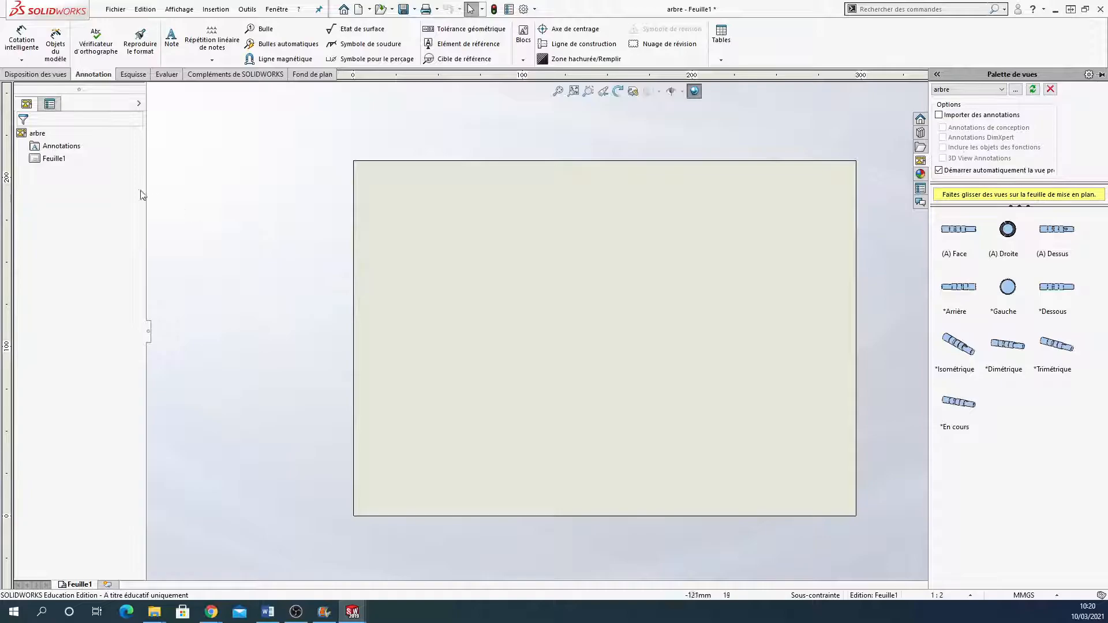
right_click(56, 164)
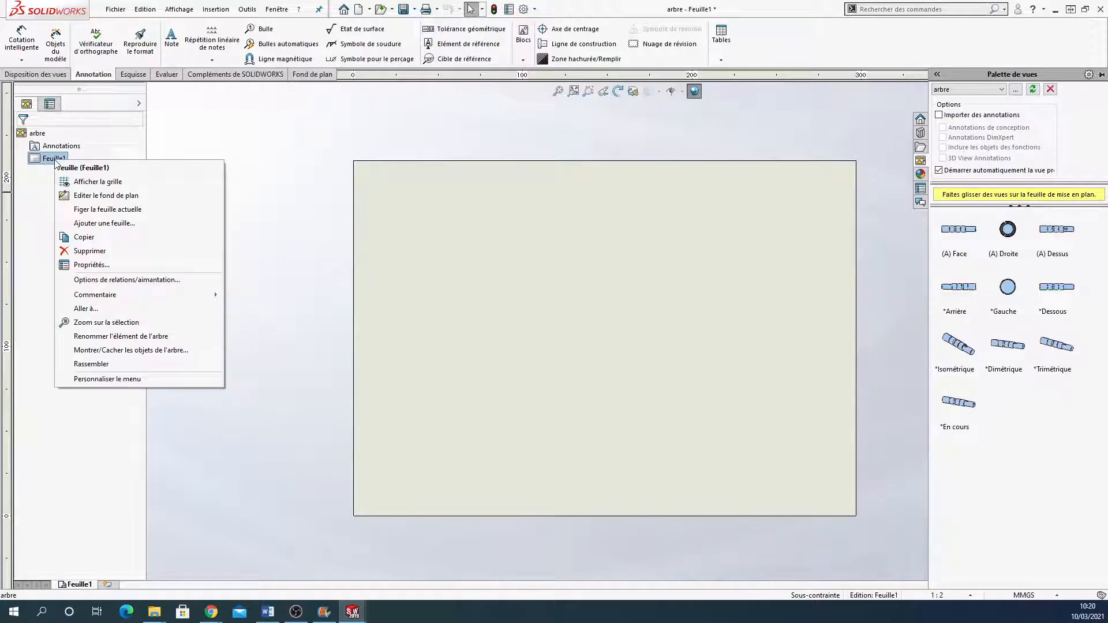
click(101, 197)
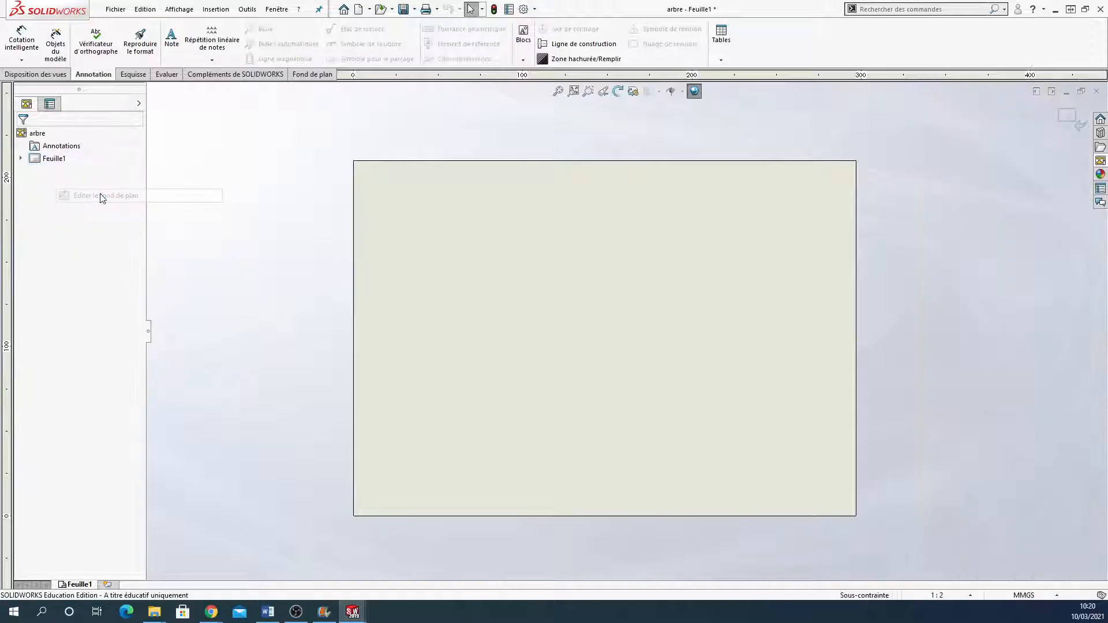
click(133, 74)
click(52, 46)
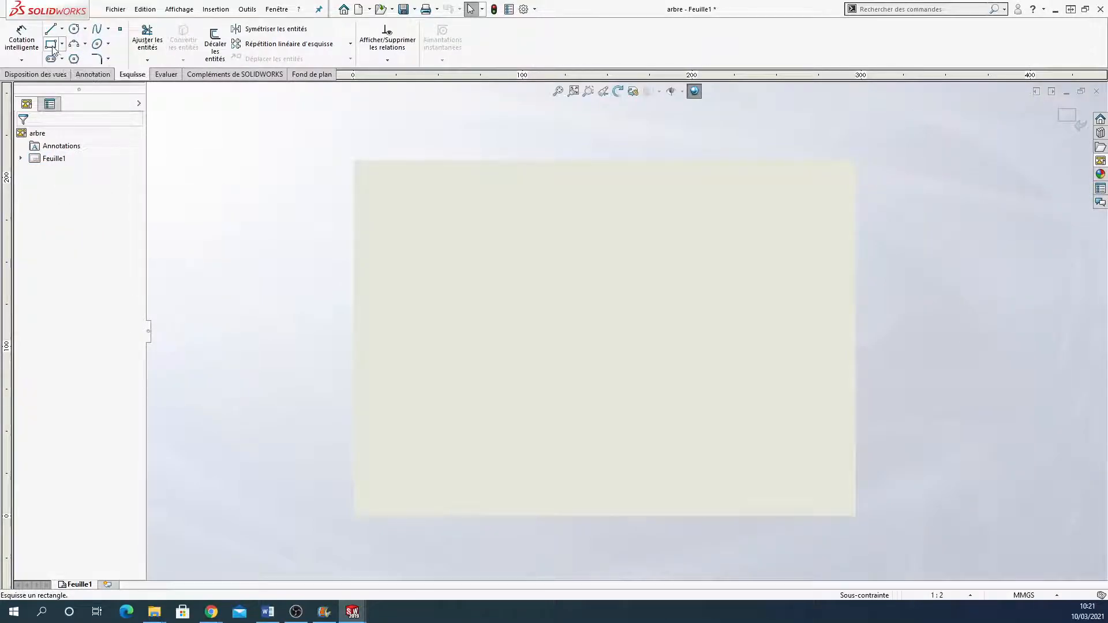
click(371, 502)
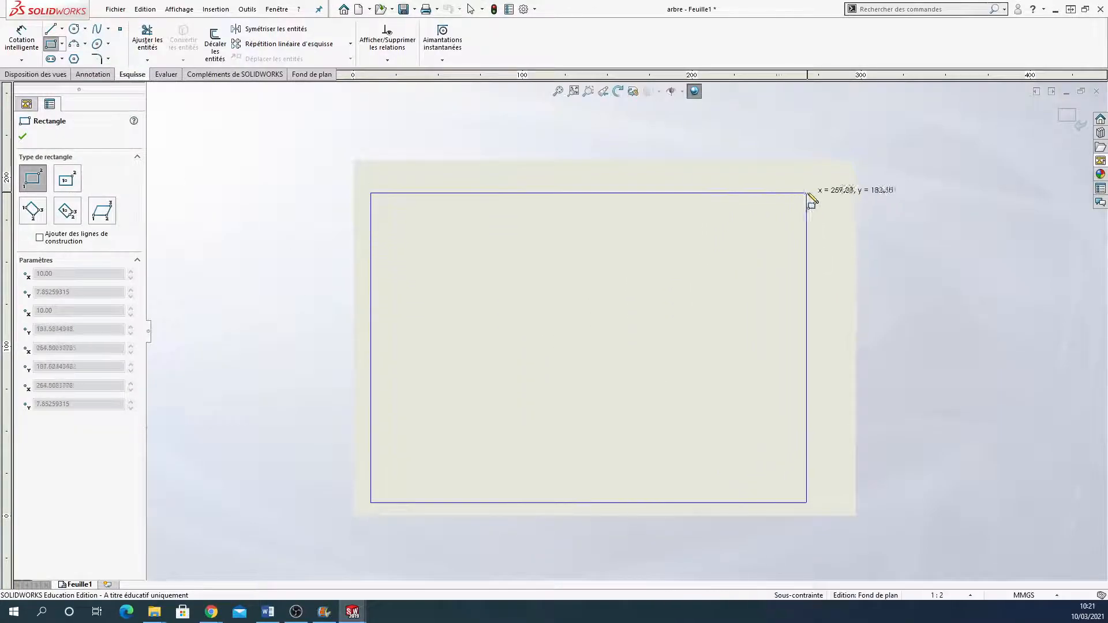
click(839, 178)
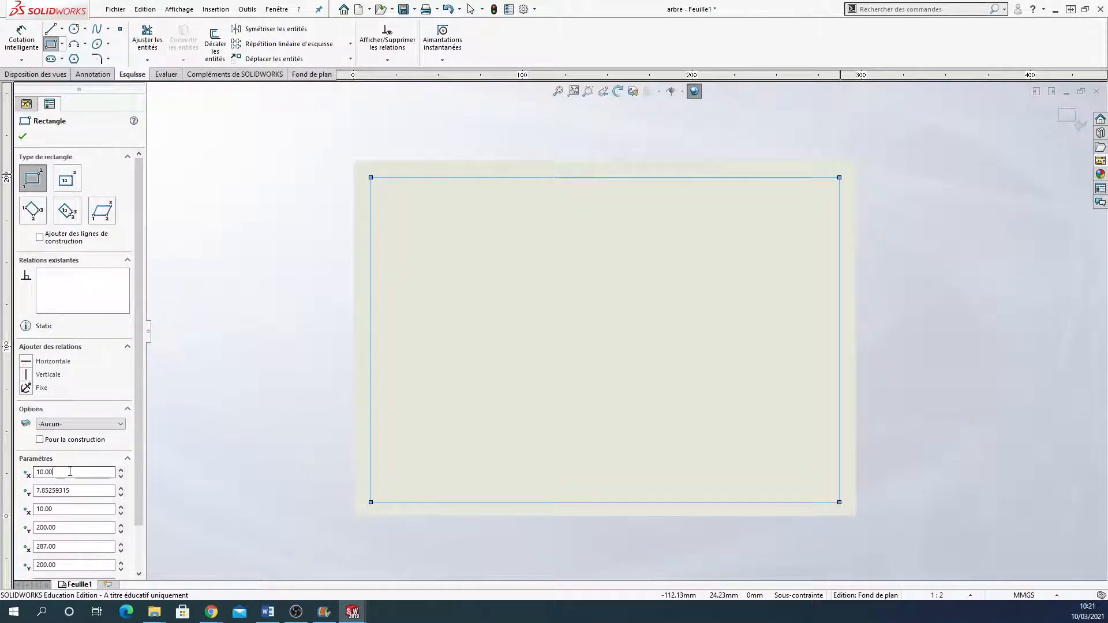
Set the border rectangle's lower-left corner to X 10, Y 10 and exit sheet format editing
text(10)
key(Tab)
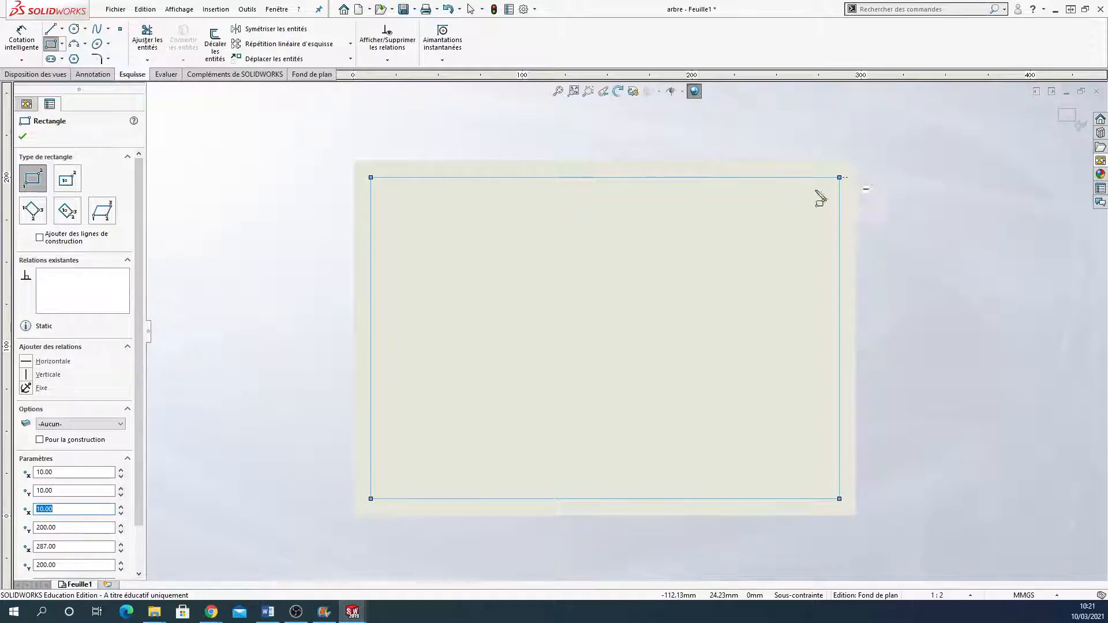
scroll(139, 383, down, 2)
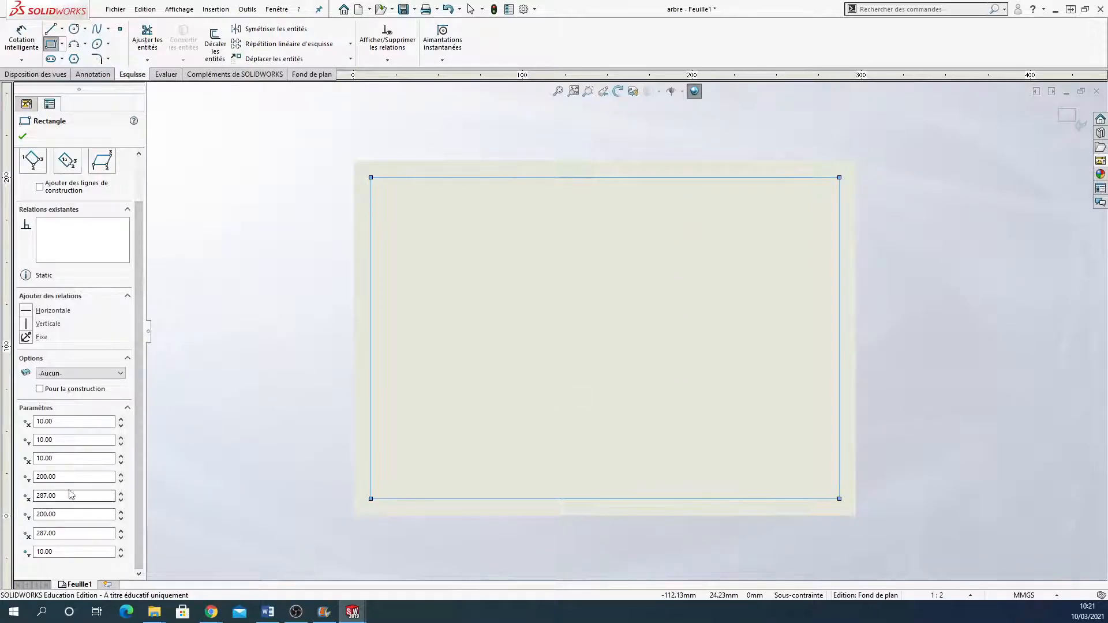
click(1063, 118)
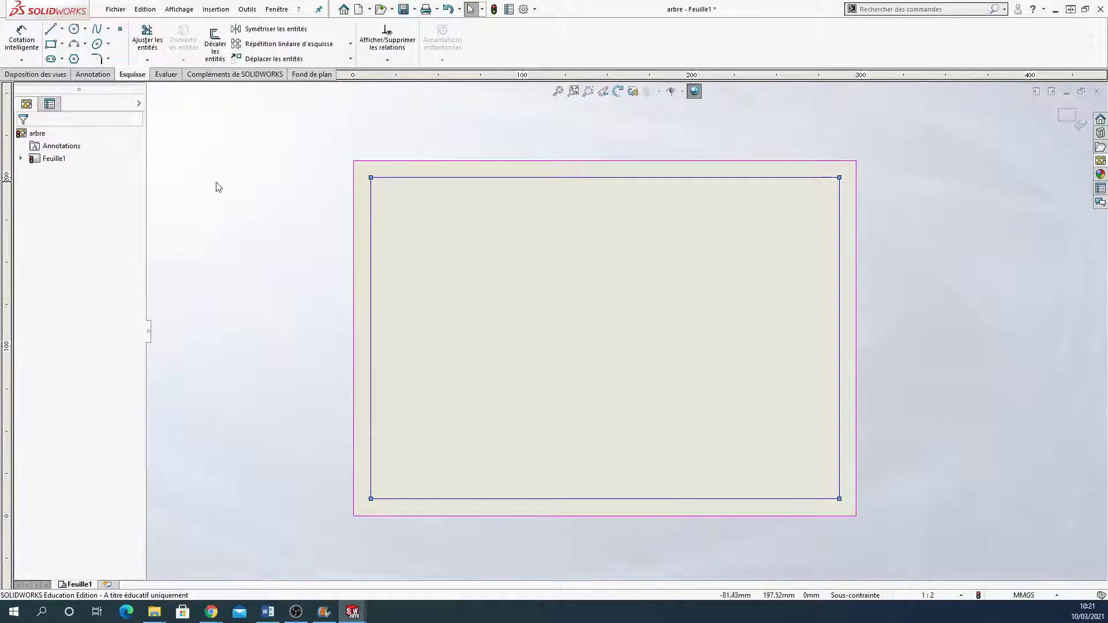
click(1063, 115)
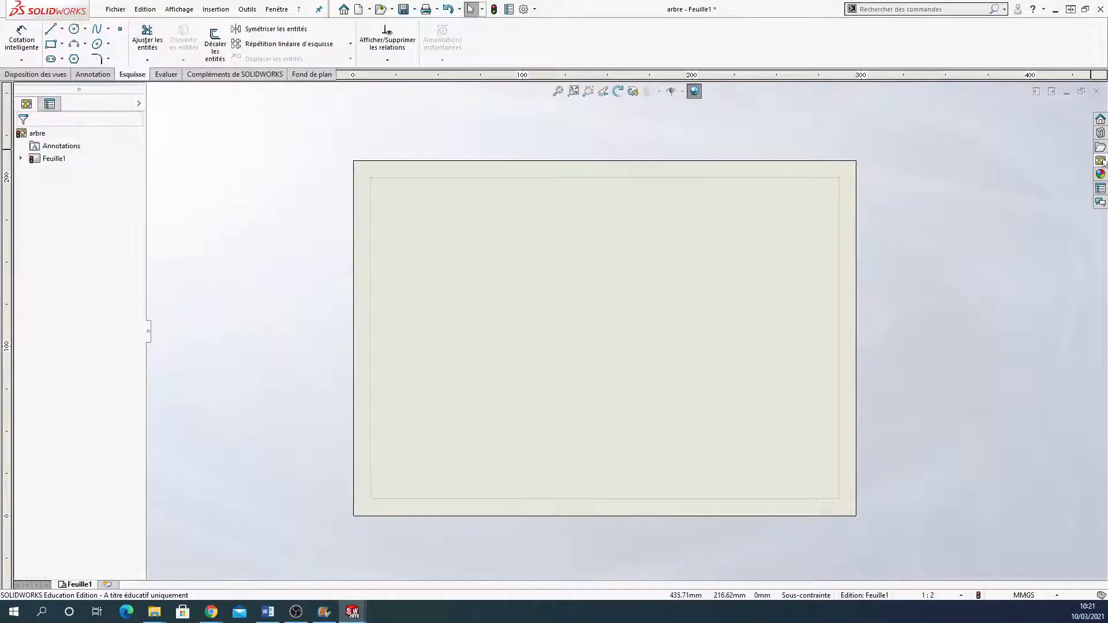
Place the shaft's front view in the upper part of the sheet and a projected view directly below it
click(1101, 162)
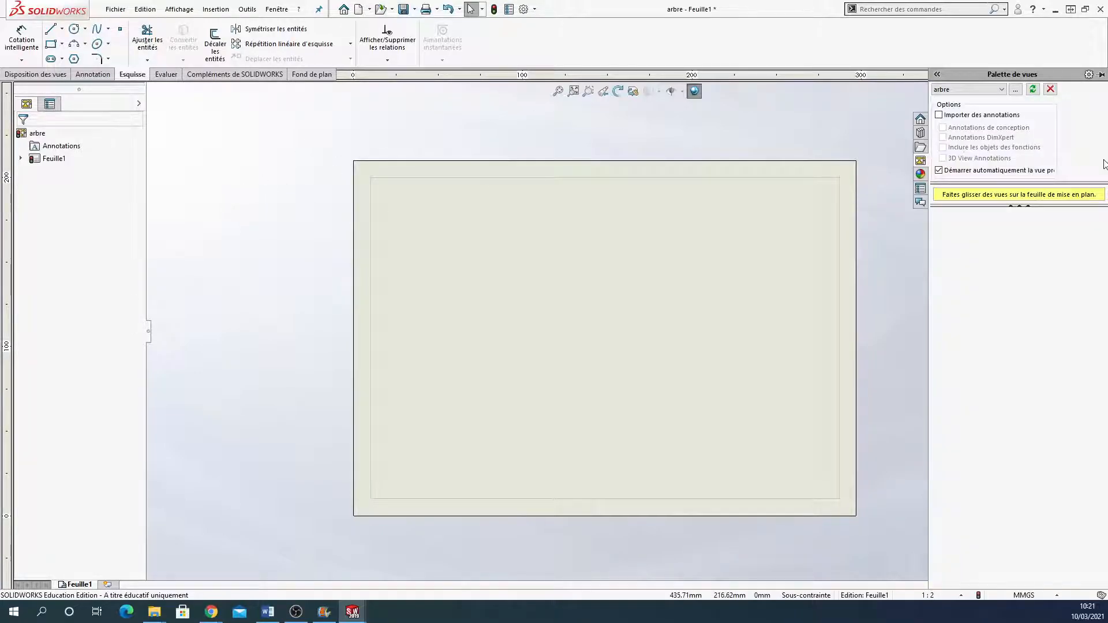
click(1033, 90)
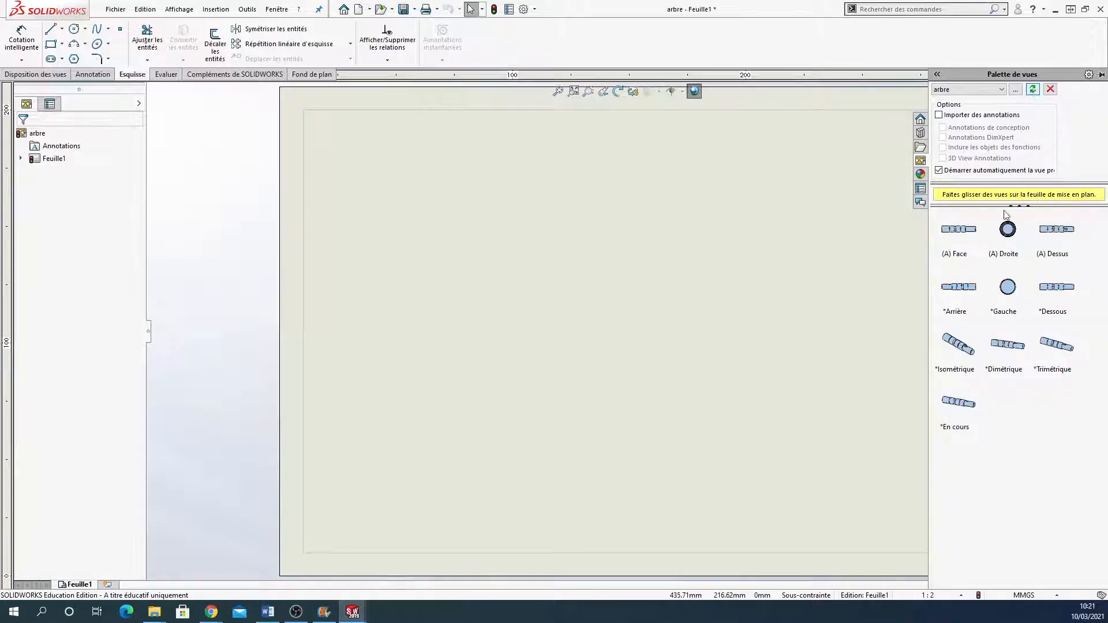
scroll(578, 241, up, 2)
scroll(906, 369, down, 1)
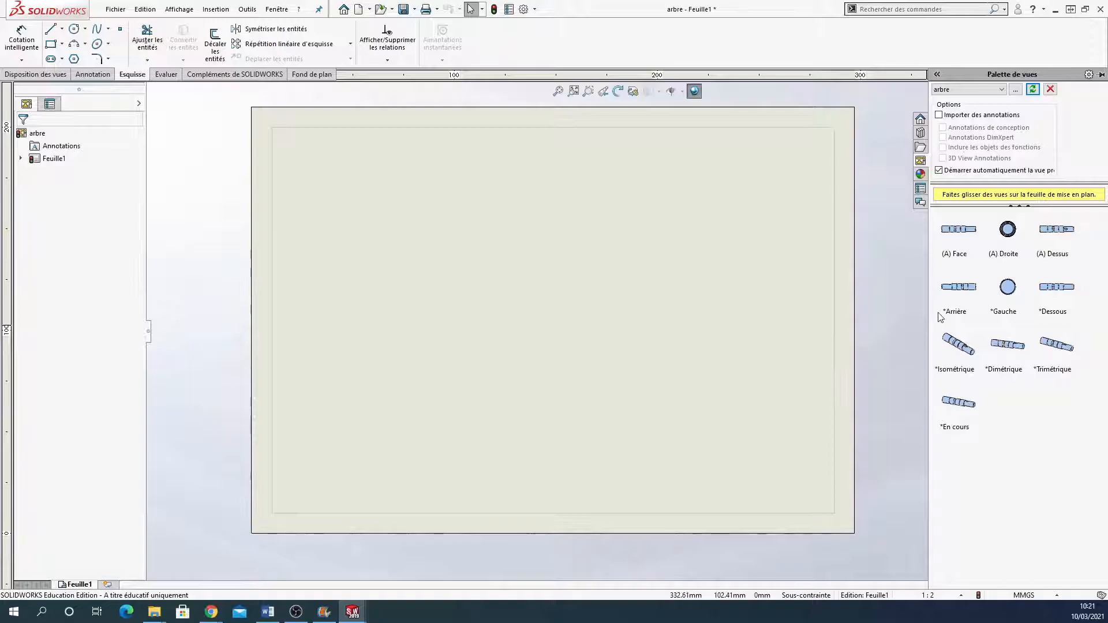
drag(962, 234, 537, 228)
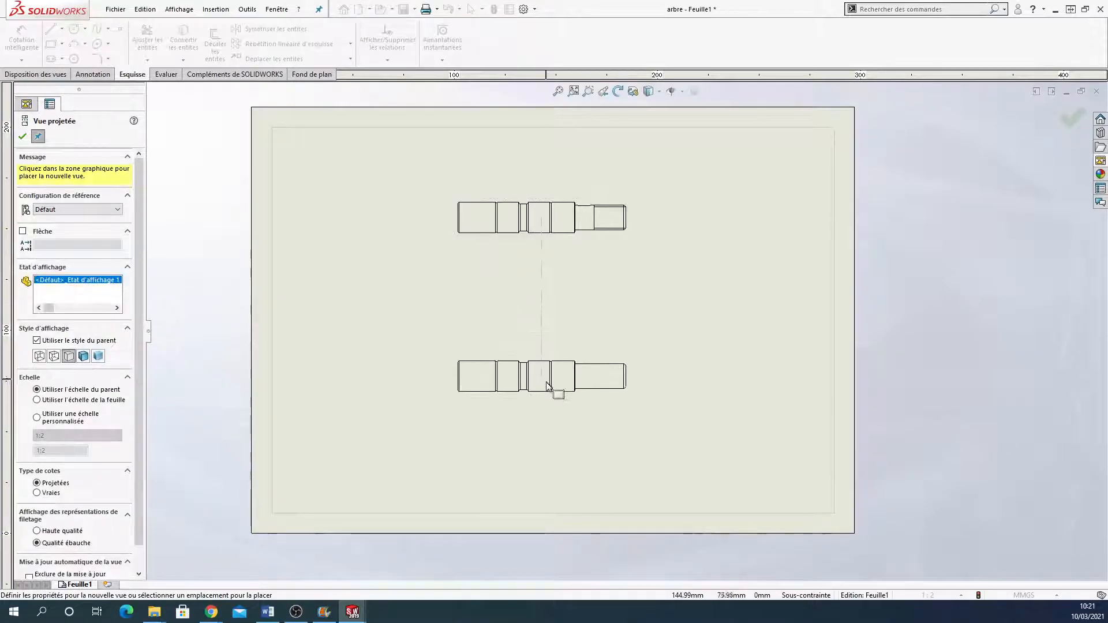
click(549, 404)
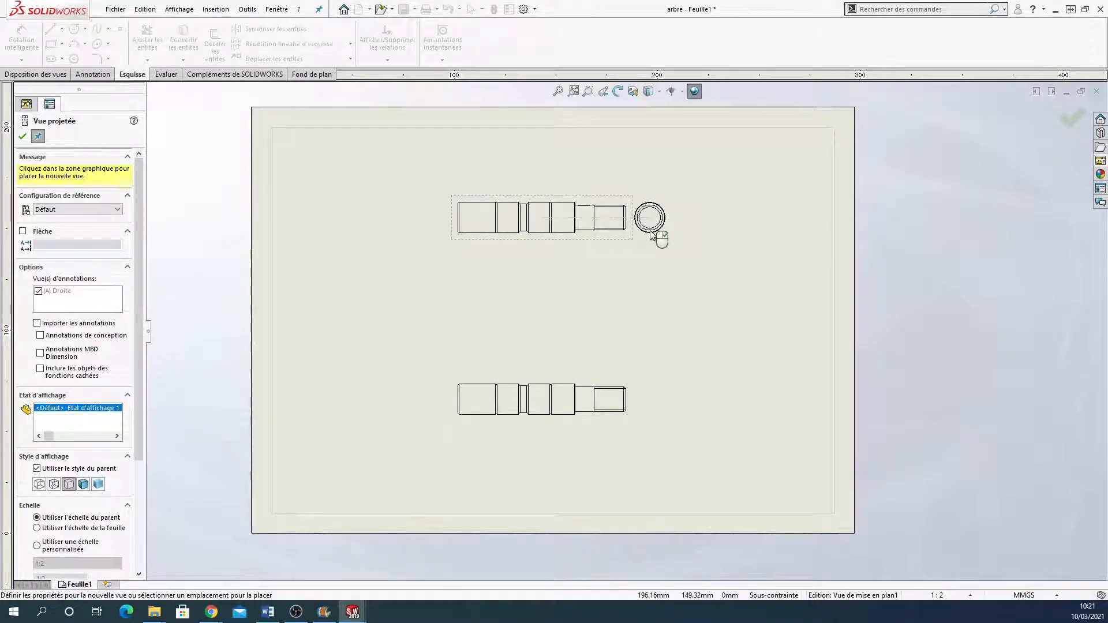
key(Escape)
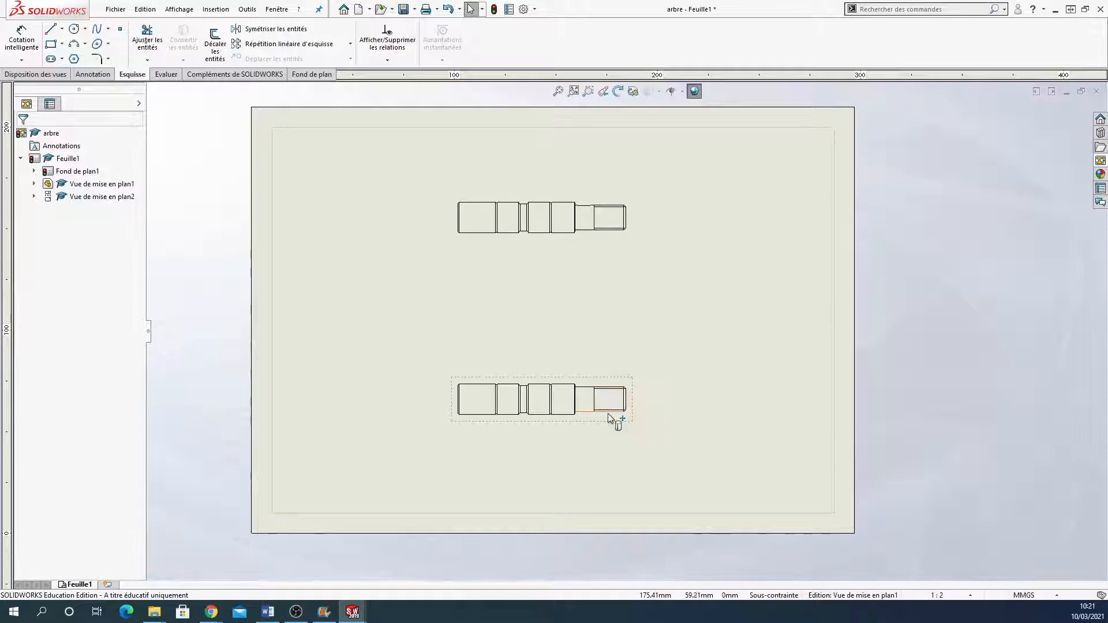
Change the sheet's projection type to Europe and apply the changes
right_click(719, 244)
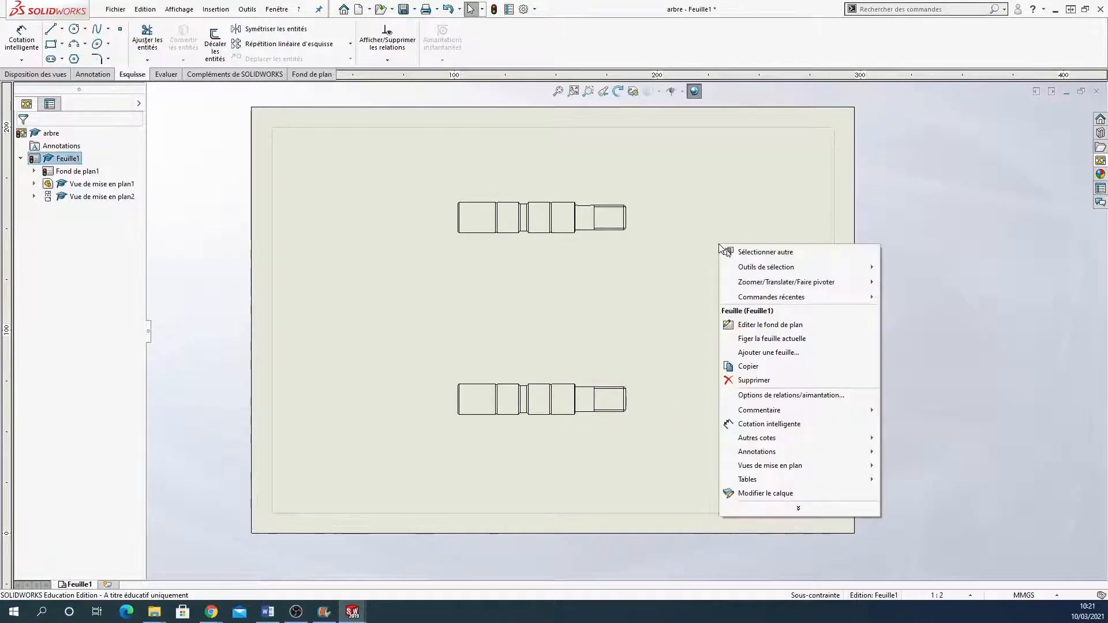
mouse_move(798, 509)
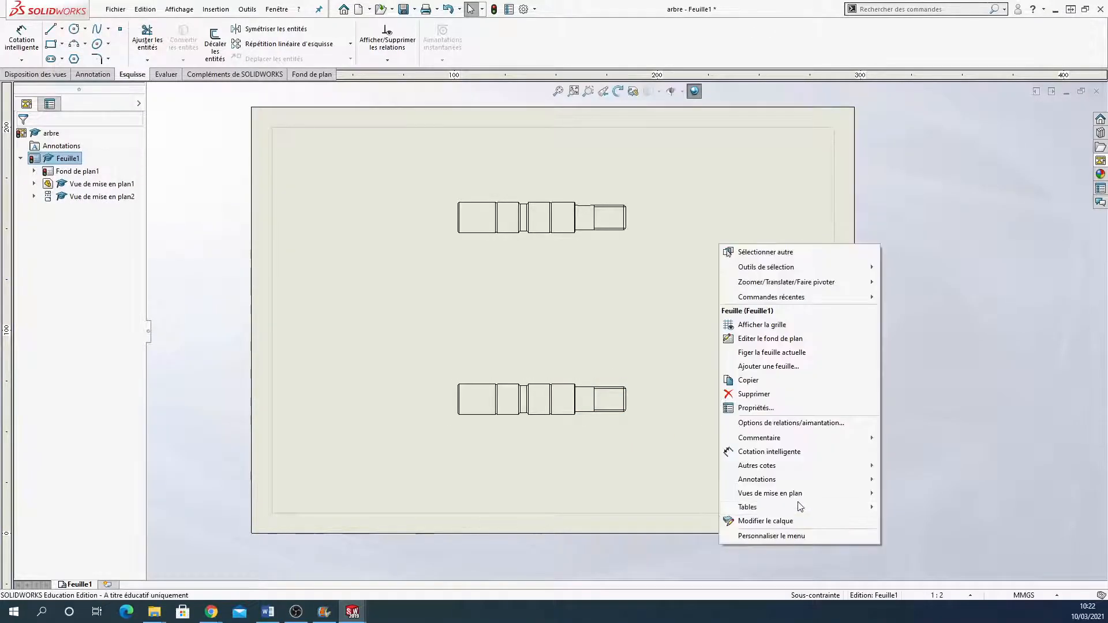
click(773, 408)
click(506, 197)
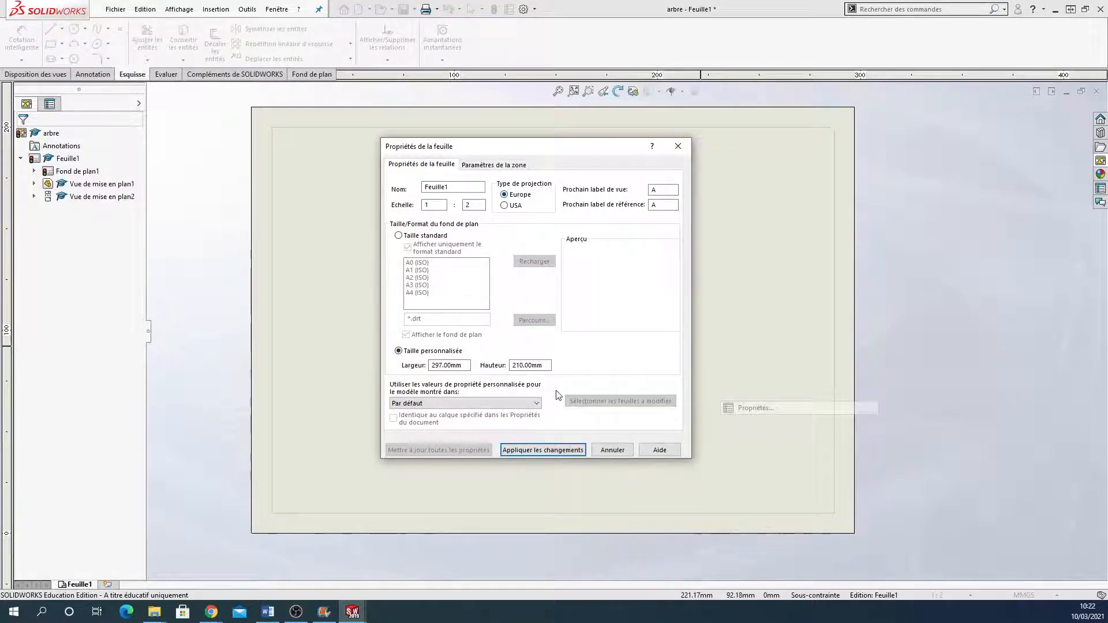
click(543, 451)
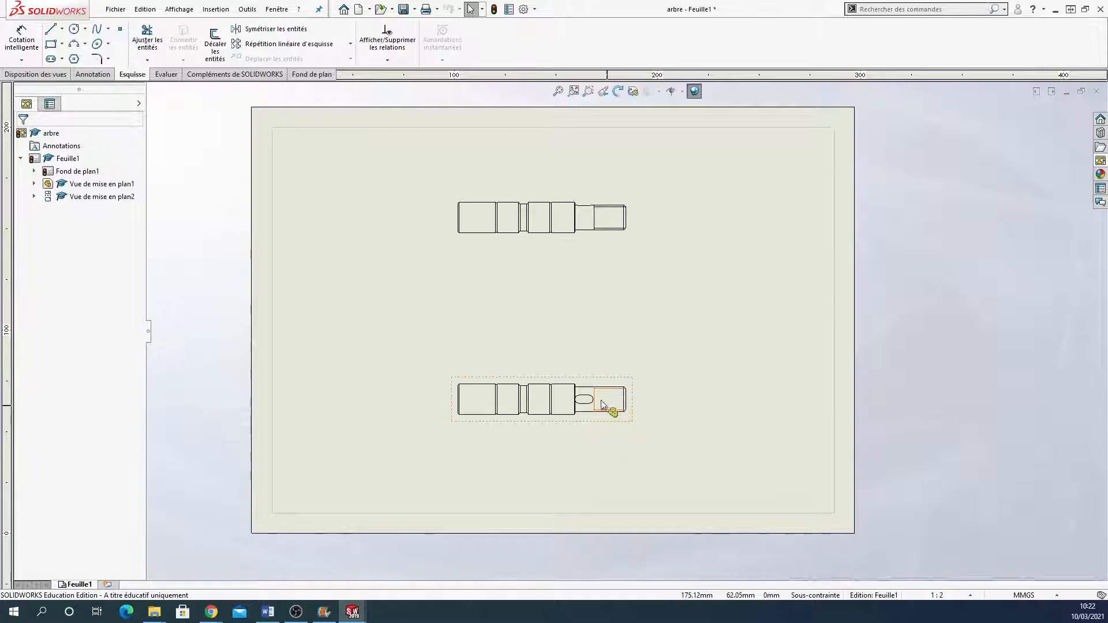
Set the front view to a custom scale of 1:1
click(507, 237)
drag(140, 394, 149, 506)
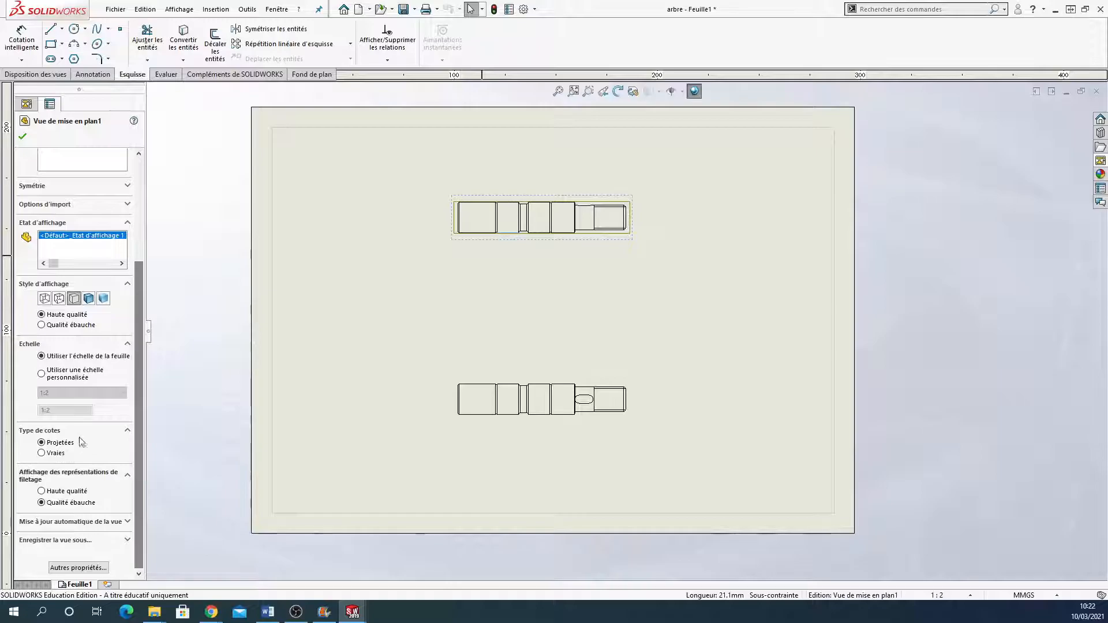
click(41, 374)
click(93, 393)
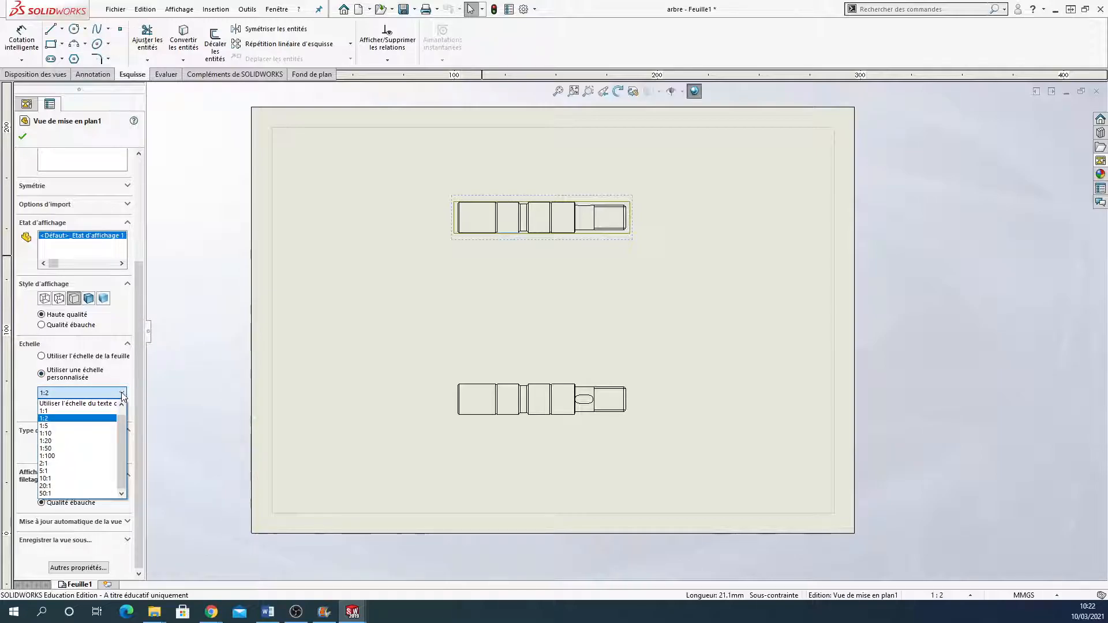
click(97, 411)
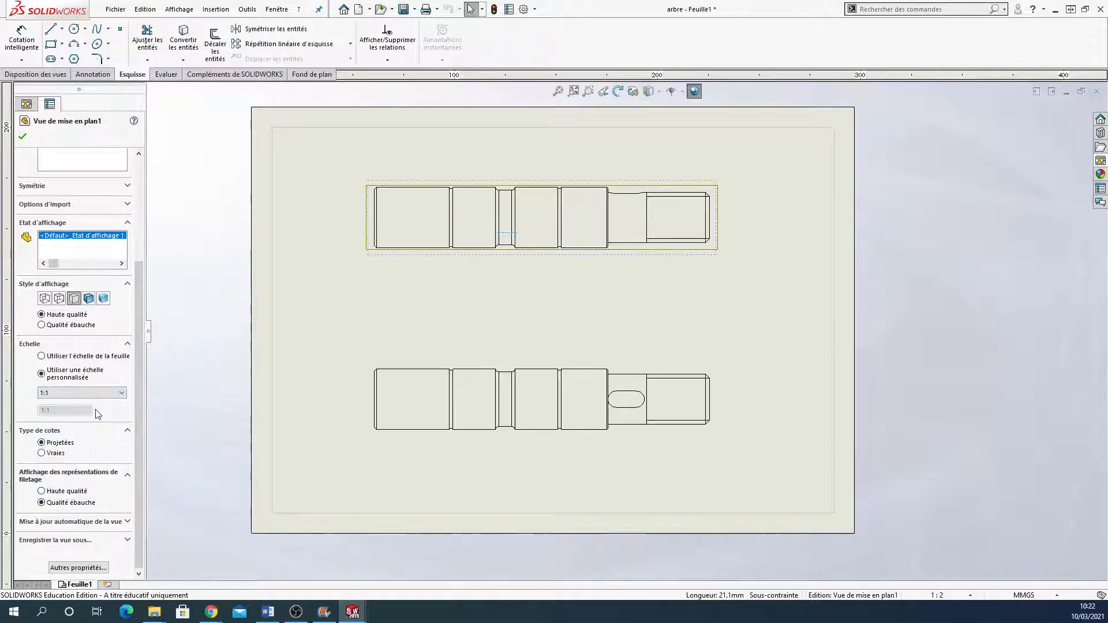
click(22, 137)
Move the front view slightly down on the sheet, closer to the projected view
drag(555, 268, 557, 280)
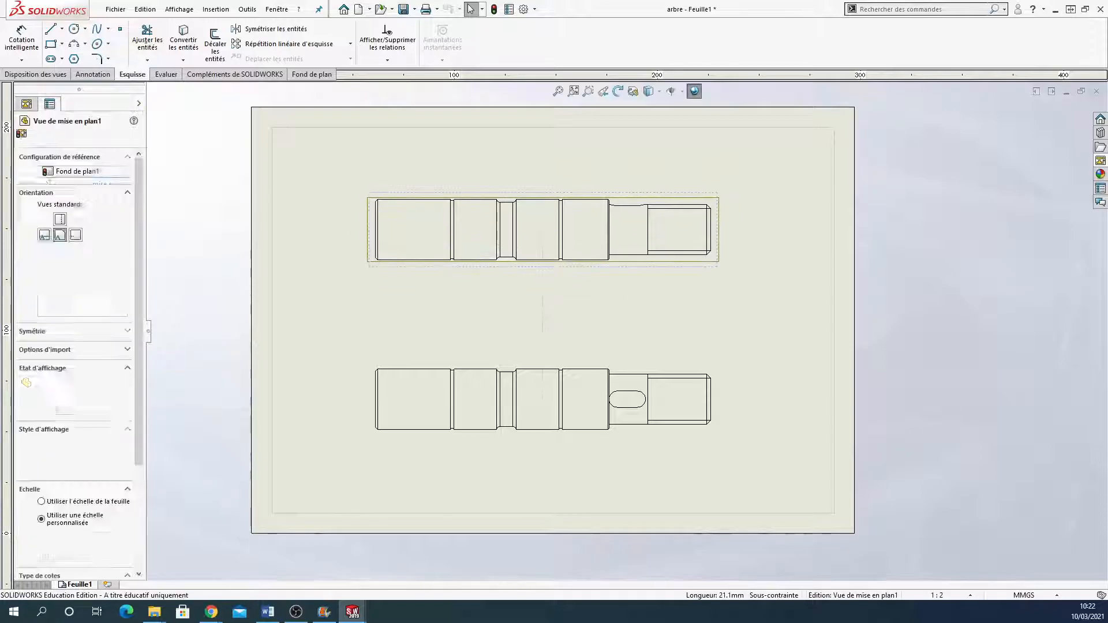
click(567, 379)
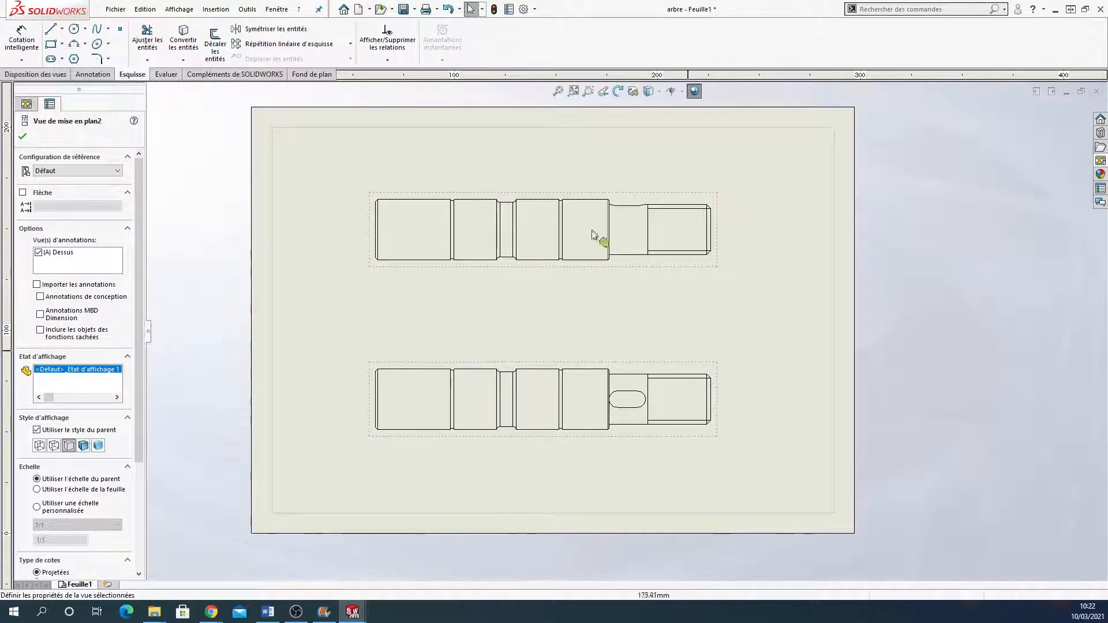
click(22, 136)
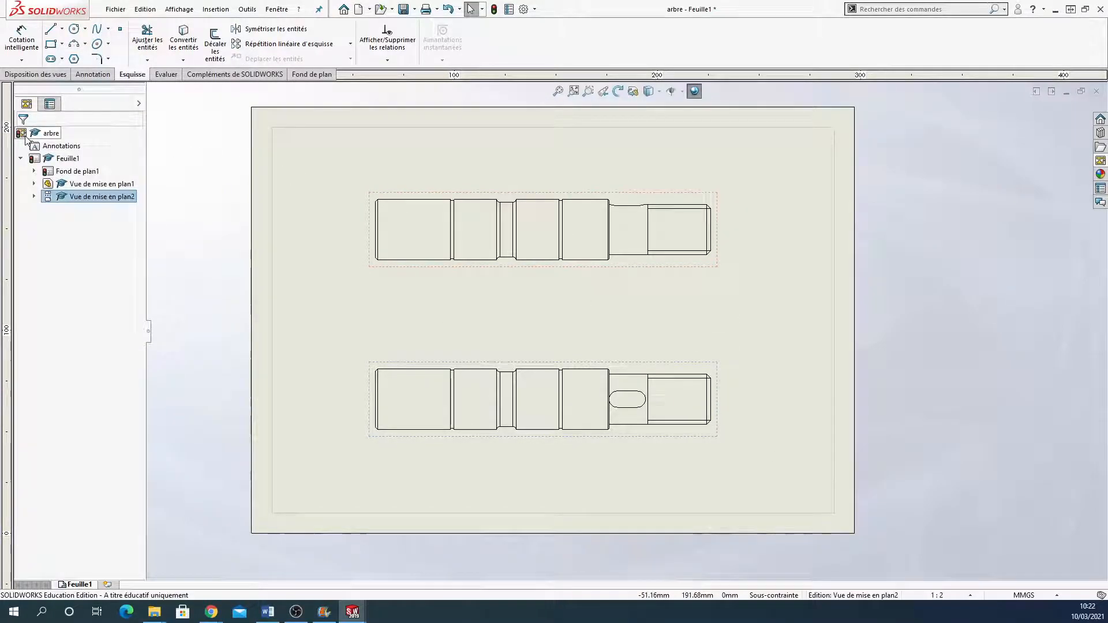
Add centerlines along the shaft axis in the front view and the projected view
click(96, 75)
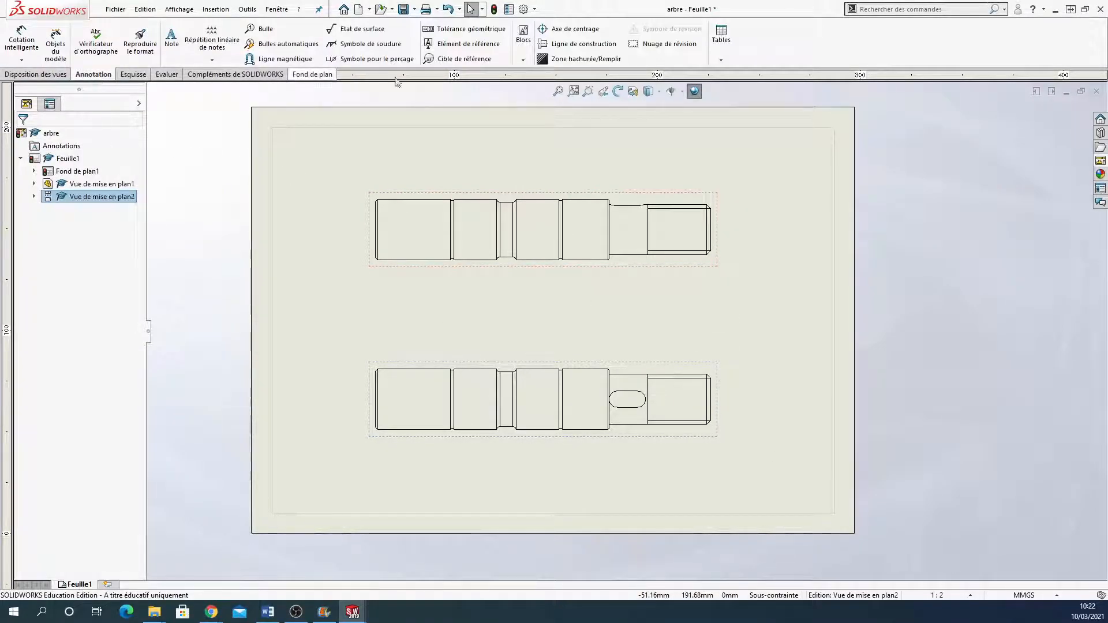
click(575, 49)
click(536, 235)
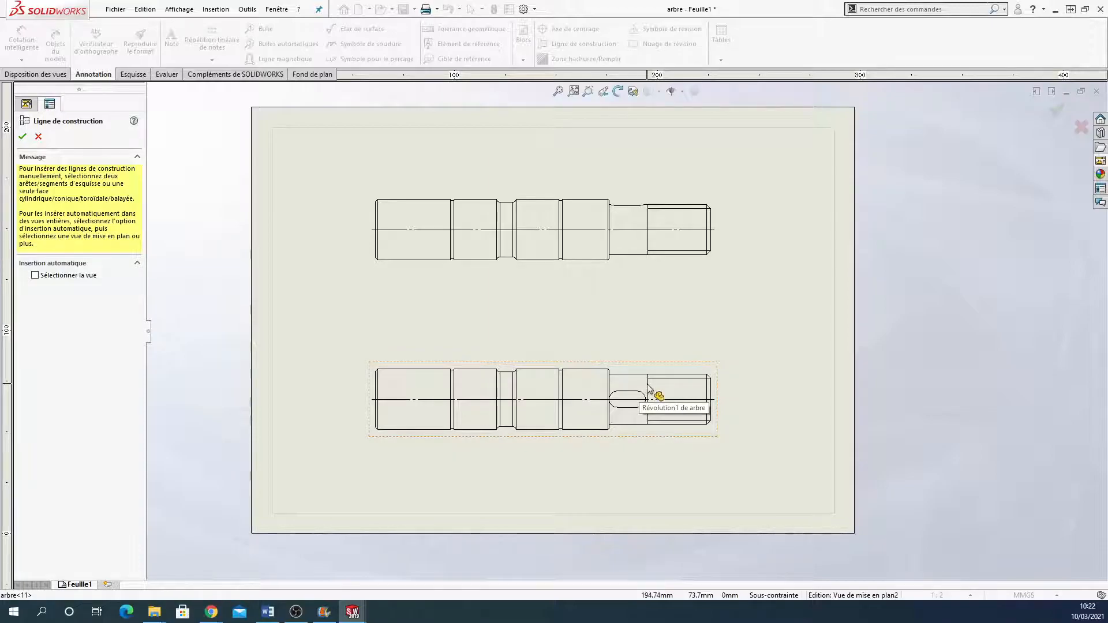
Remove the tangent edges from the front view and the projected view
click(23, 137)
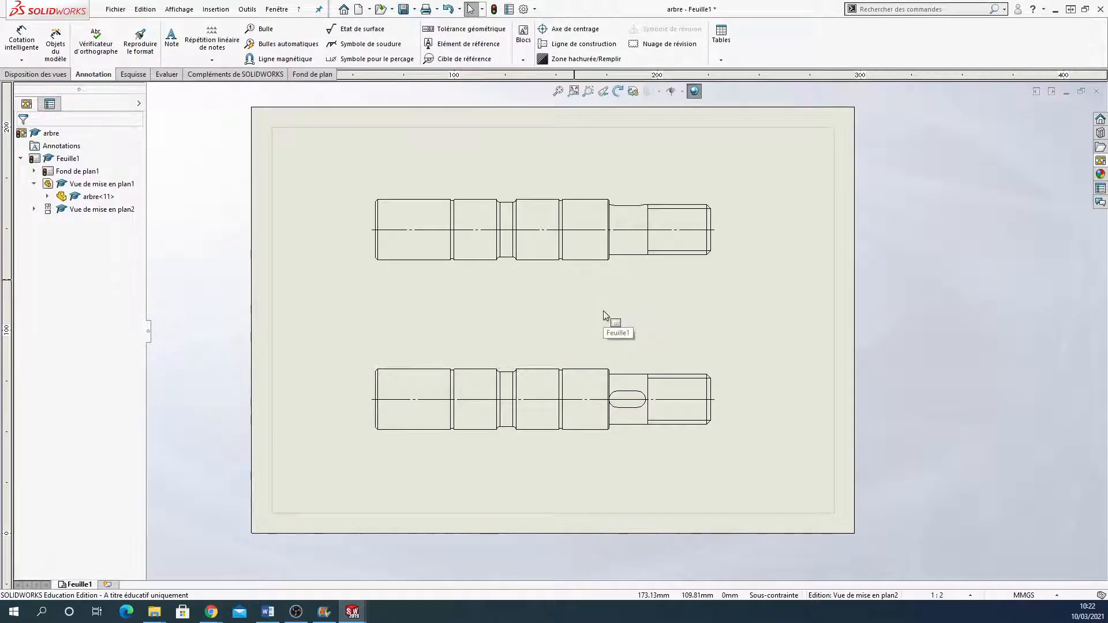
scroll(525, 249, down, 3)
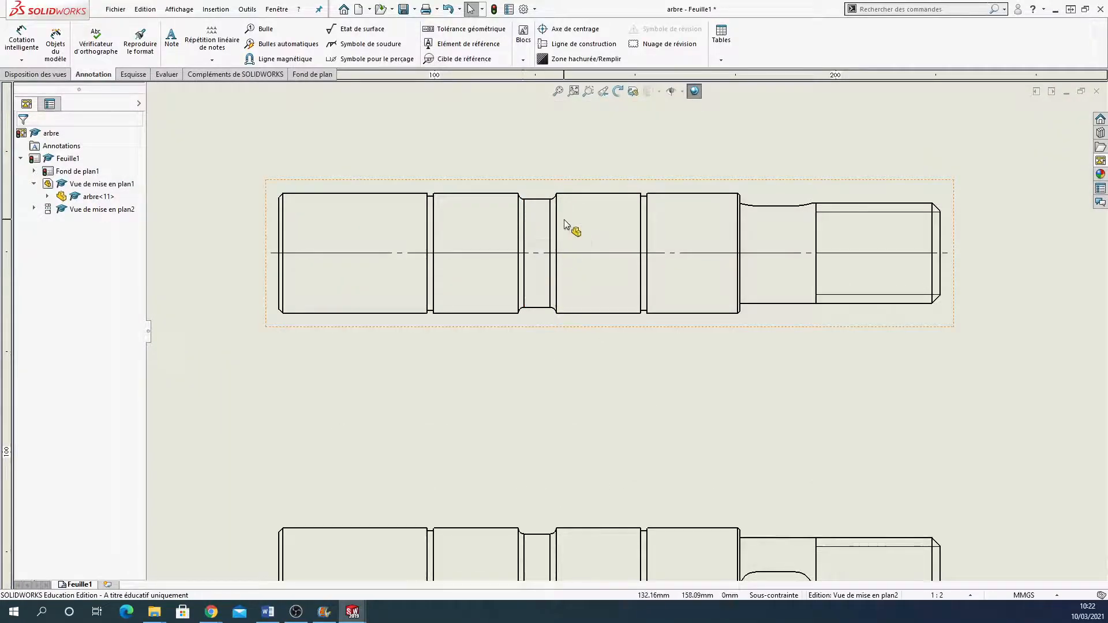
right_click(529, 189)
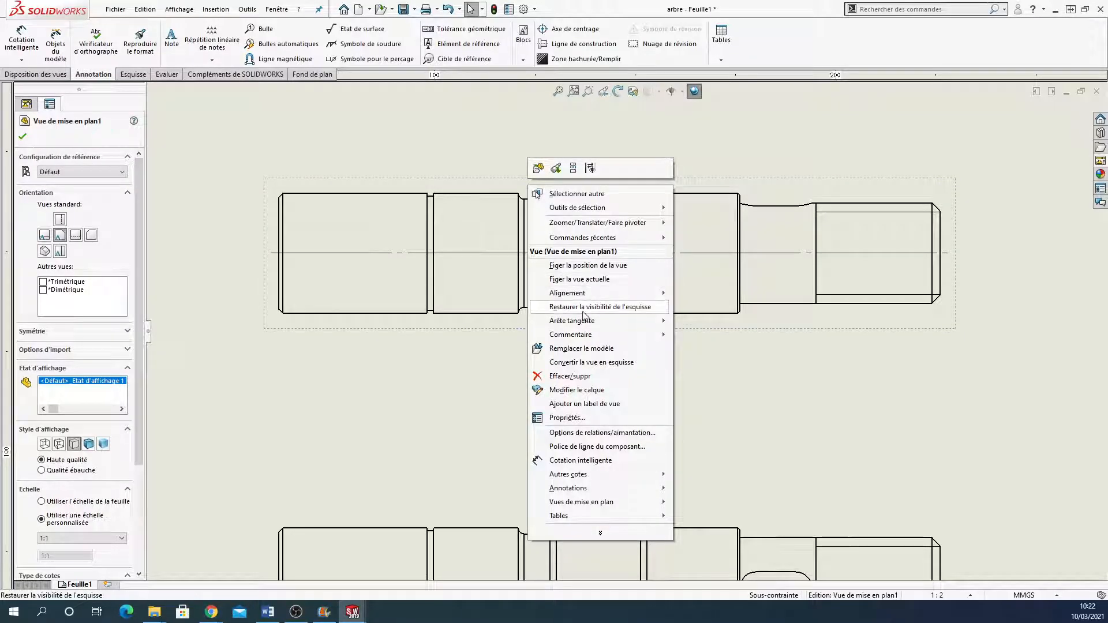
mouse_move(606, 321)
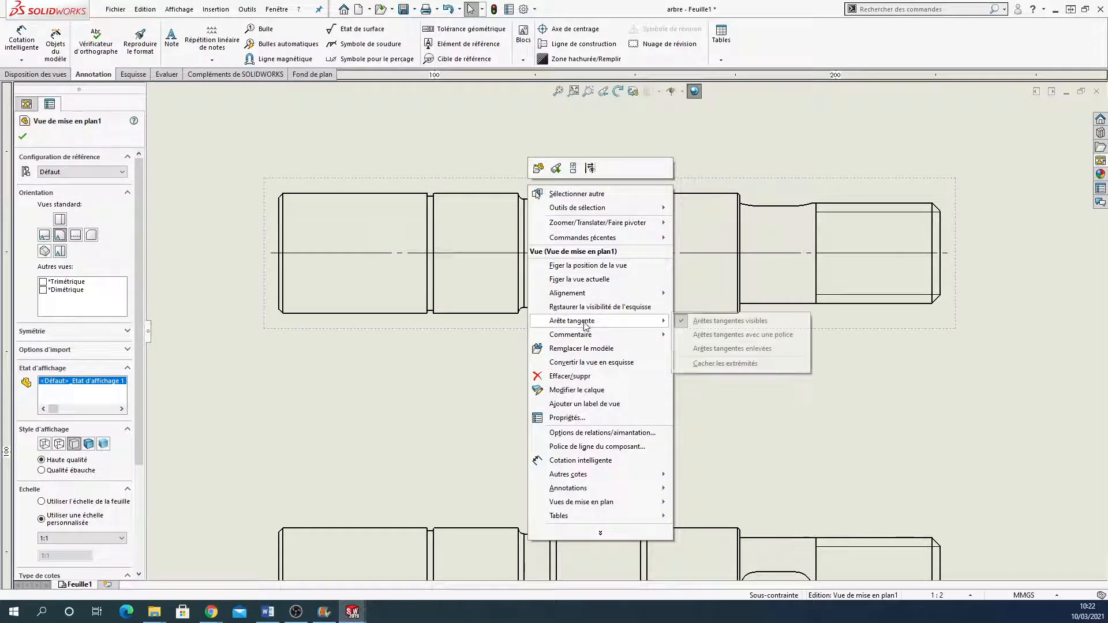
click(758, 349)
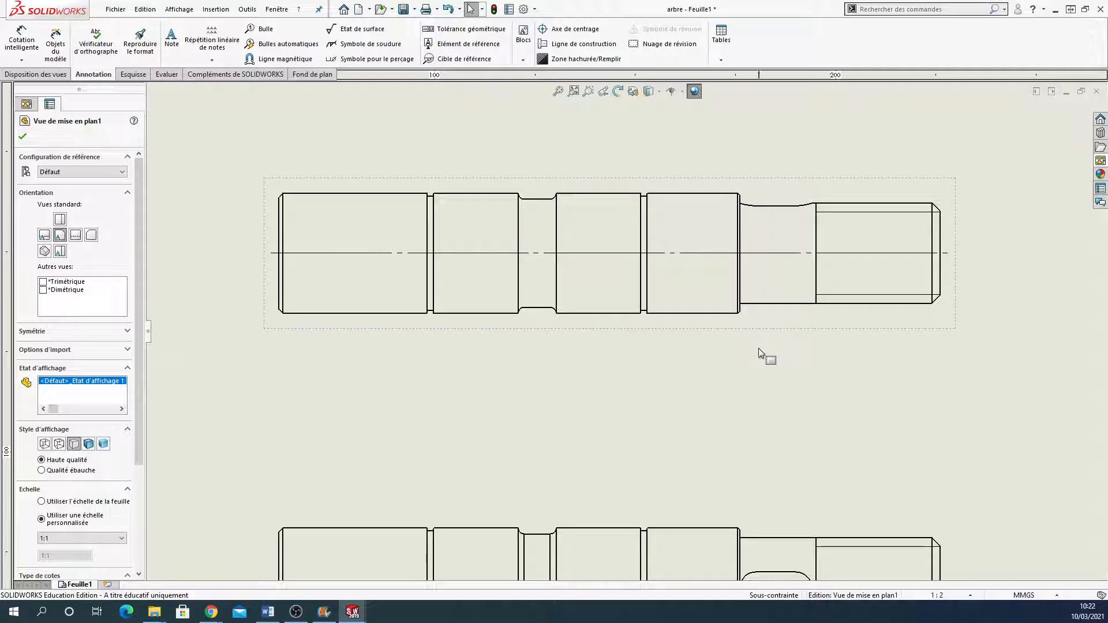
right_click(531, 525)
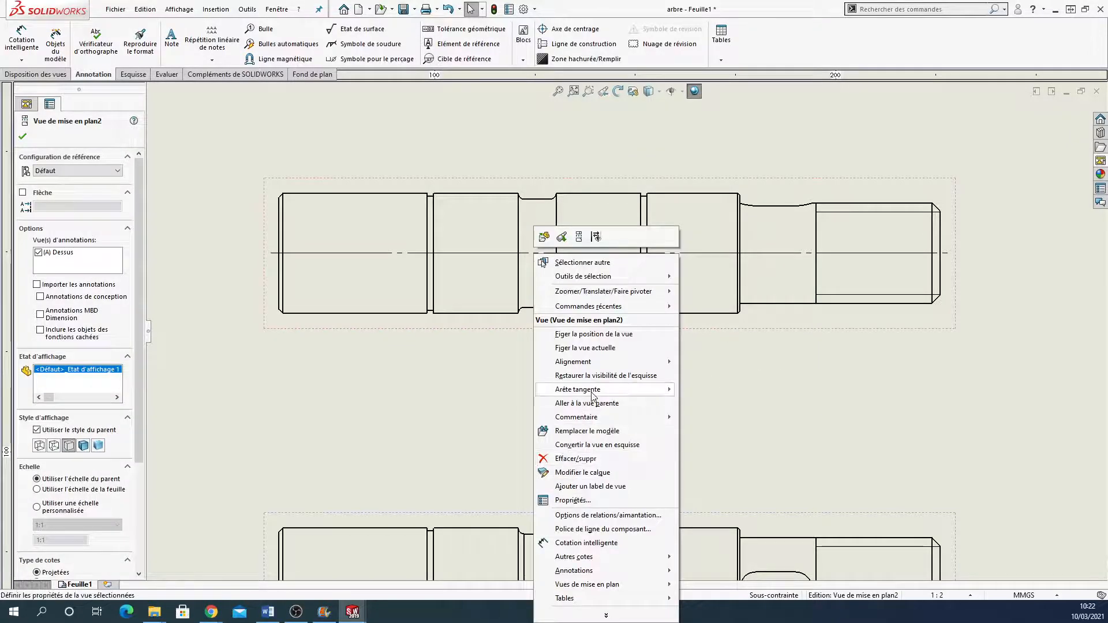
mouse_move(593, 393)
click(734, 420)
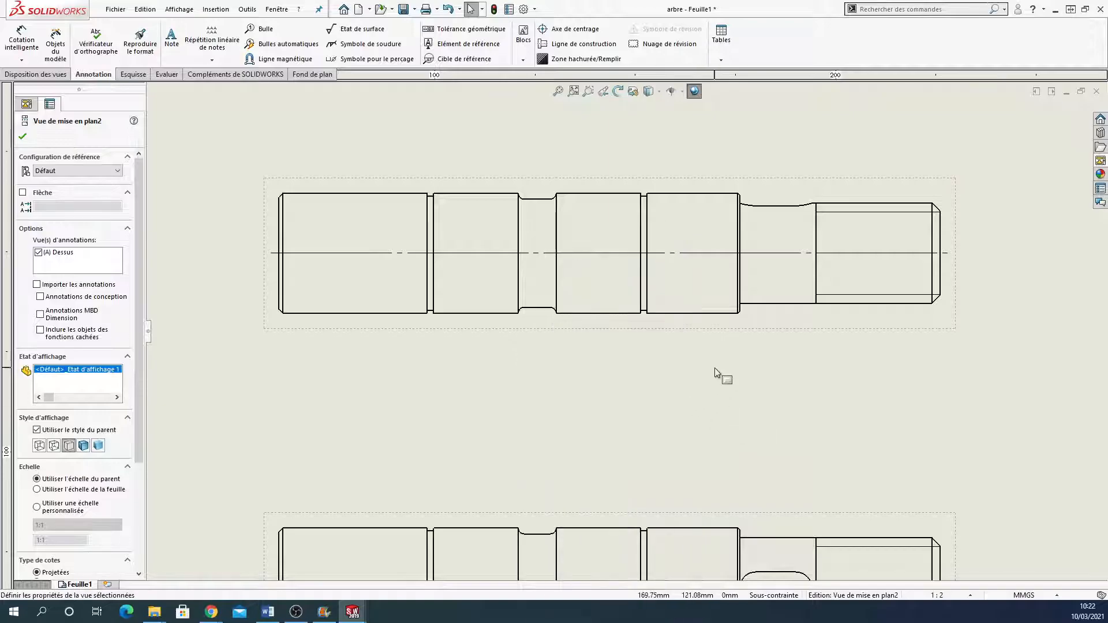
key(f)
key(Escape)
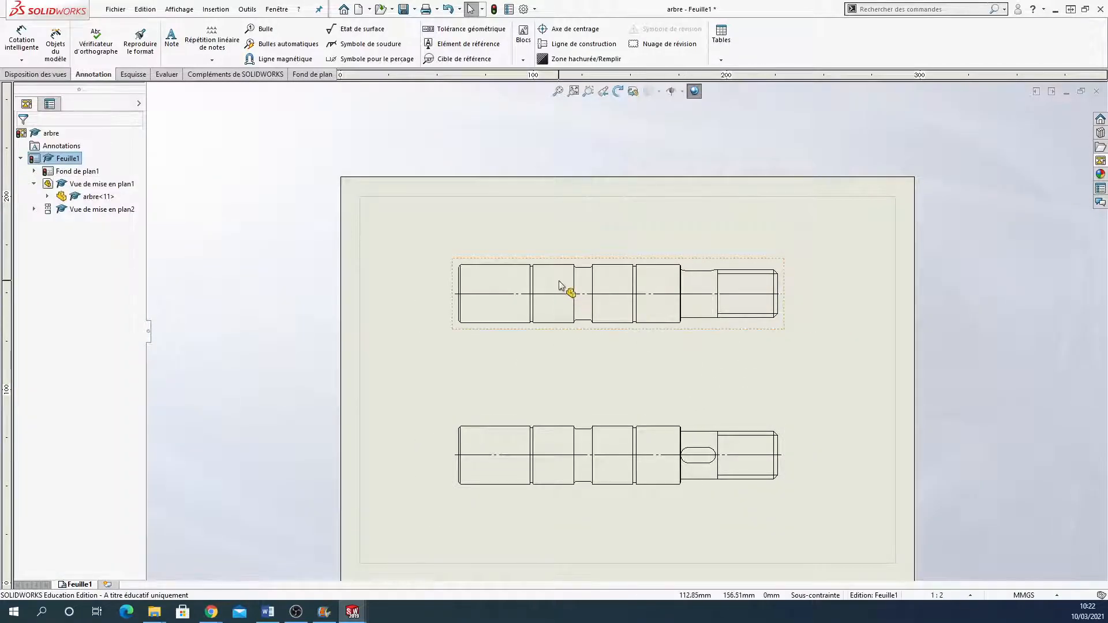
Insert the model dimensions marked for drawing from the entire model into the front view
click(493, 260)
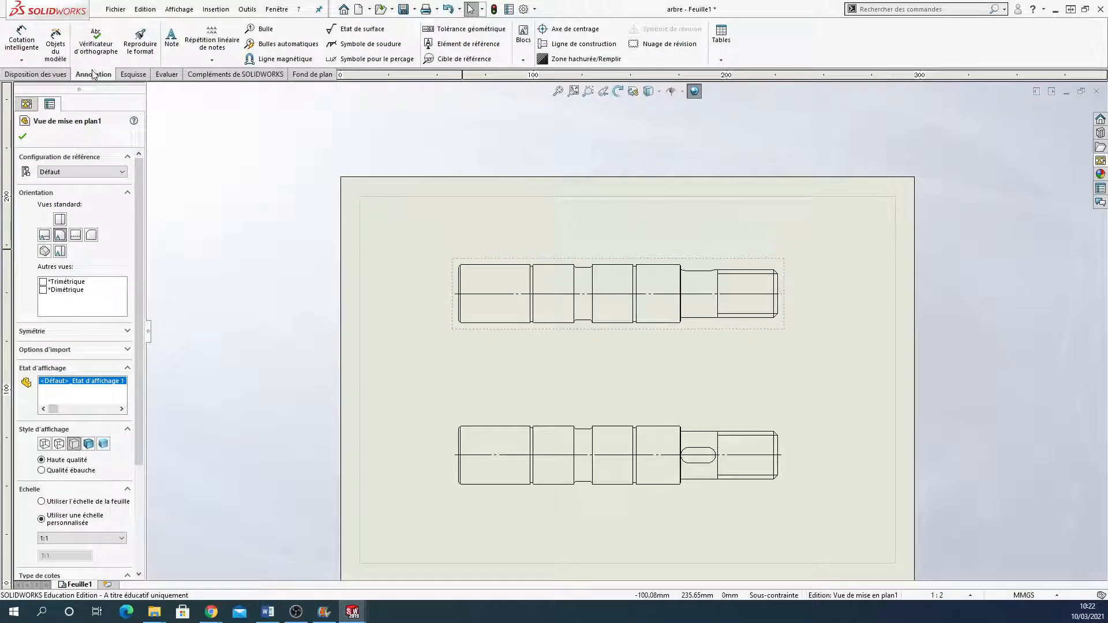
click(60, 46)
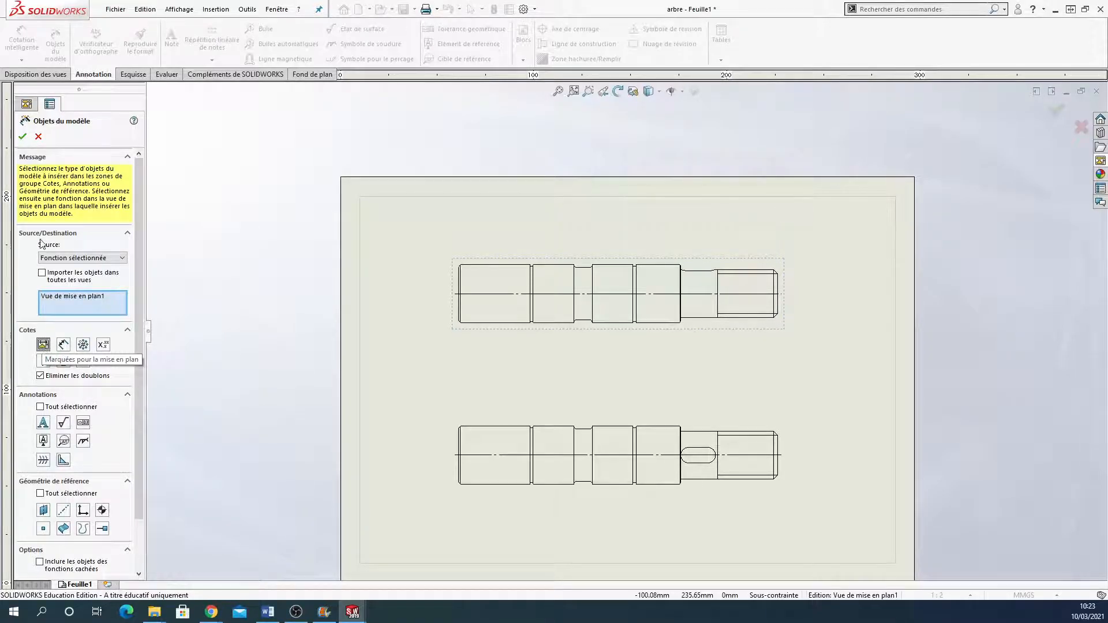
click(23, 137)
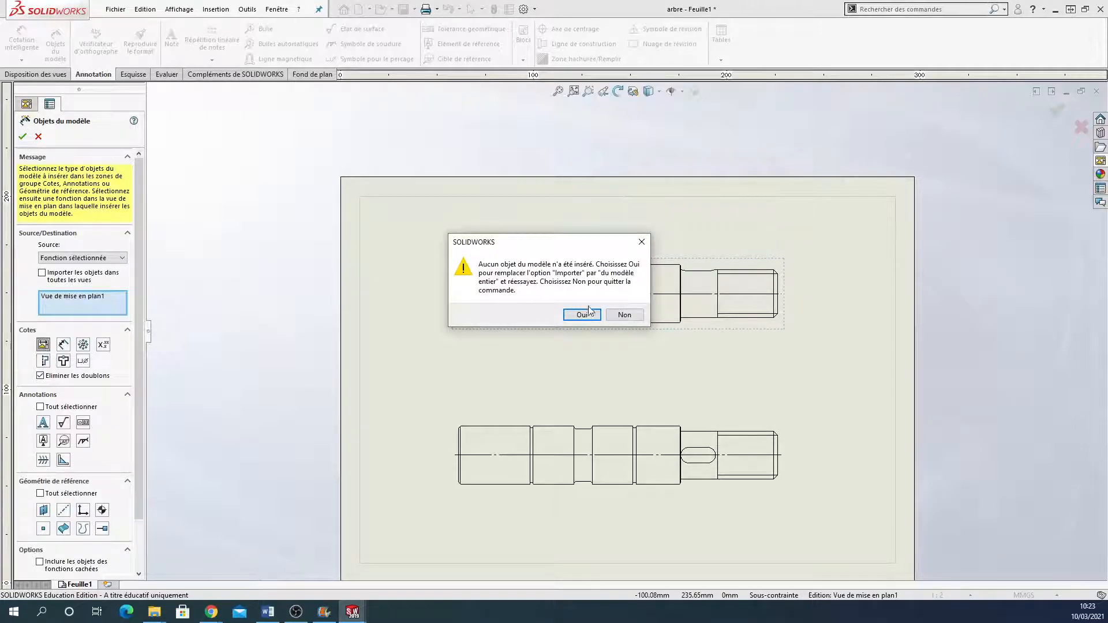
click(582, 315)
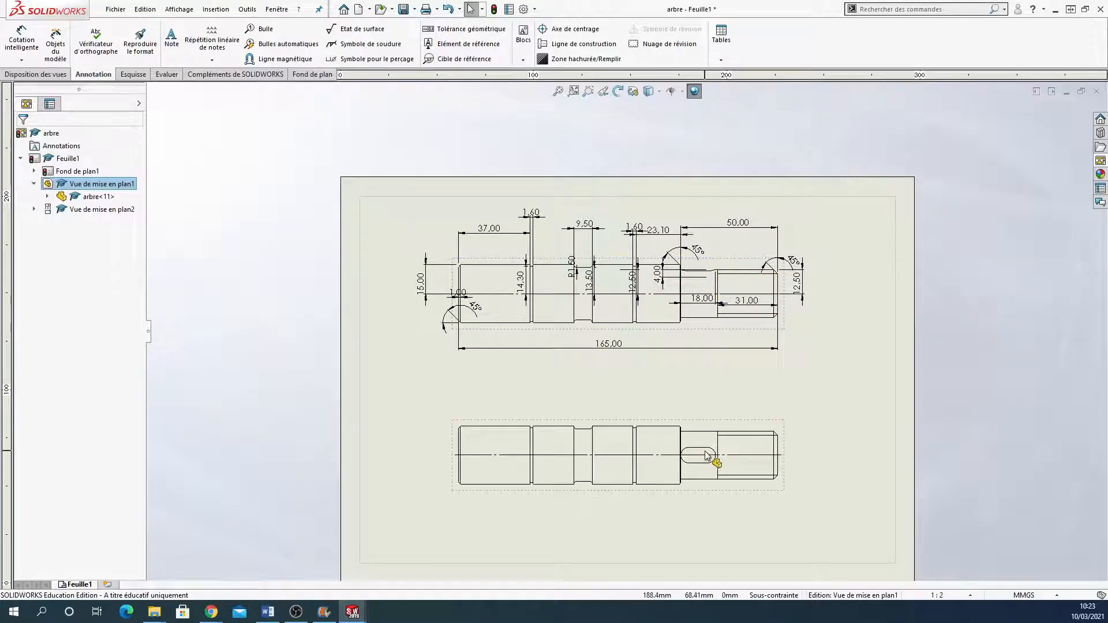
Try to move the 18 mm keyway length dimension from the front view to the projected view, and undo the placement
click(709, 310)
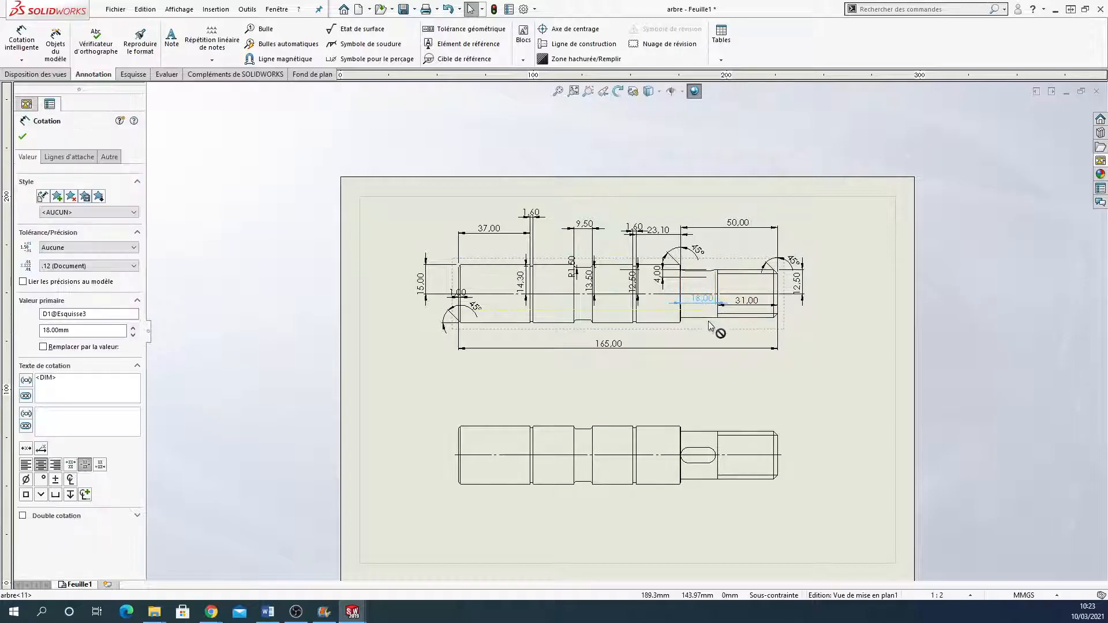
shift+drag(704, 440, 710, 418)
key(Escape)
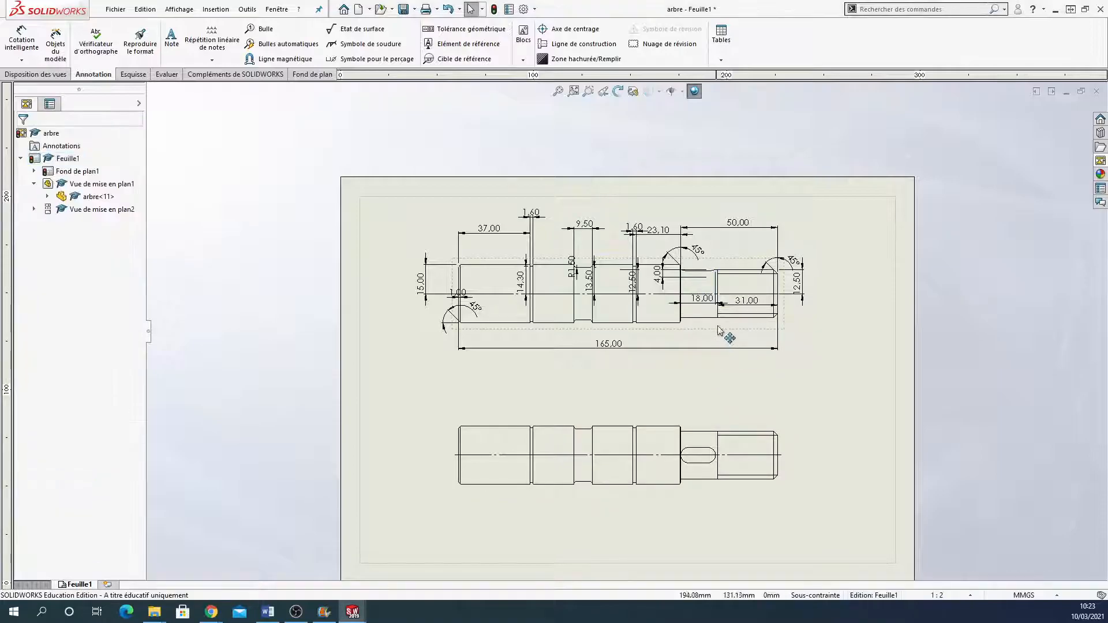
shift+drag(703, 411, 703, 411)
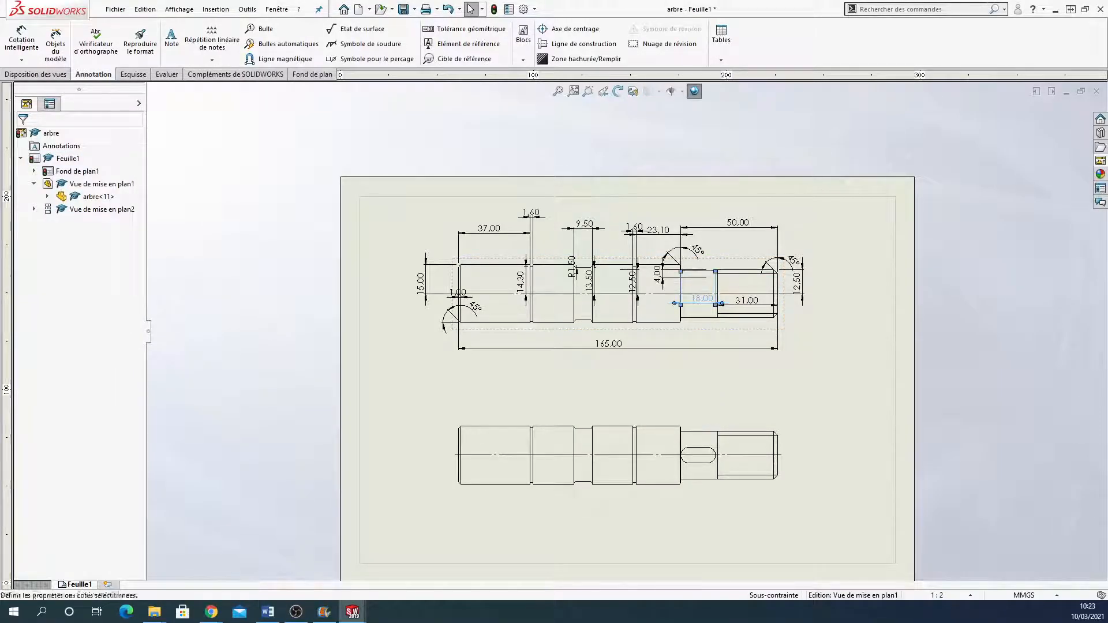
shift+drag(703, 304, 709, 454)
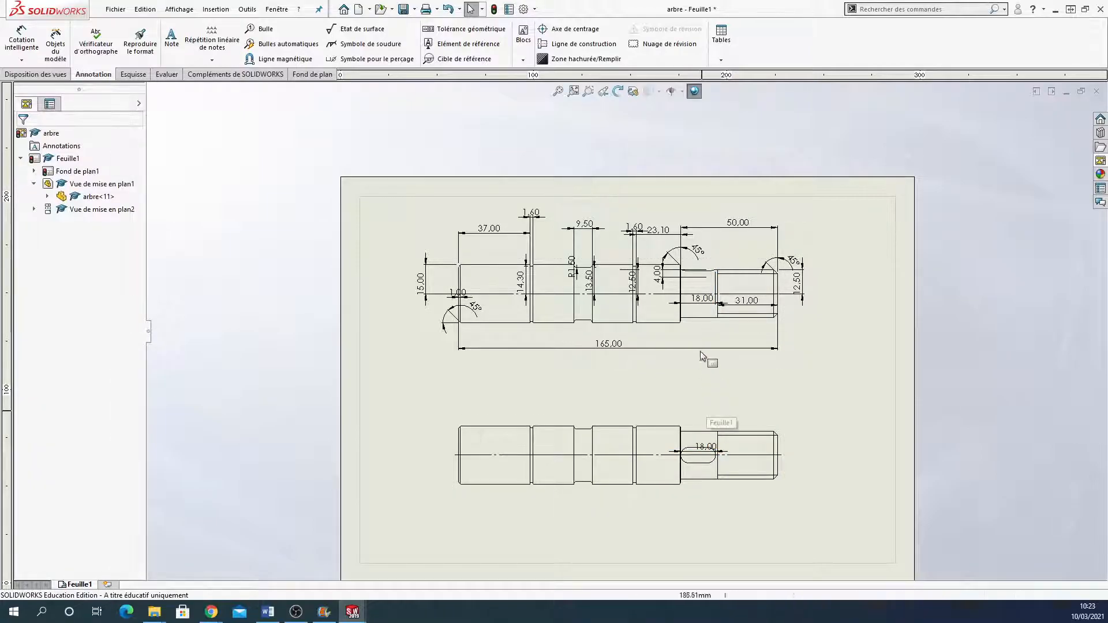
shift+drag(718, 446, 711, 309)
click(708, 454)
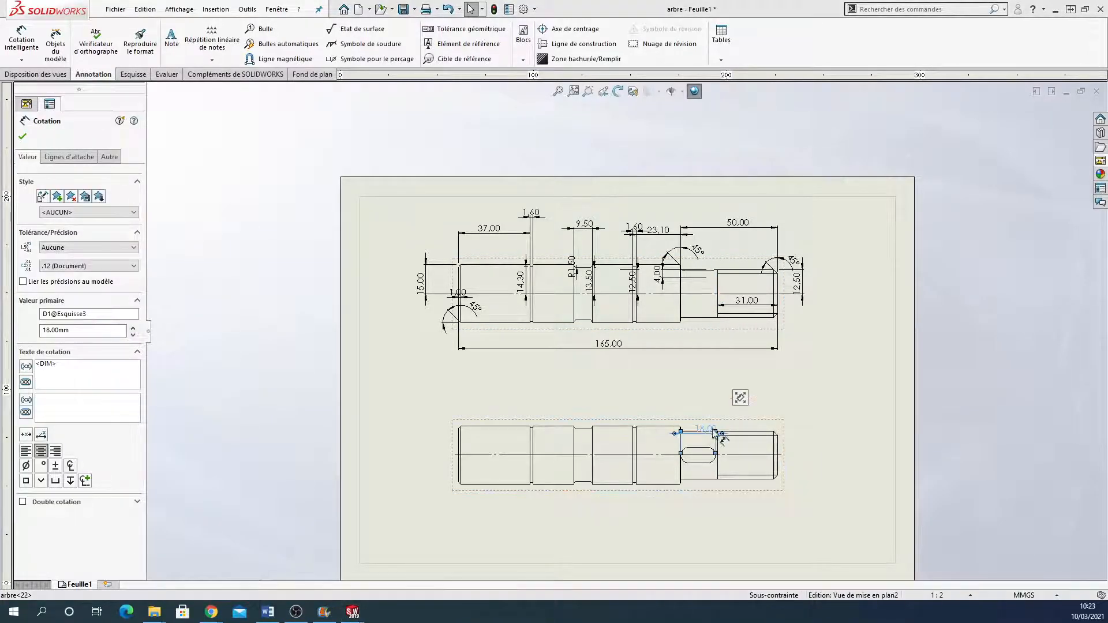
click(725, 404)
key(ctrl+z)
click(733, 420)
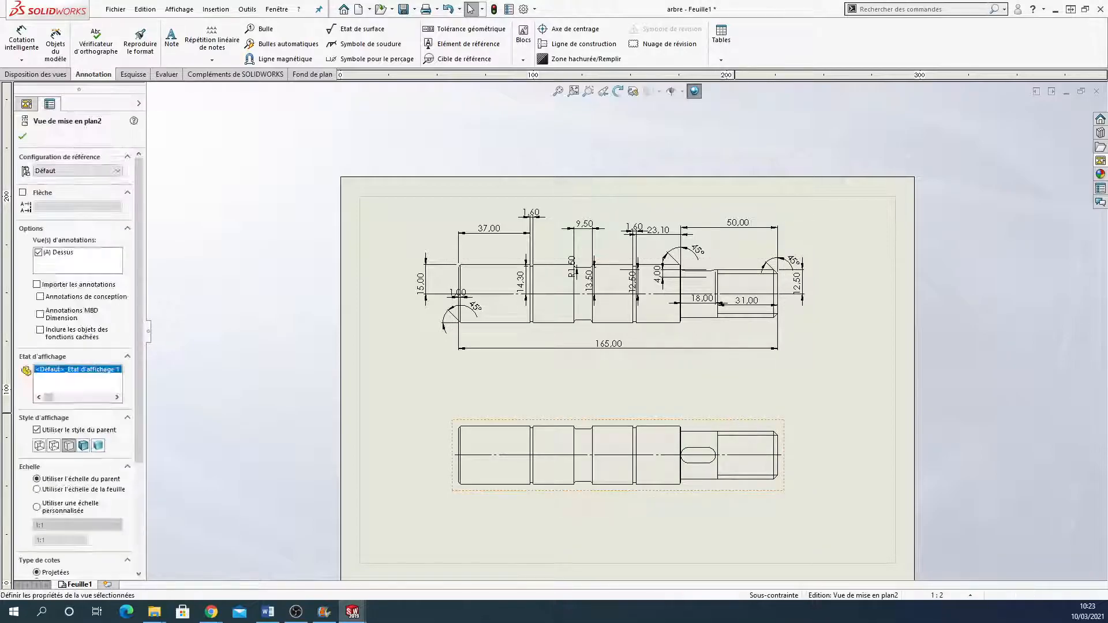
Move the 18 mm keyway length dimension from the front view to just above the projected view
click(706, 305)
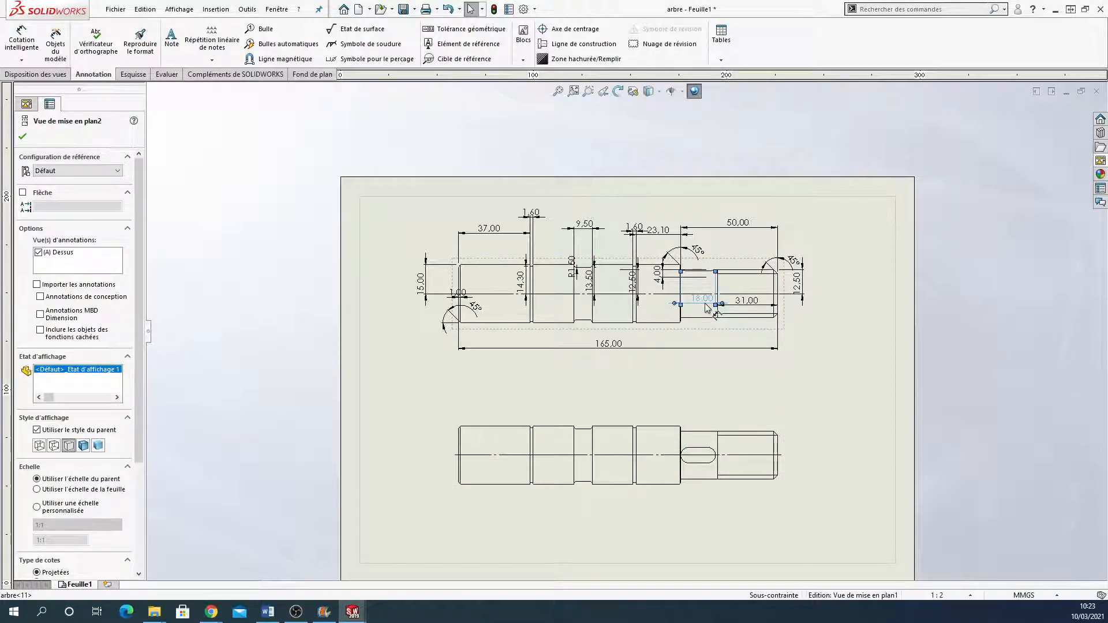
shift+drag(705, 303, 705, 425)
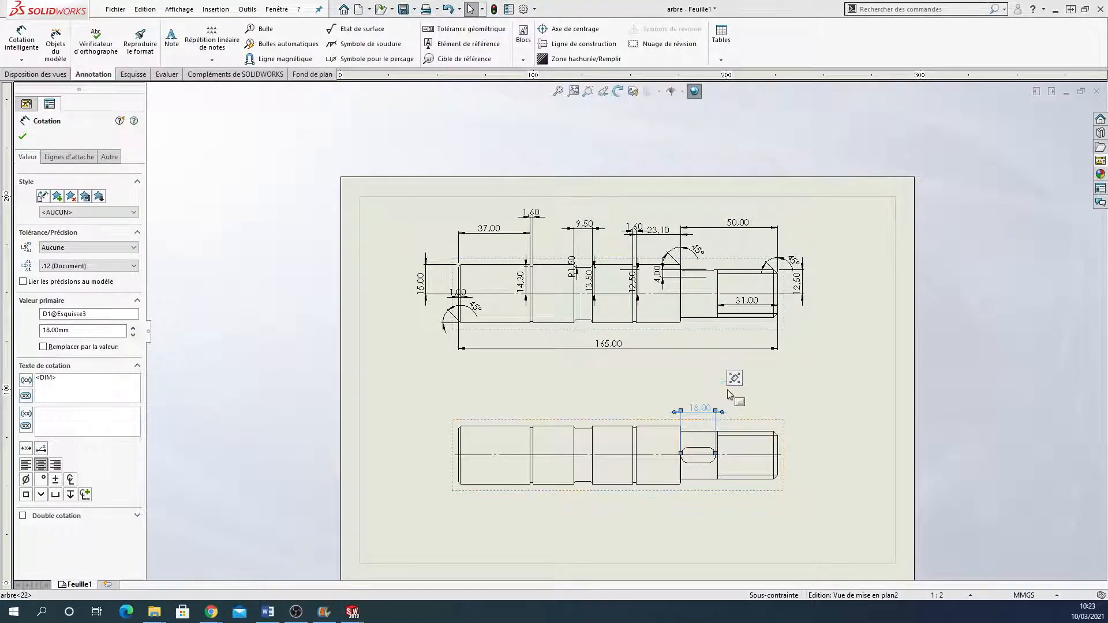
click(872, 462)
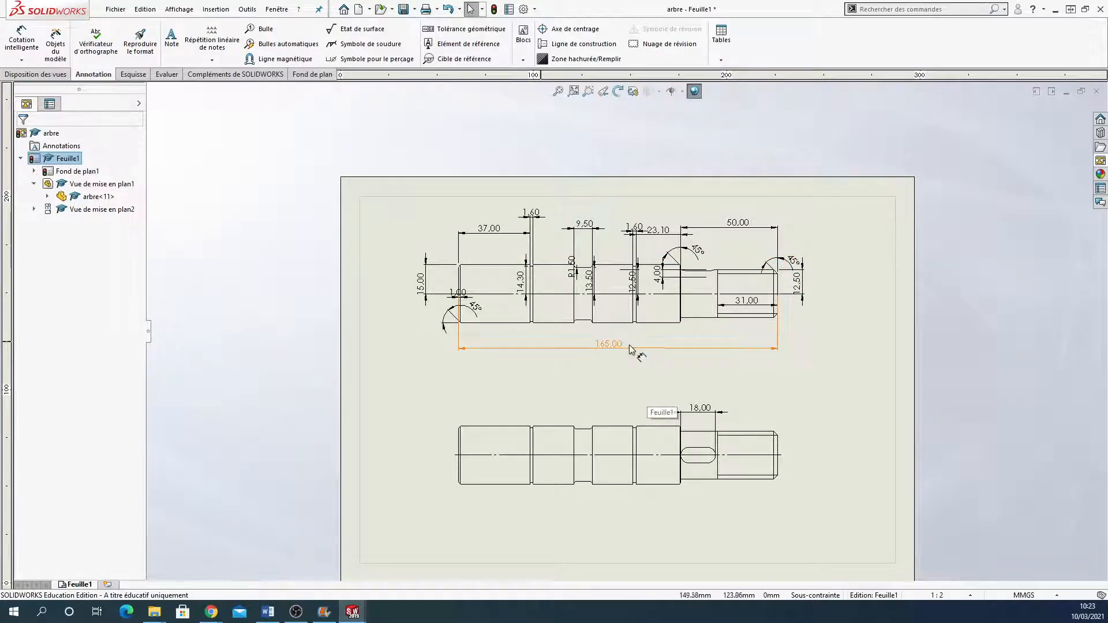
Move the 165 mm overall length dimension below the projected view and the 37 mm length dimension above it
drag(630, 350, 623, 510)
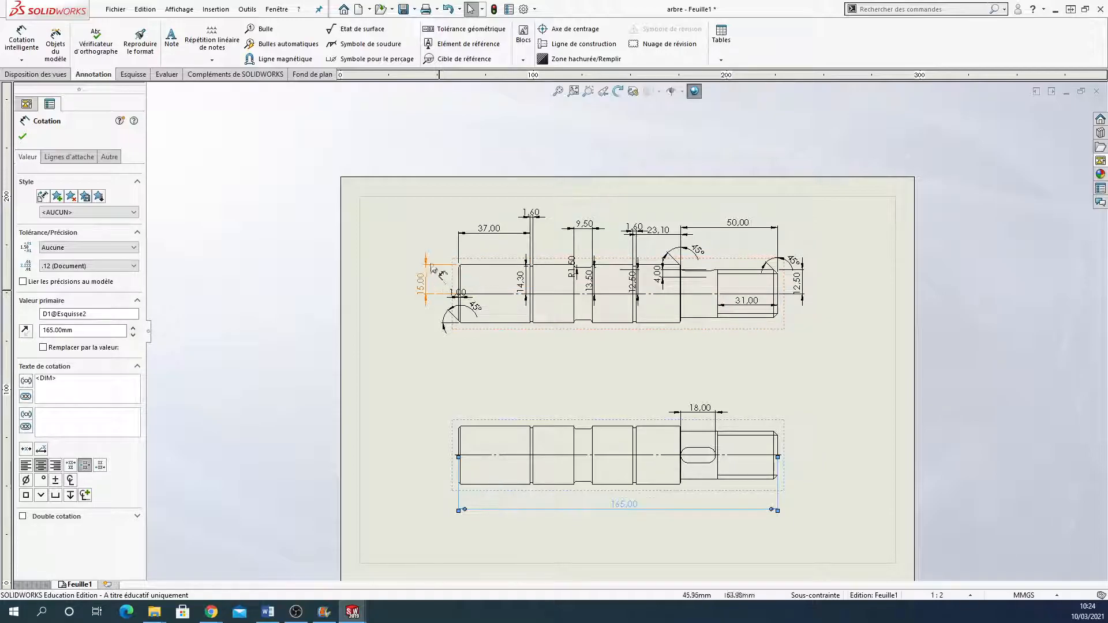
click(512, 240)
shift+drag(512, 242, 501, 410)
click(508, 371)
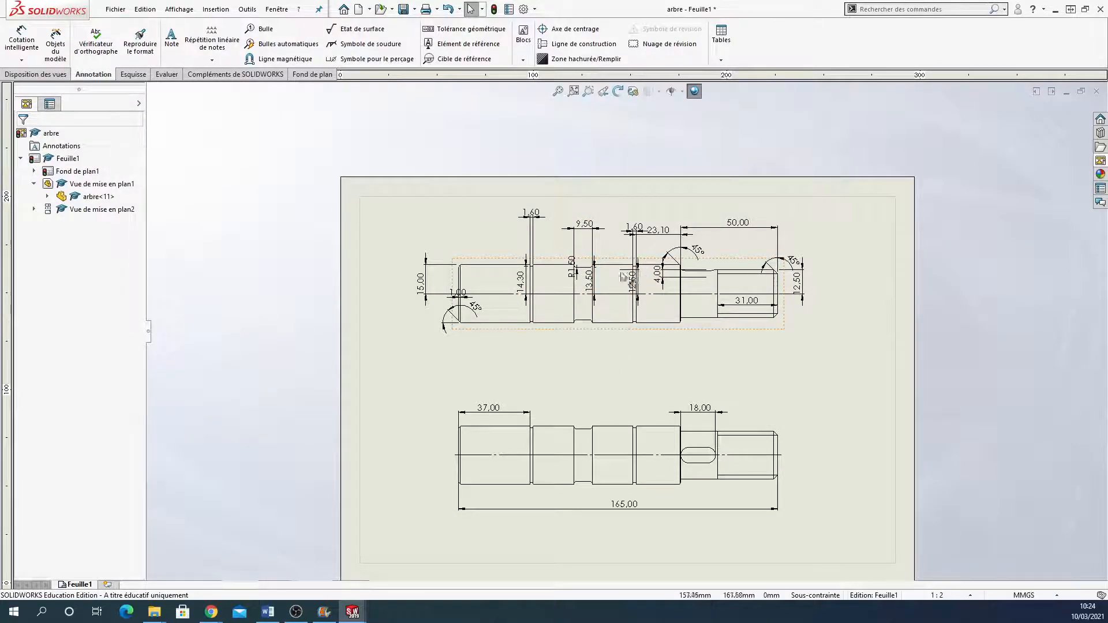
Copy the 50 mm and 31 mm length dimensions above the projected view, and delete the original 50 mm dimension from the front view
click(739, 227)
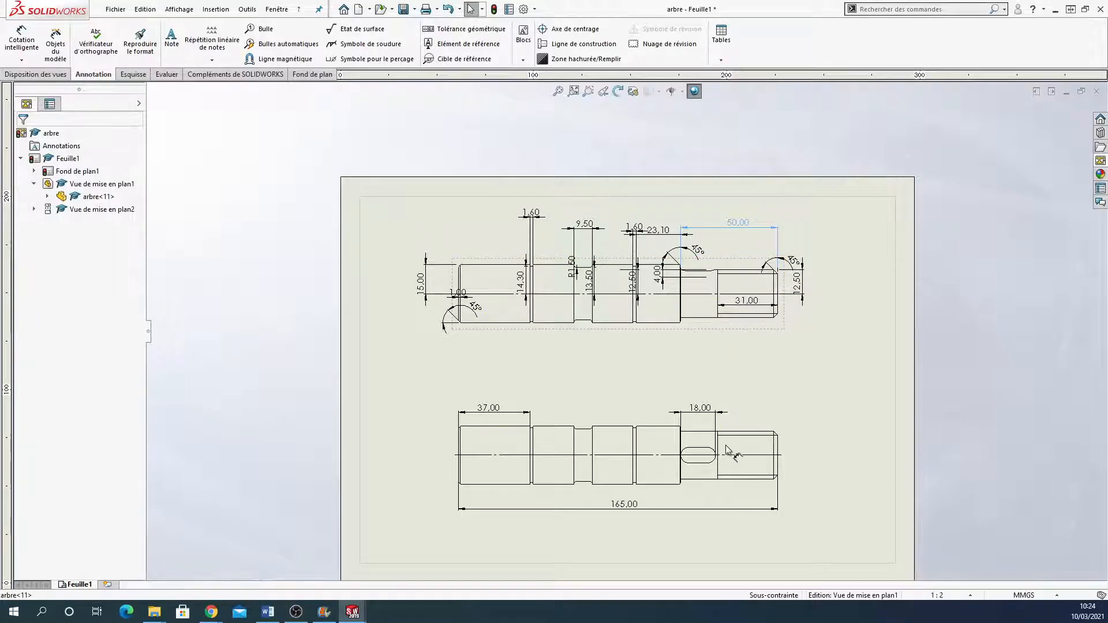
key(ctrl+v)
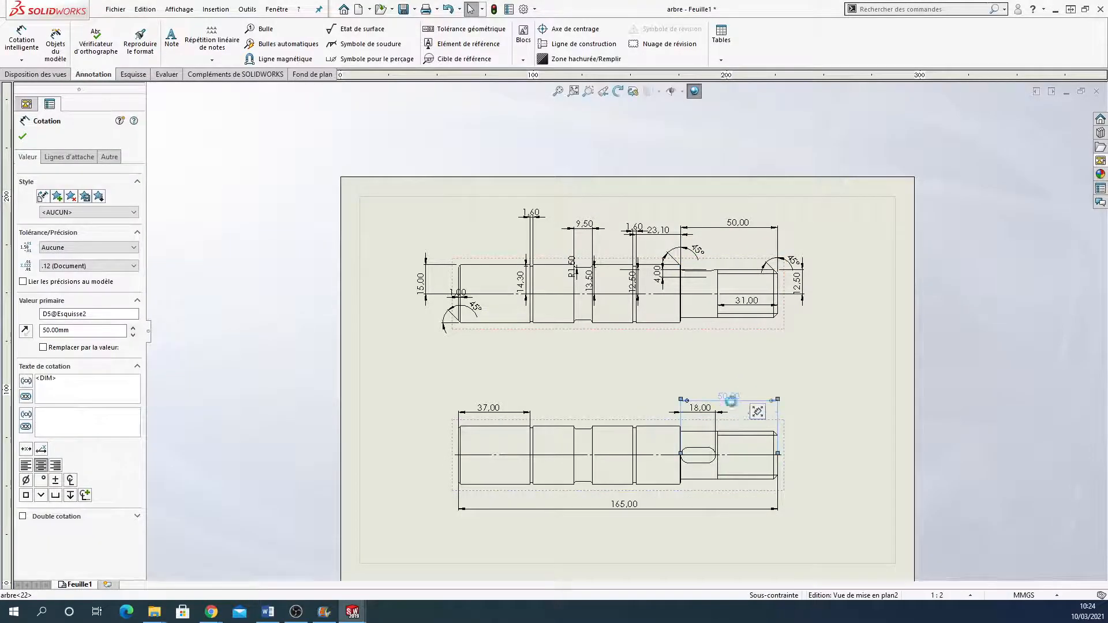
click(819, 422)
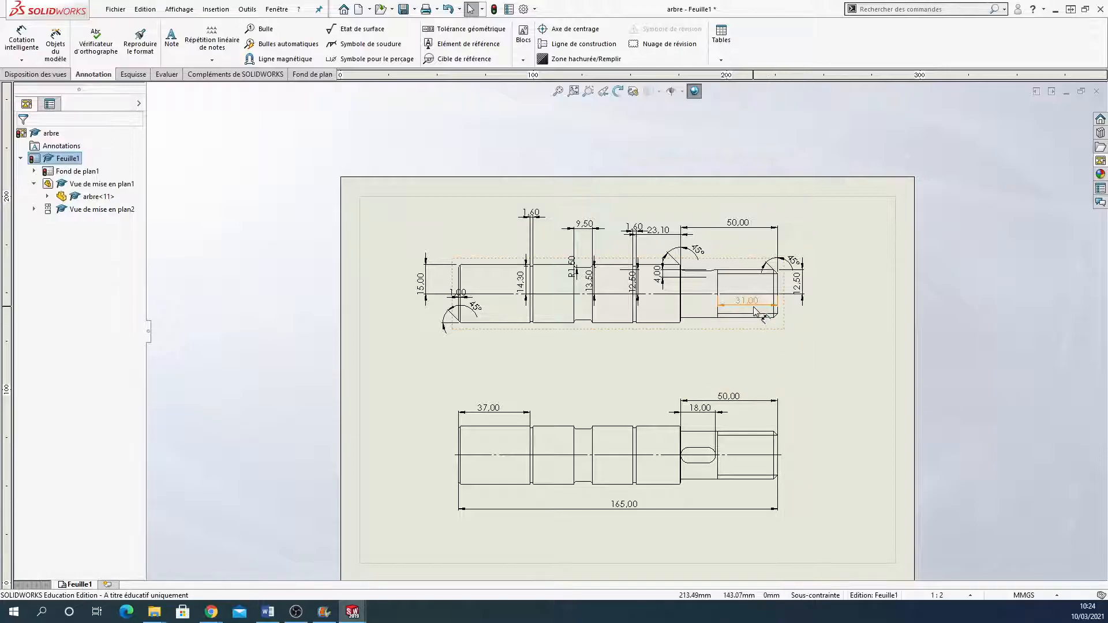
ctrl+drag(754, 308, 747, 423)
ctrl+drag(752, 307, 751, 415)
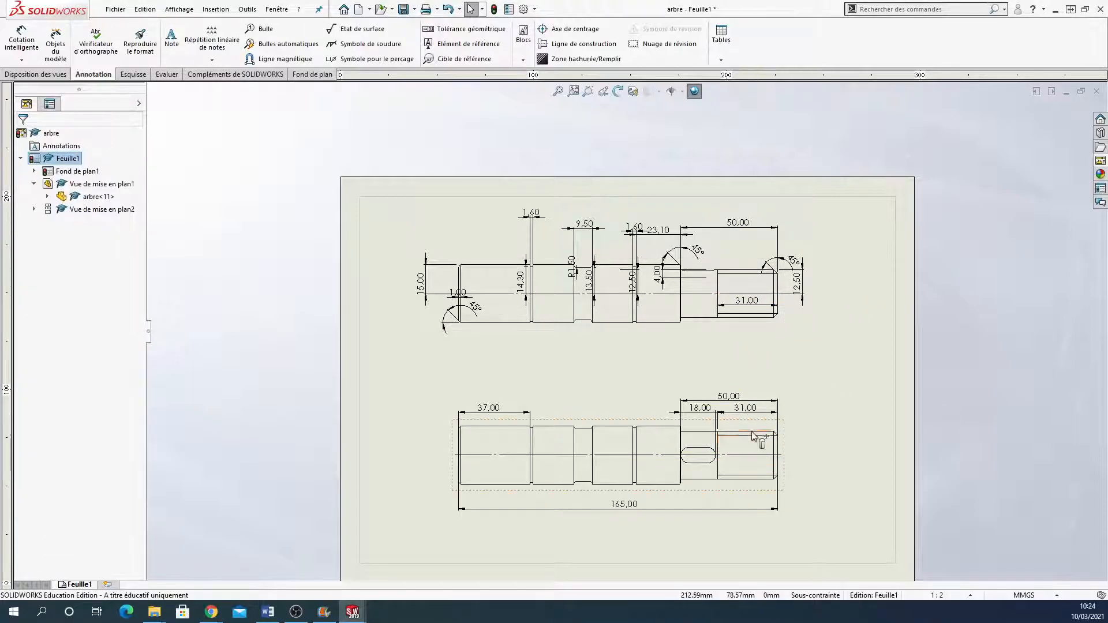
click(732, 231)
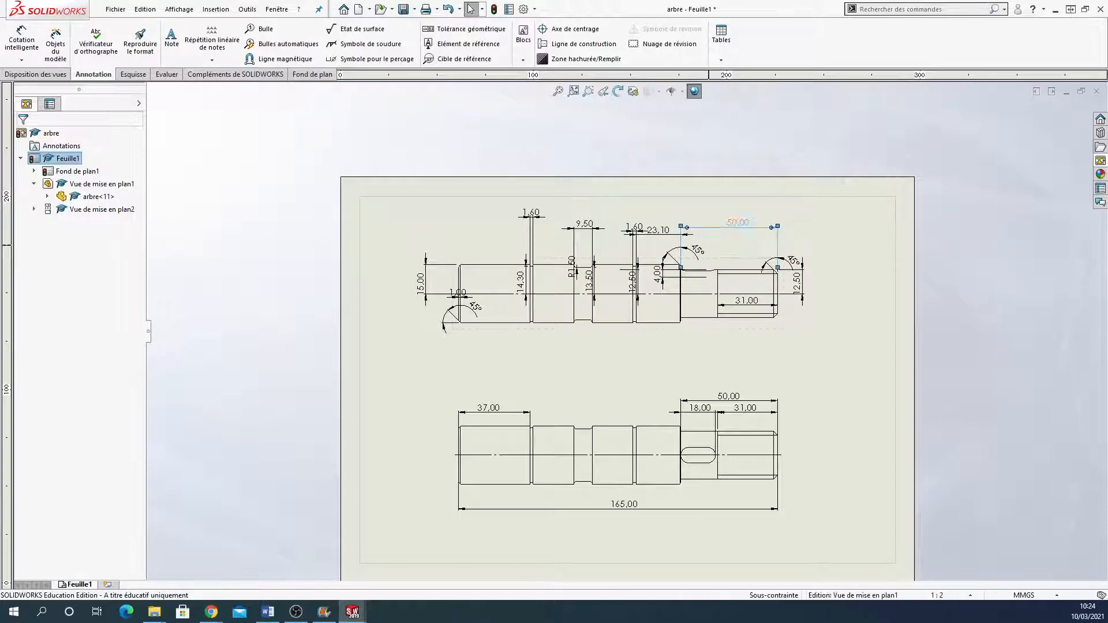
key(Delete)
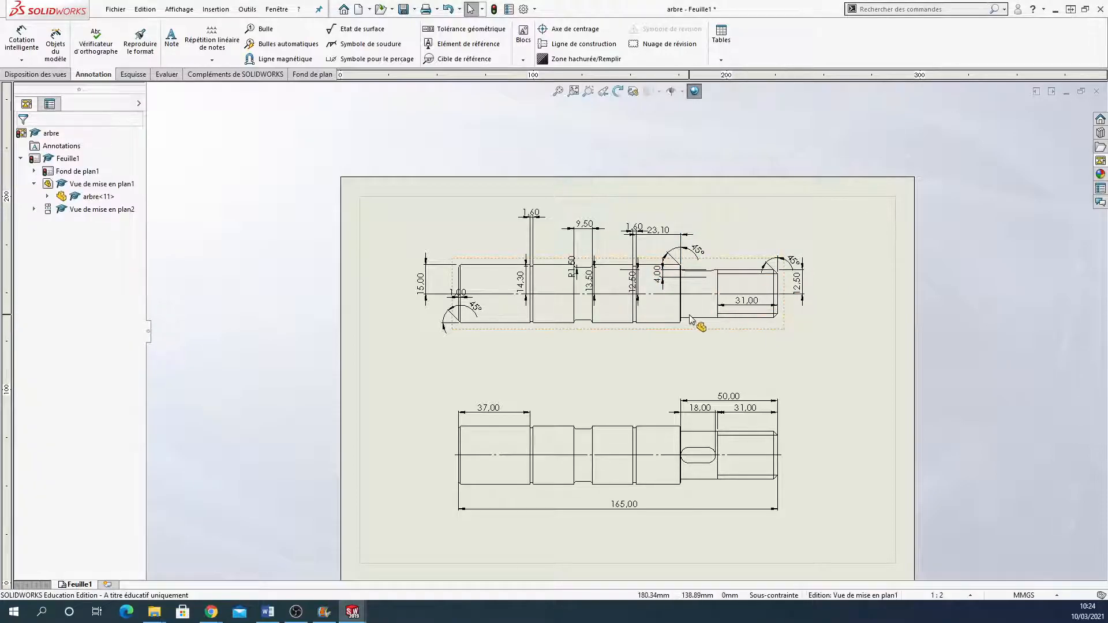
Move the 9.5 mm neck width and the first 1.6 mm groove width dimensions from the front view to above the projected view
shift+drag(587, 233, 580, 411)
click(576, 359)
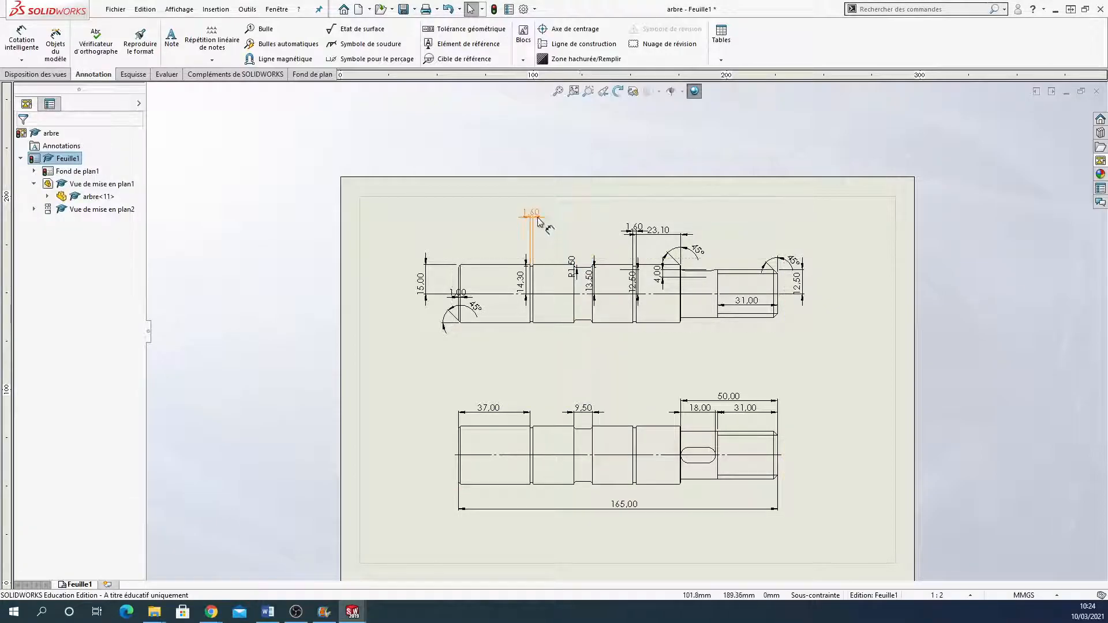
shift+drag(536, 224, 542, 317)
shift+drag(543, 424, 548, 422)
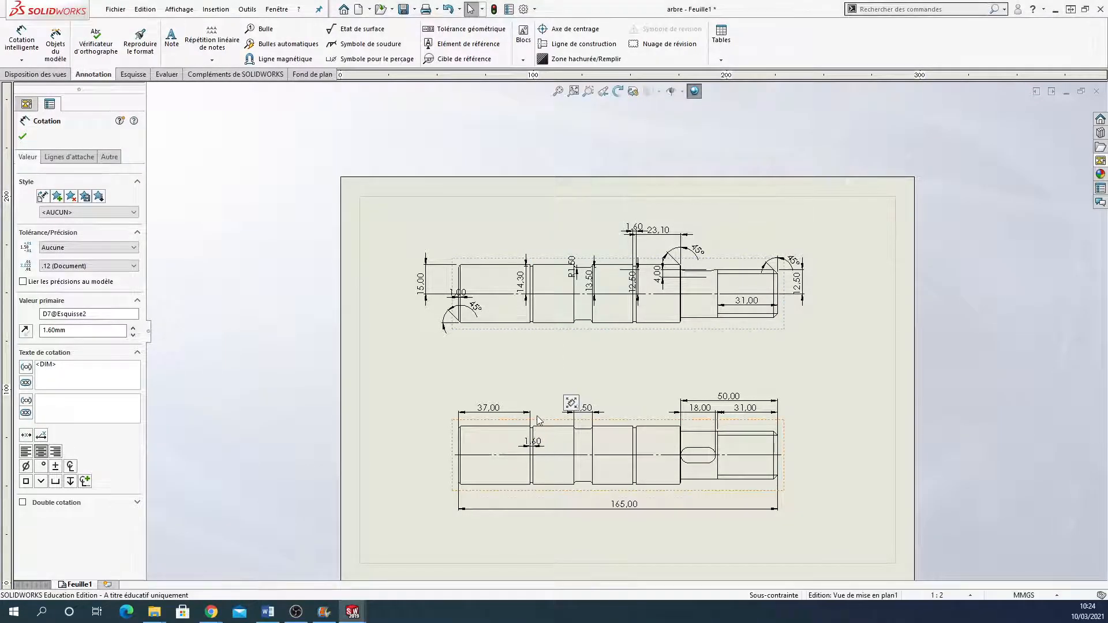
scroll(534, 449, down, 6)
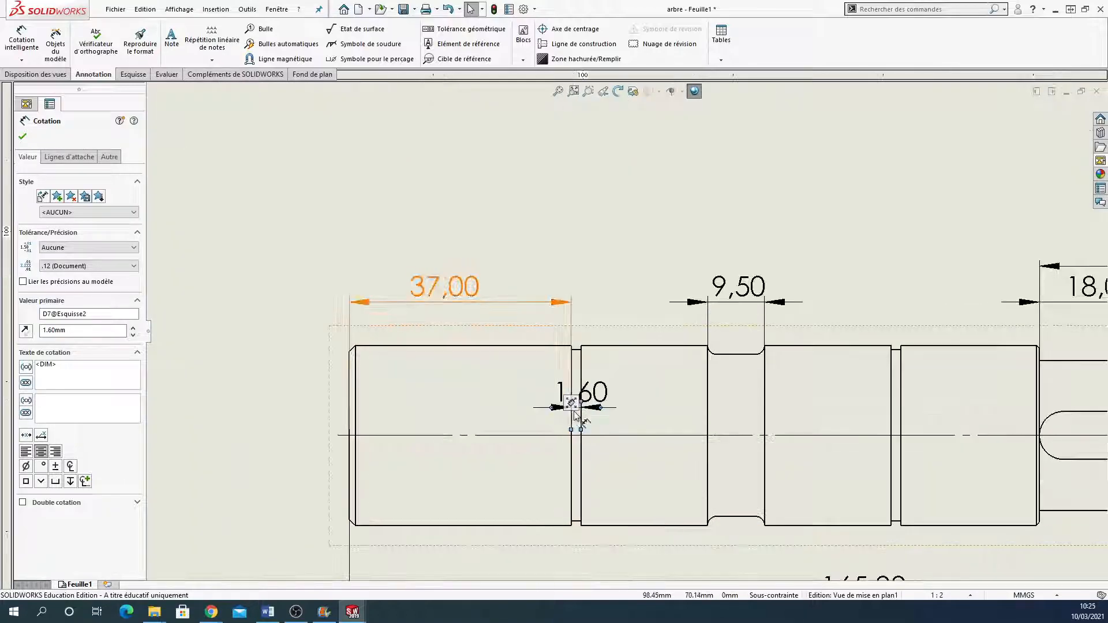
mouse_move(579, 408)
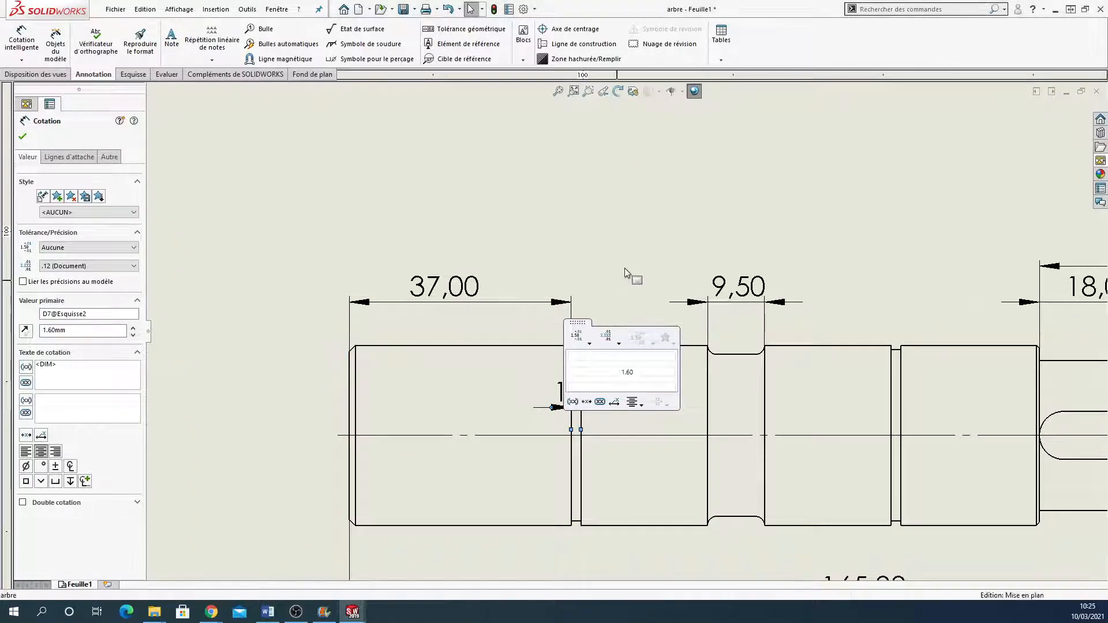
mouse_move(617, 408)
mouse_down()
mouse_move(615, 327)
mouse_move(621, 309)
mouse_move(648, 309)
mouse_up()
scroll(693, 274, up, 4)
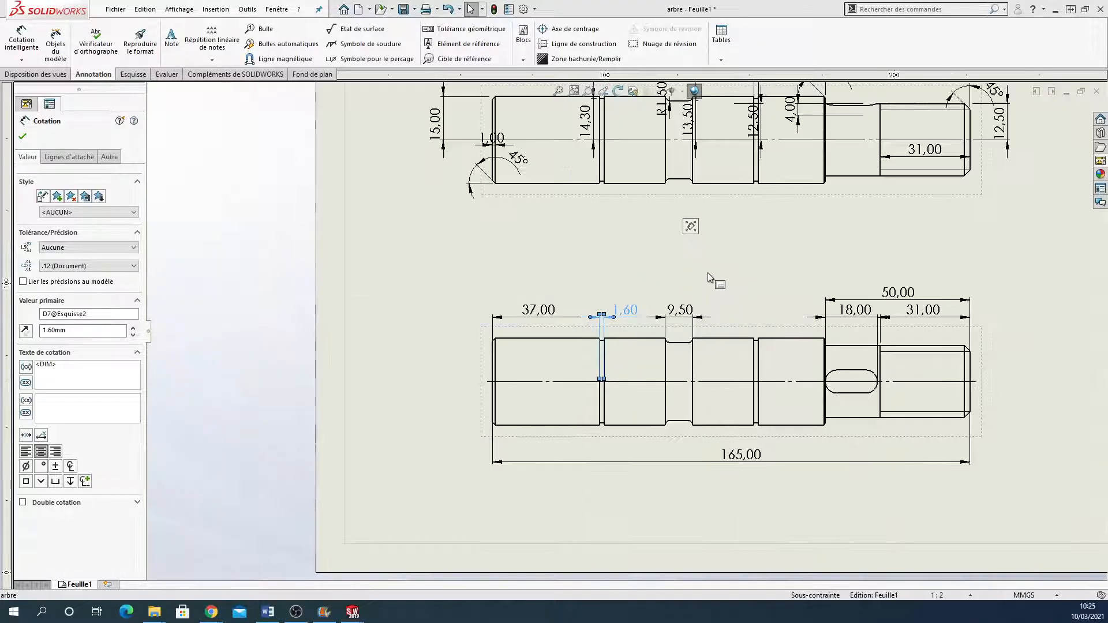
scroll(805, 268, up, 4)
scroll(719, 230, down, 5)
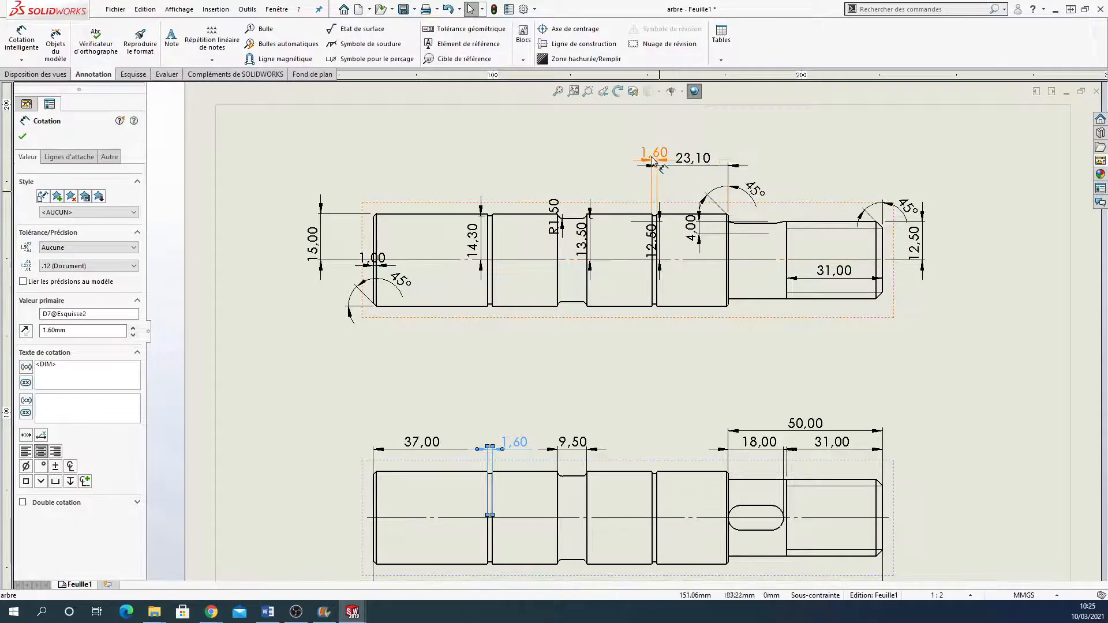
Move the second 1.6 mm groove width and the 23.1 mm length dimensions from the front view to above the projected view
shift+drag(654, 179, 670, 507)
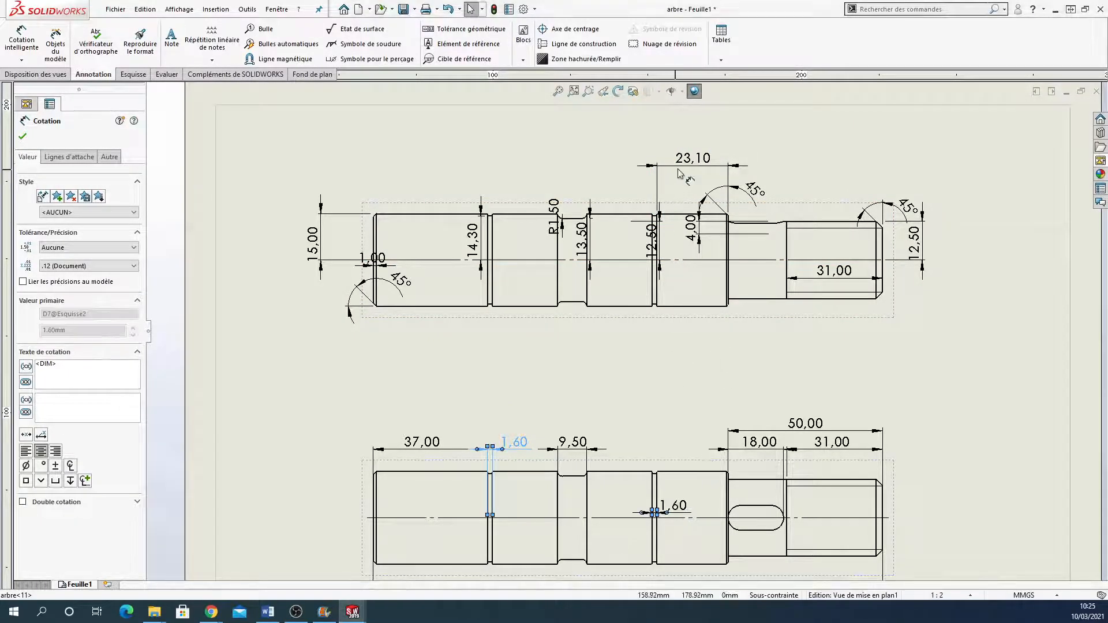
shift+drag(699, 365, 678, 447)
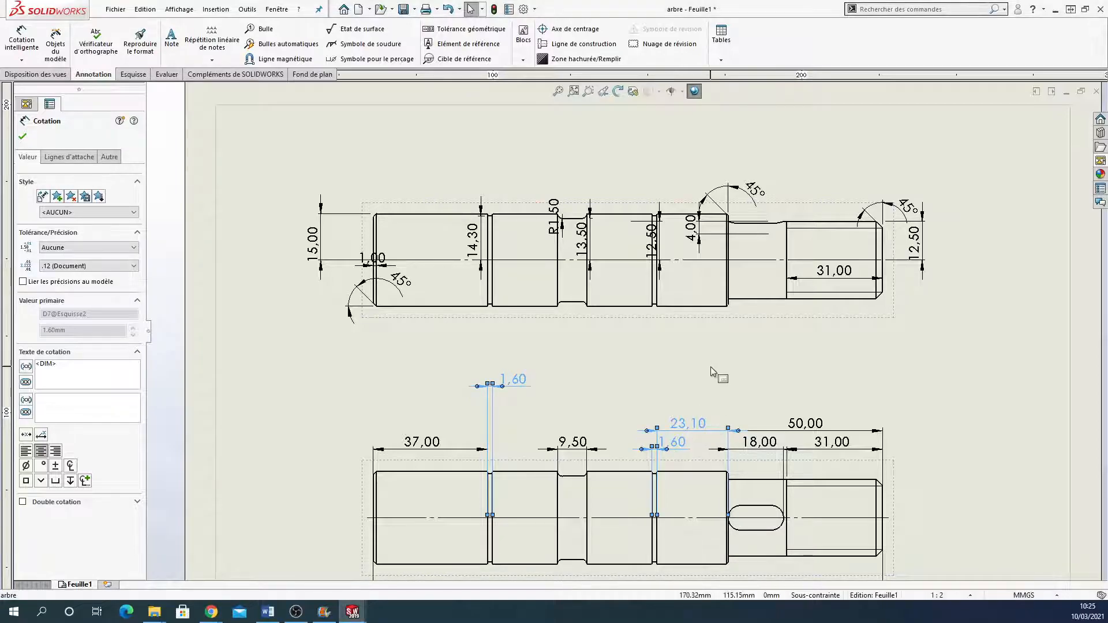
click(682, 460)
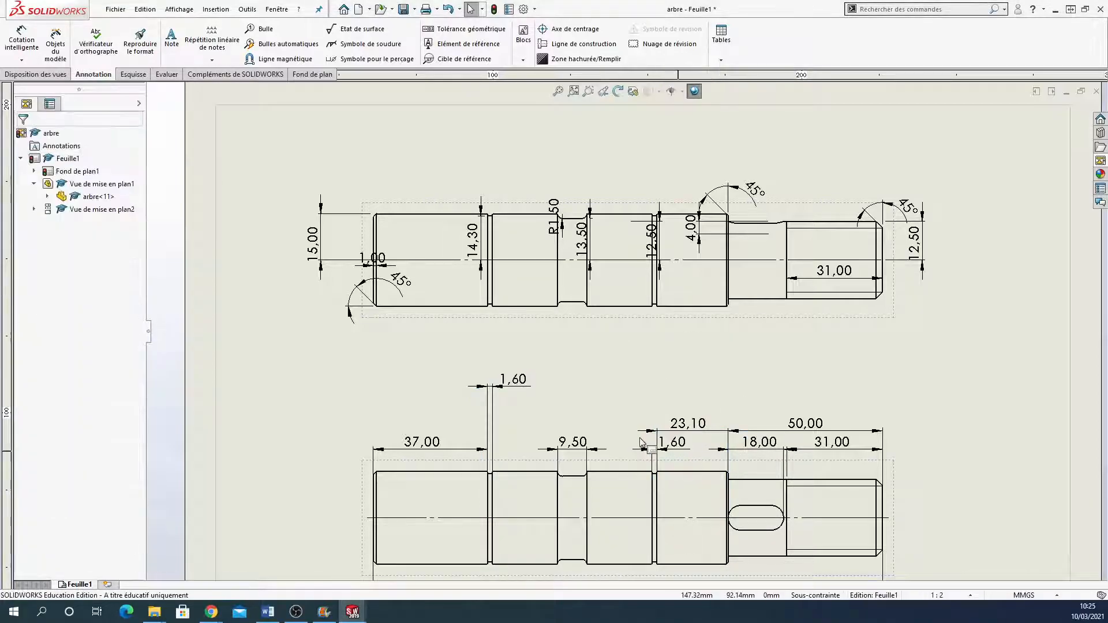
mouse_move(682, 445)
mouse_down()
mouse_move(636, 448)
mouse_move(693, 444)
mouse_up()
click(611, 400)
scroll(626, 331, up, 2)
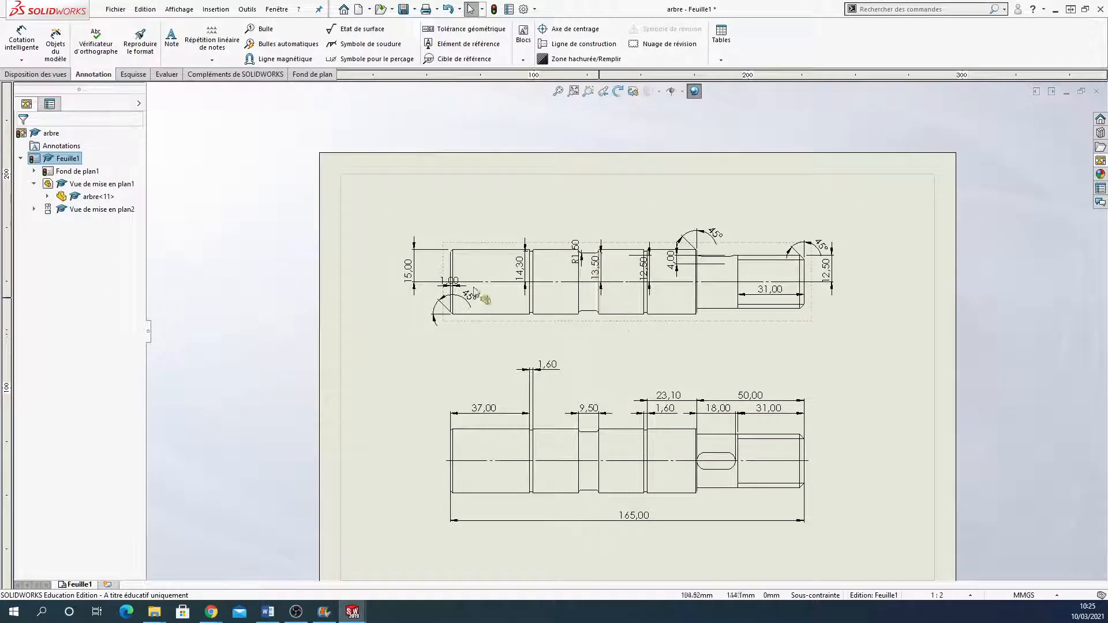
Open the shaft part from the front drawing view and edit the revolve's profile sketch Esquisse2, seen from the front
click(414, 273)
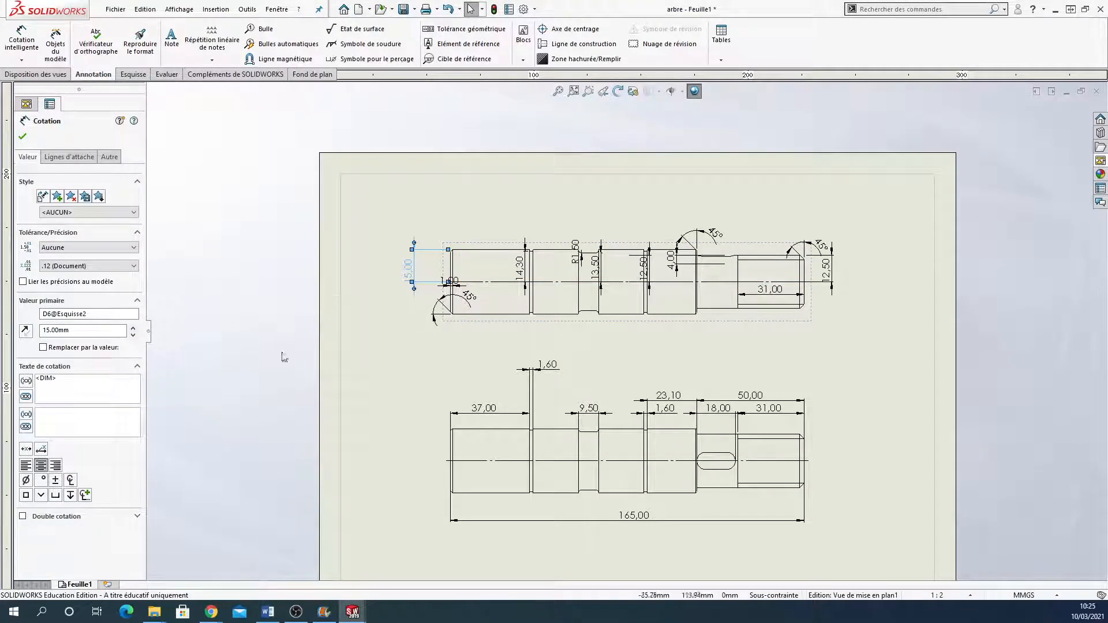
click(266, 360)
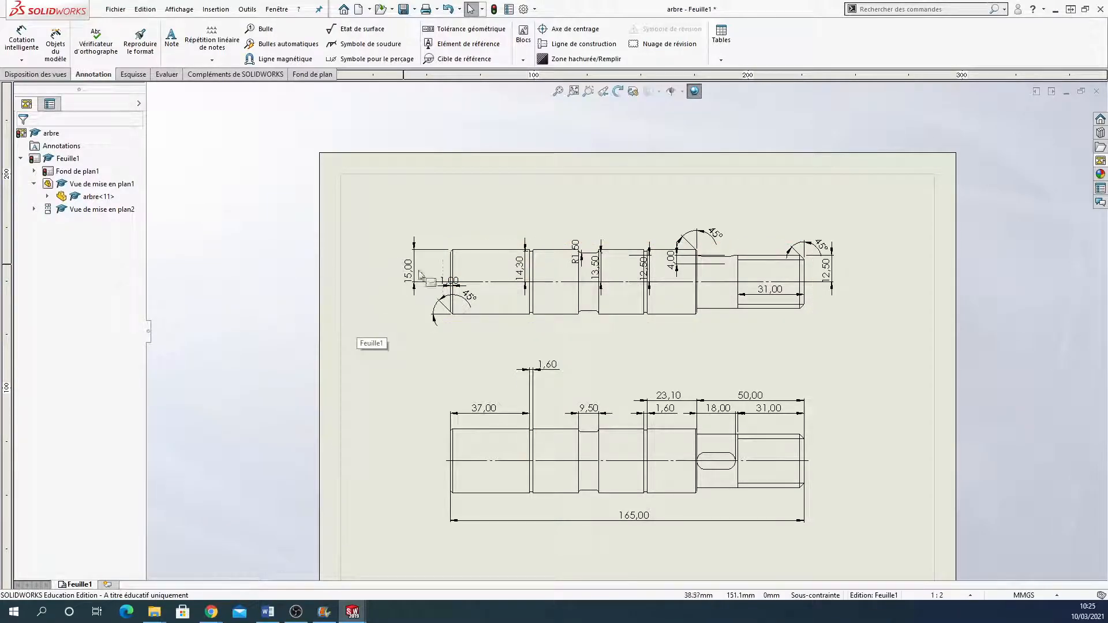
right_click(496, 261)
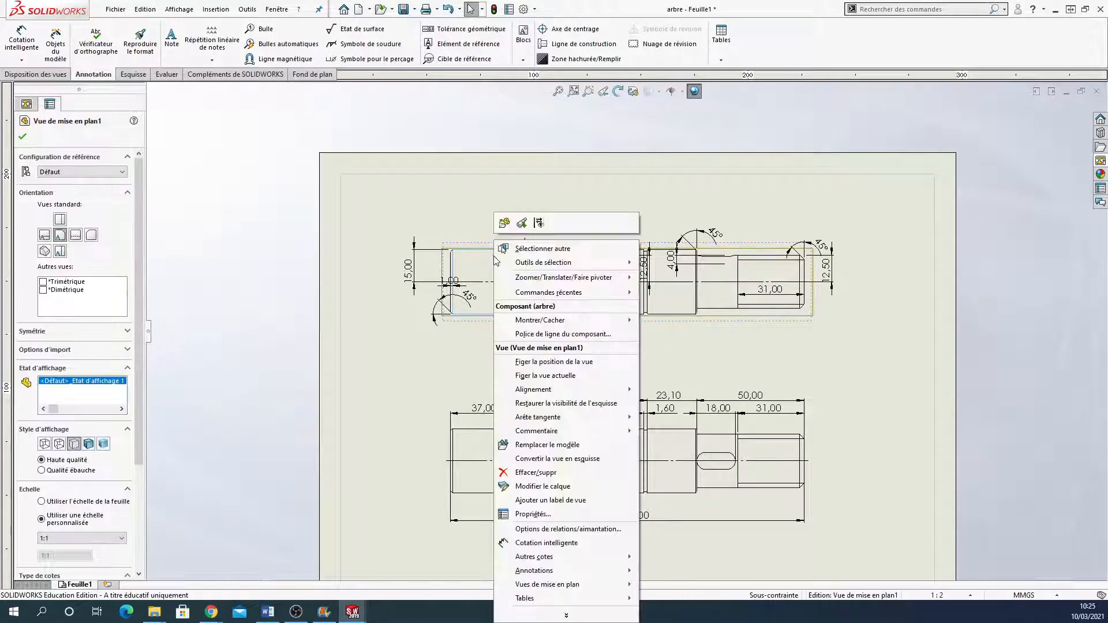
click(503, 224)
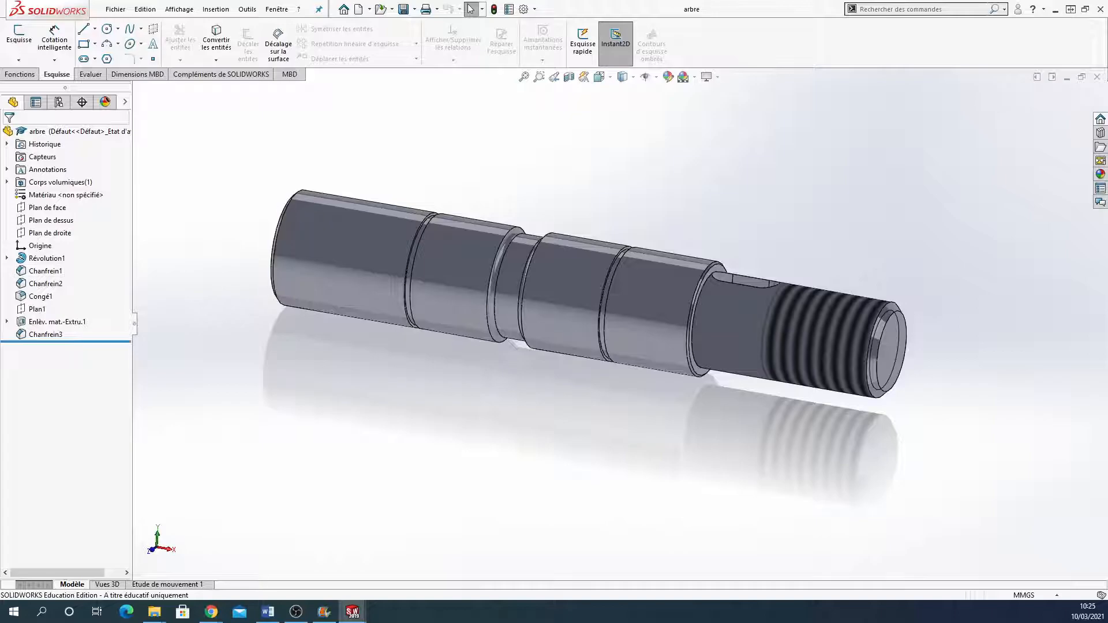
click(7, 258)
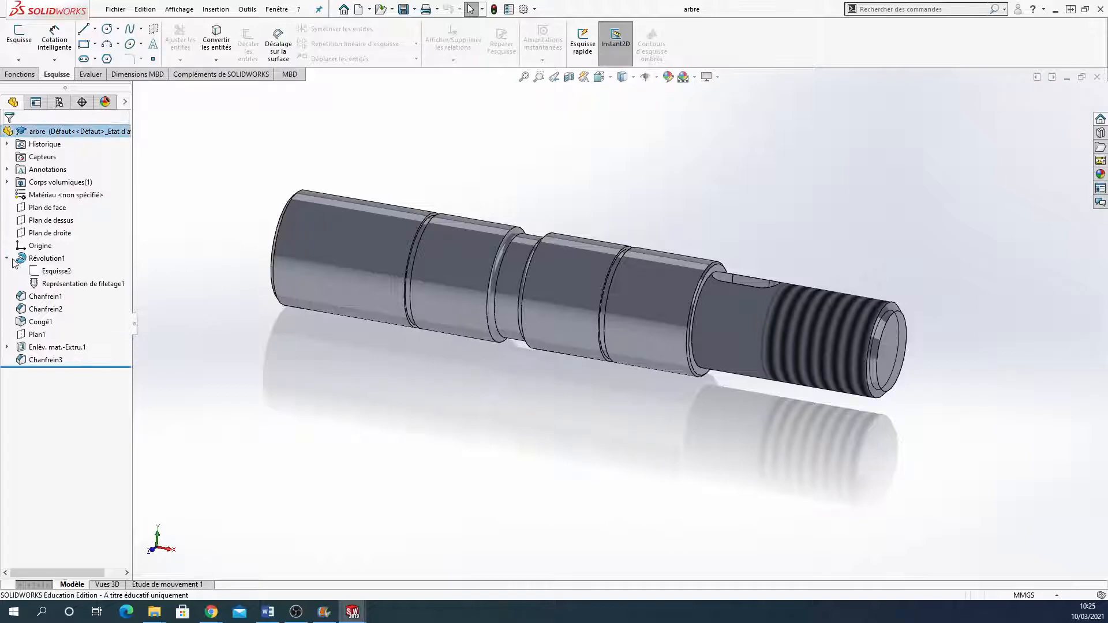
right_click(64, 274)
click(72, 239)
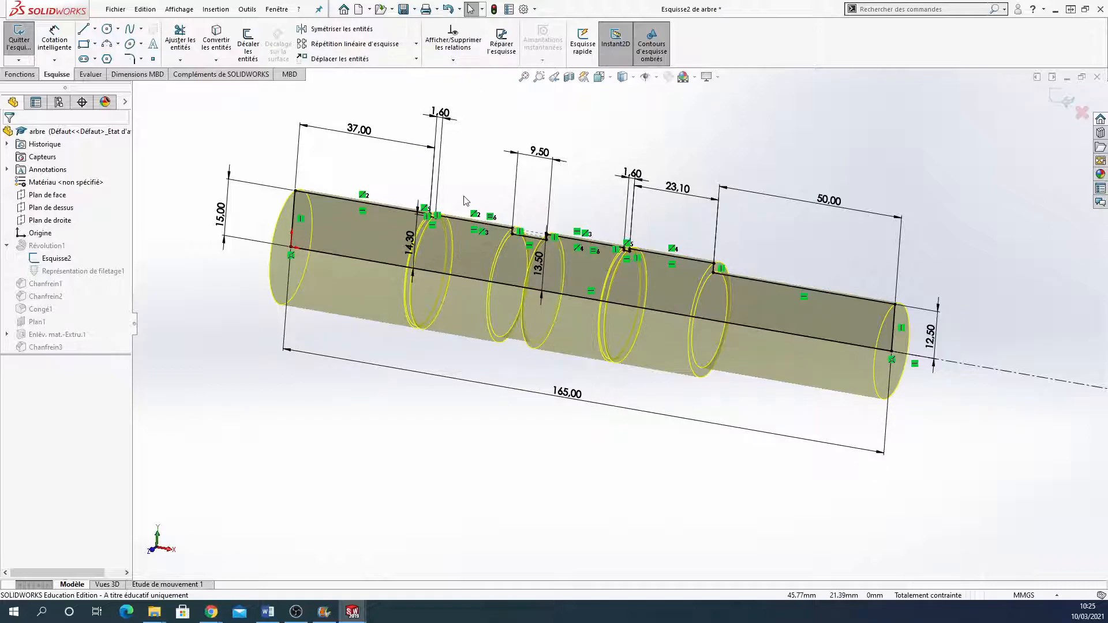
key(ctrl+7)
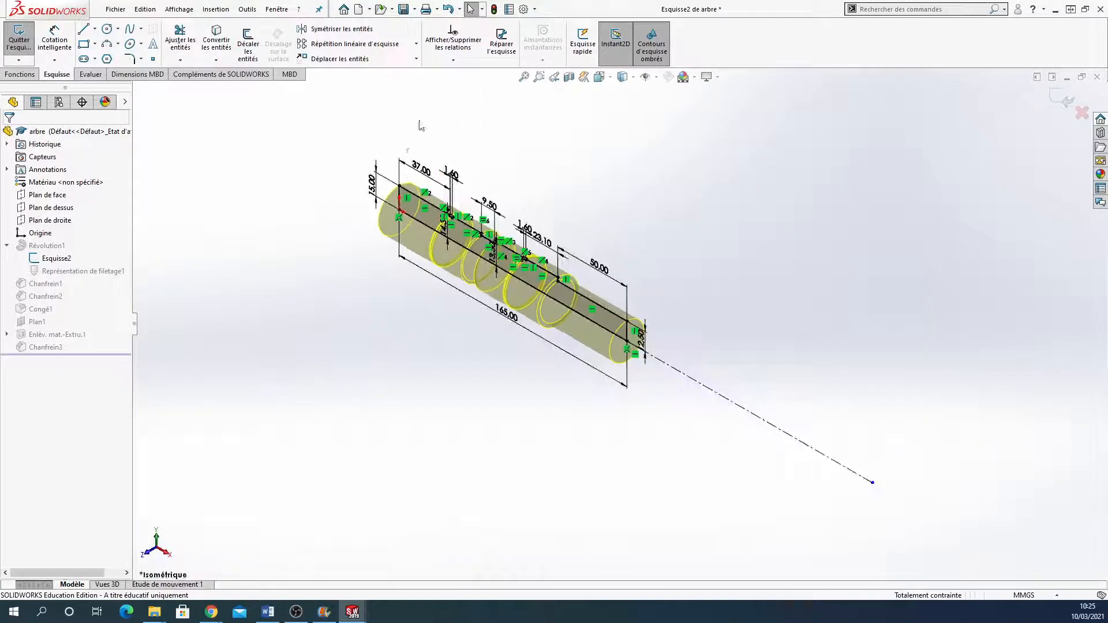
click(600, 76)
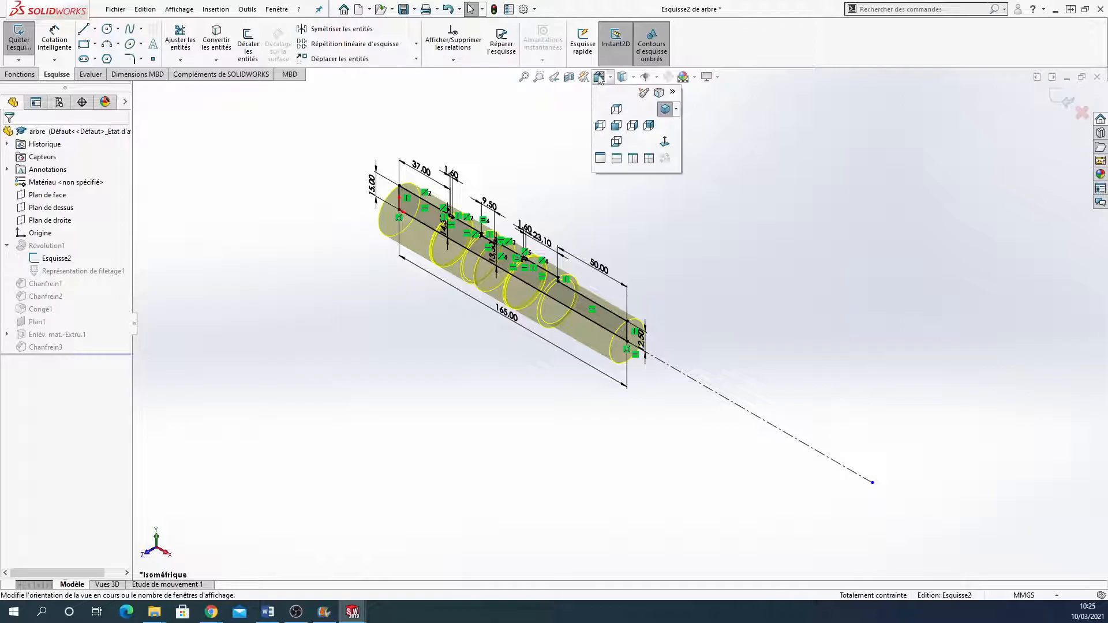
click(616, 128)
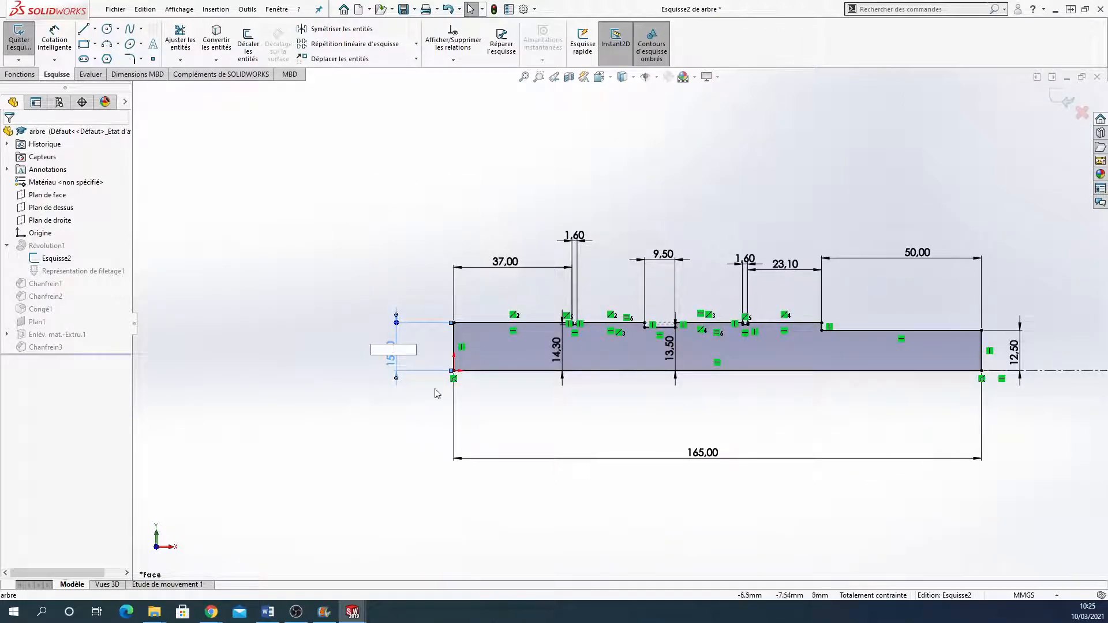
Replace the shaft's 15 mm radius dimension with a 30 mm diameter dimension about the centerline
key(Delete)
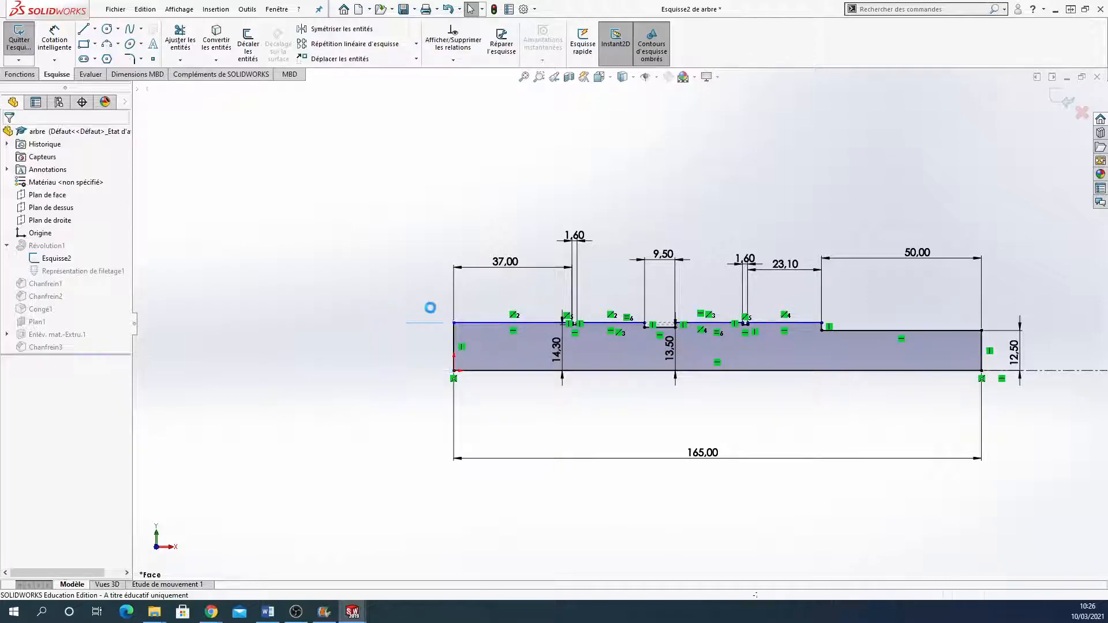
click(54, 41)
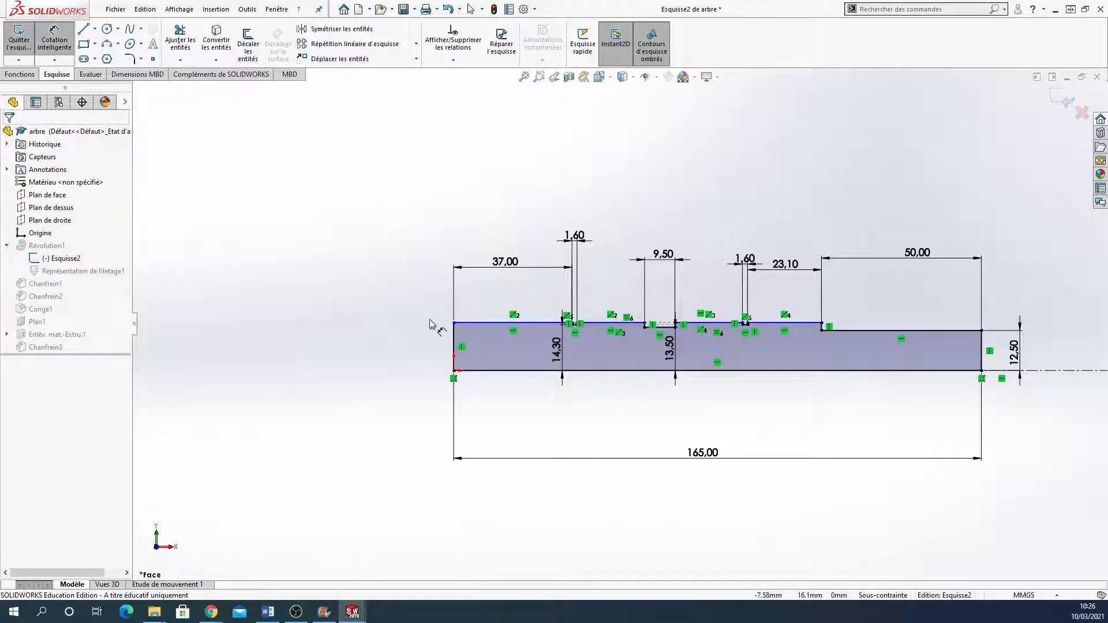
click(488, 327)
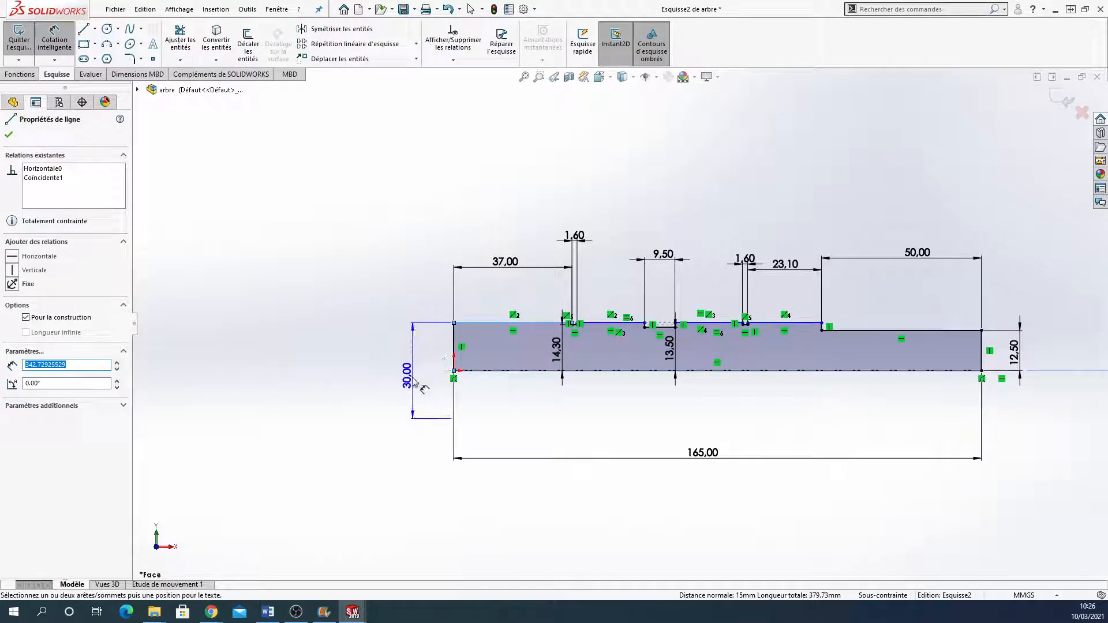
click(412, 379)
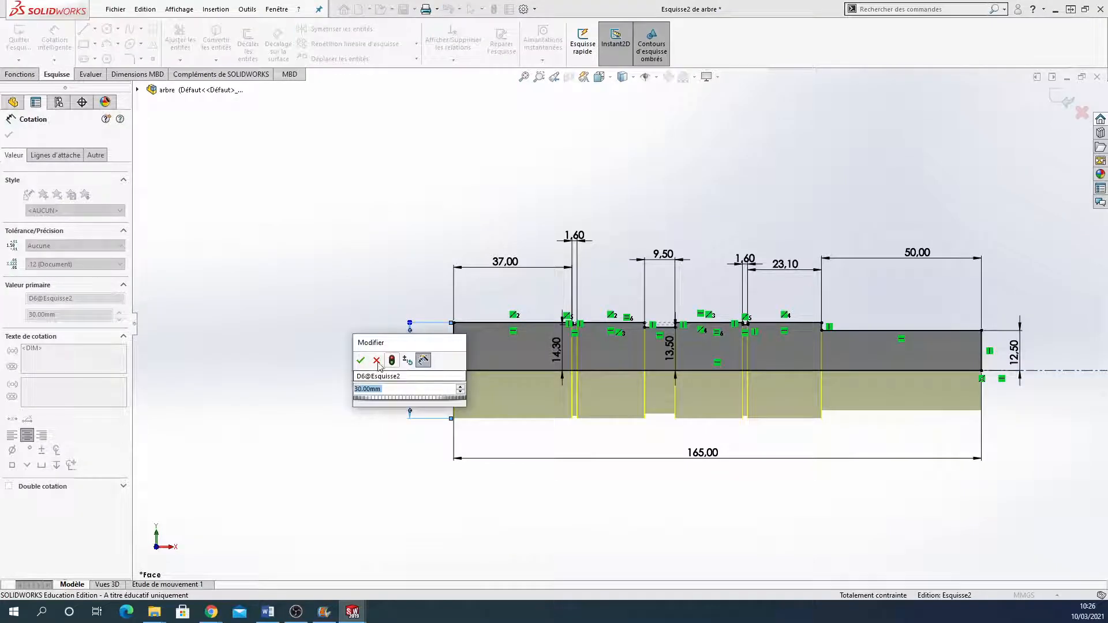
click(359, 361)
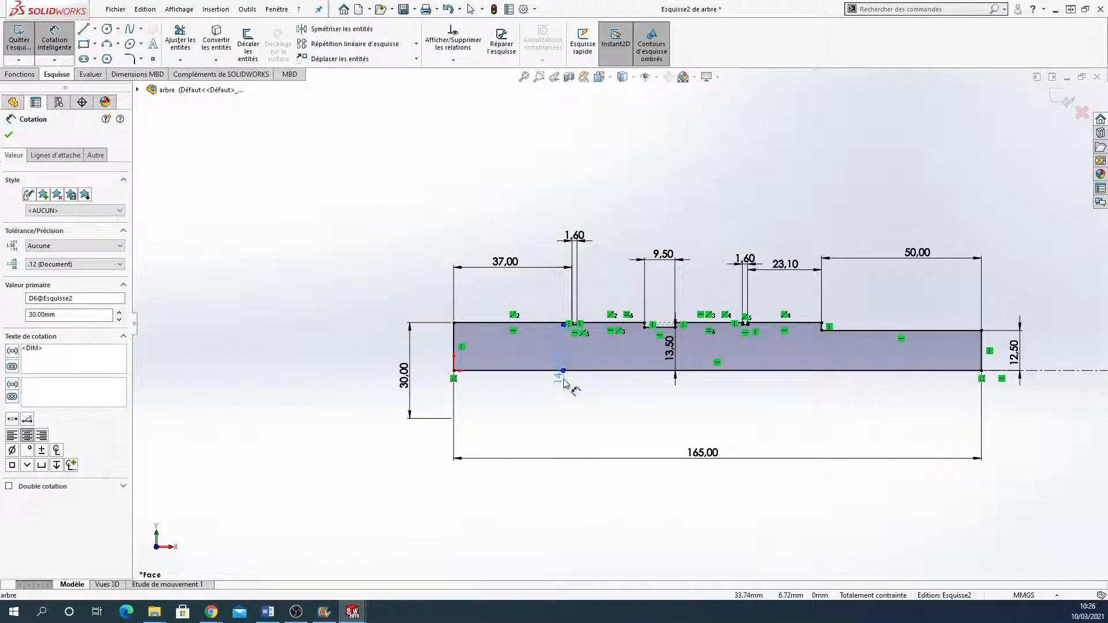
Replace the first groove's 14.3 mm radius dimension with a 28.6 mm diameter dimension placed beside the shaft's end
key(Escape)
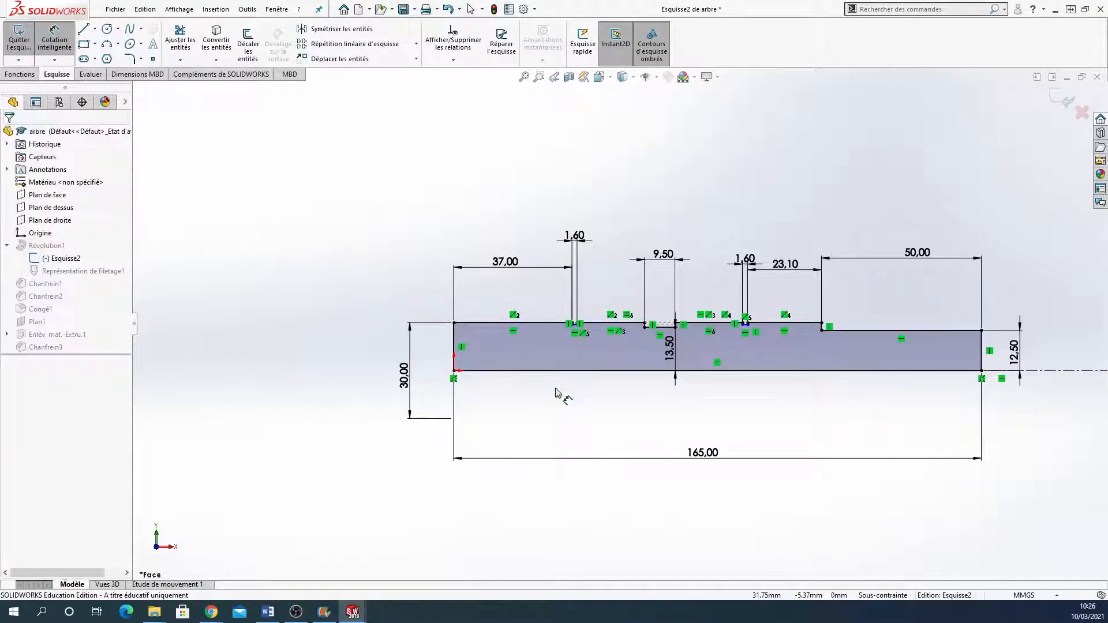
scroll(598, 343, down, 5)
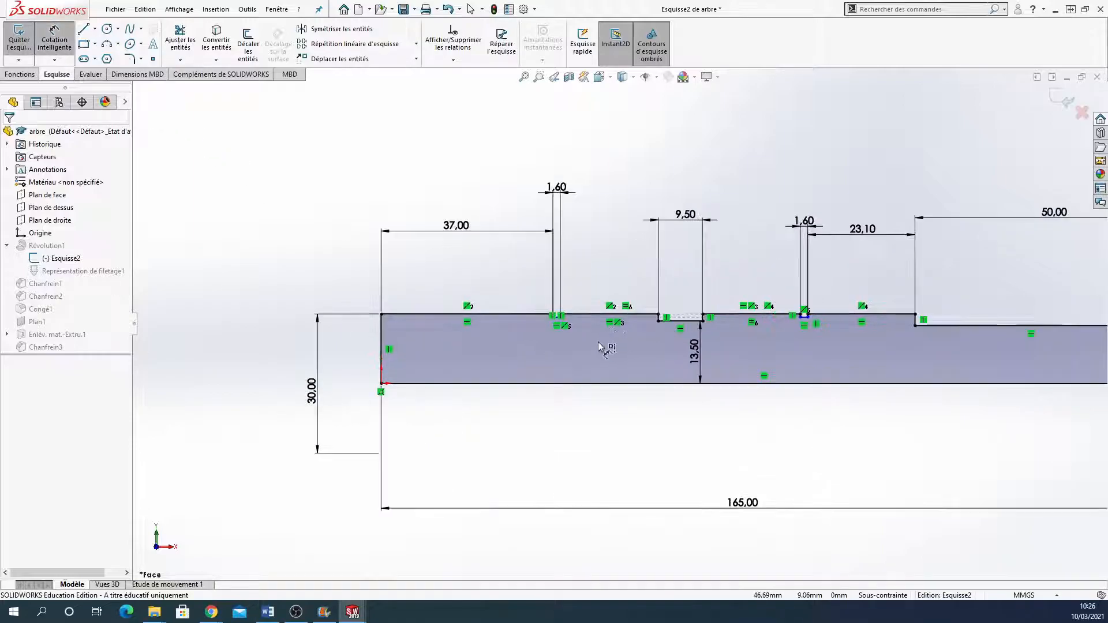
click(524, 291)
scroll(563, 382, up, 3)
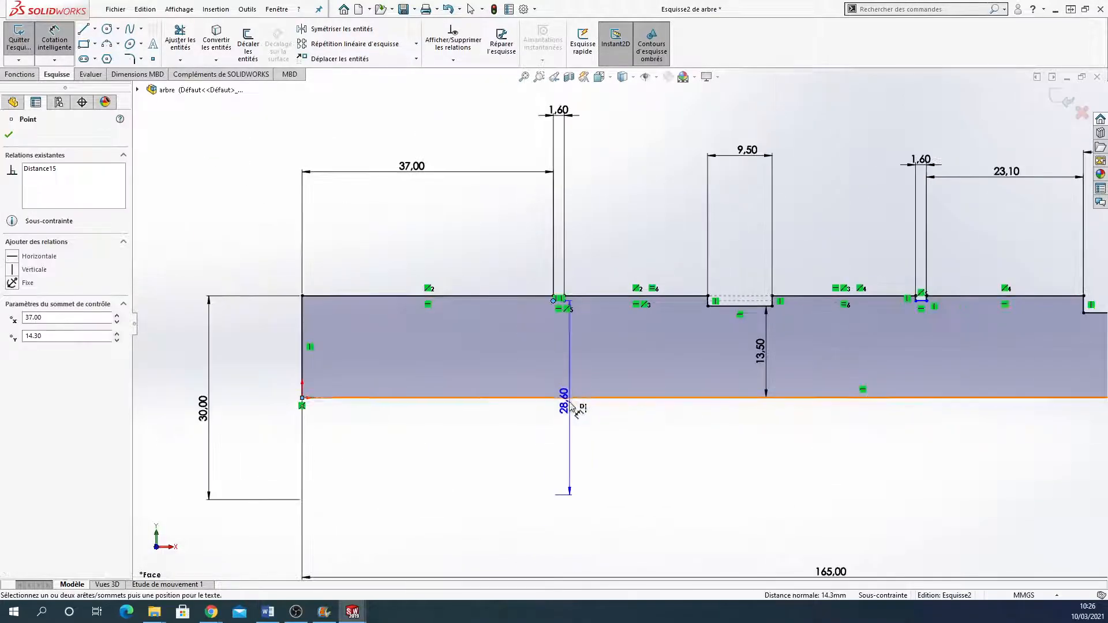
click(250, 411)
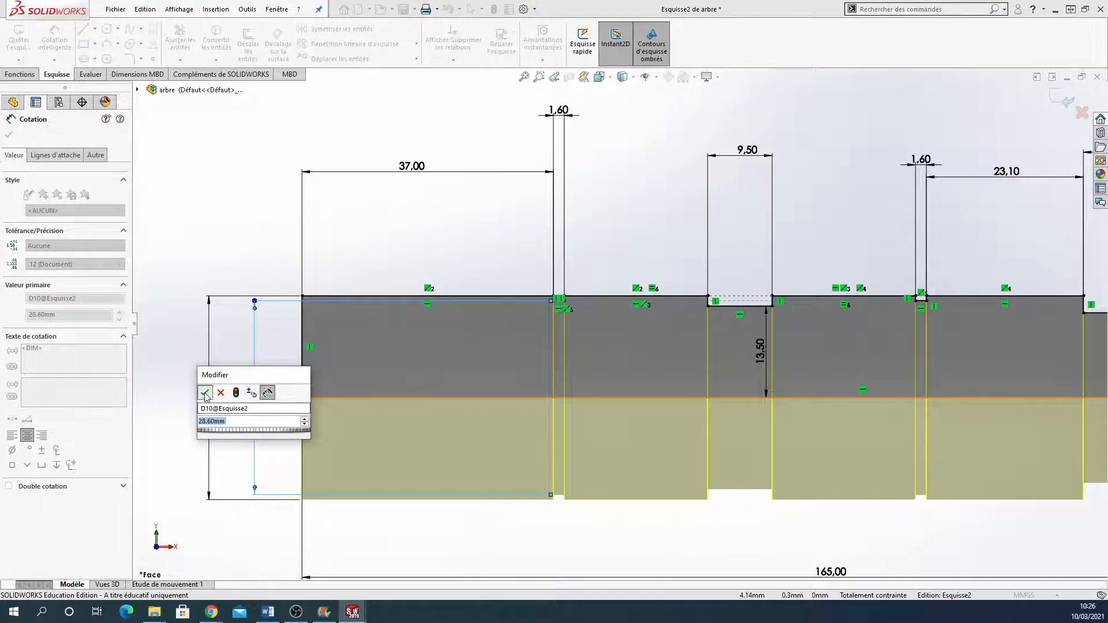
click(205, 393)
Replace the neck's 13.5 mm radius dimension with a 27 mm diameter dimension placed beside the other diameters
scroll(586, 234, up, 3)
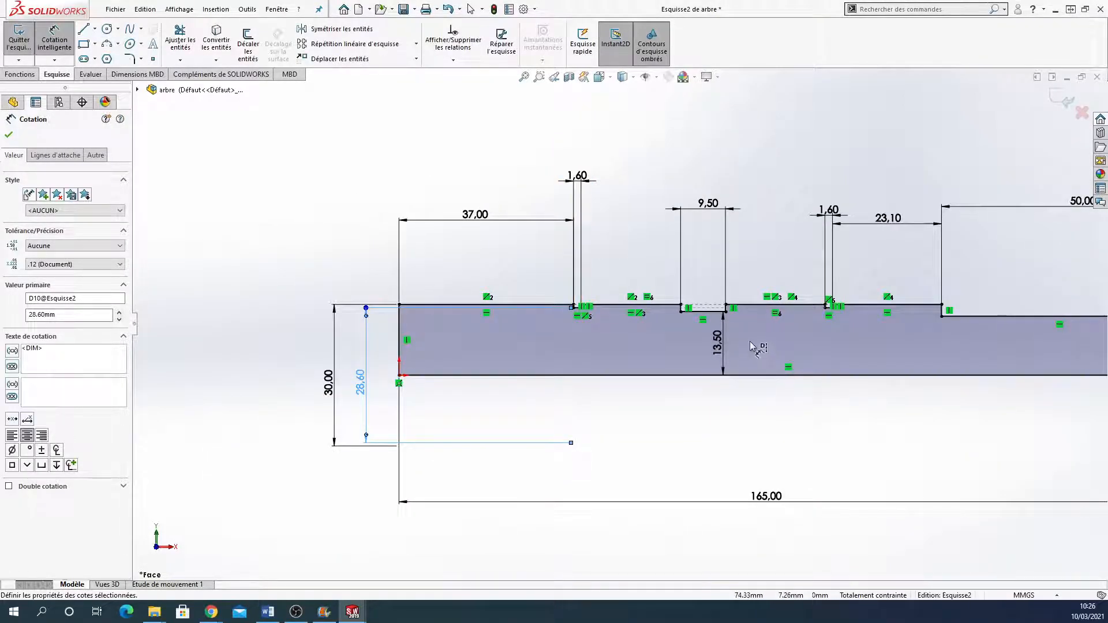
click(725, 343)
key(Delete)
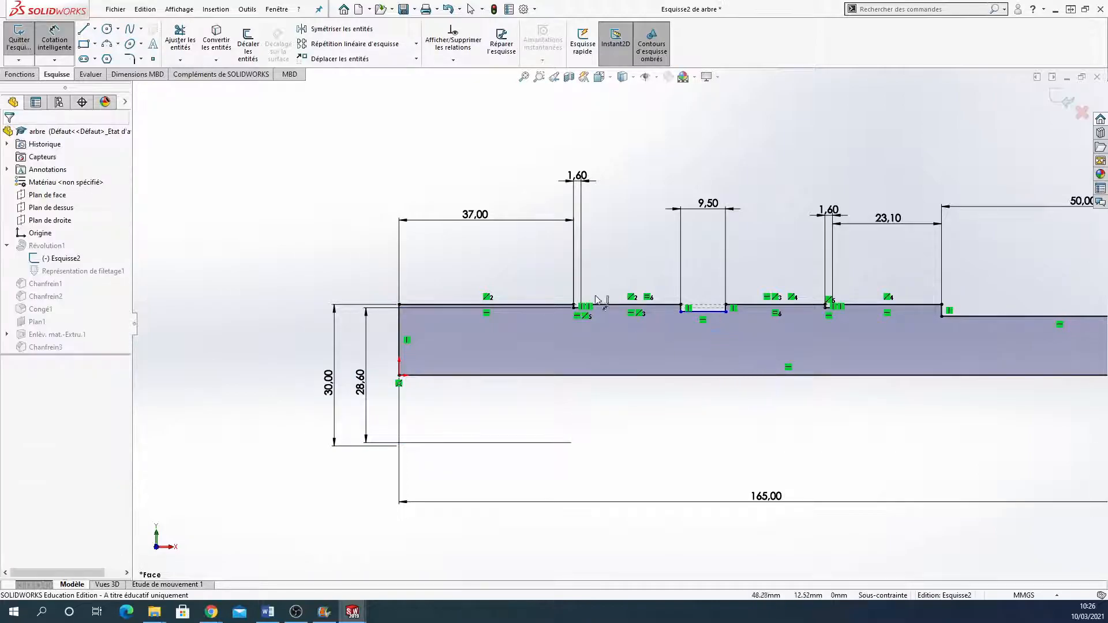
click(726, 312)
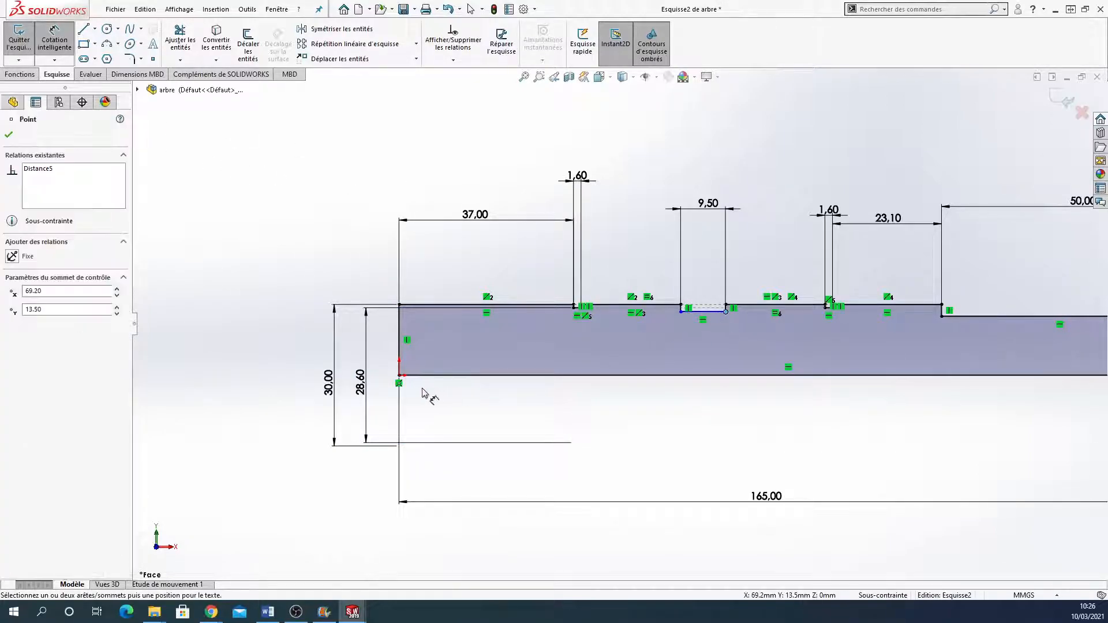
scroll(732, 323, down, 2)
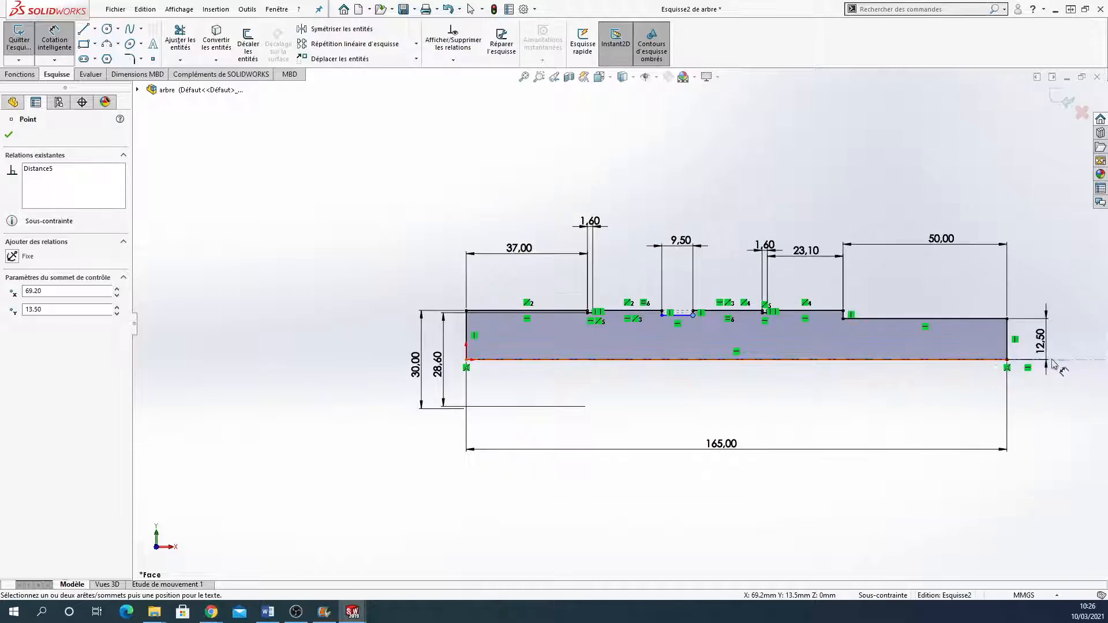
click(750, 359)
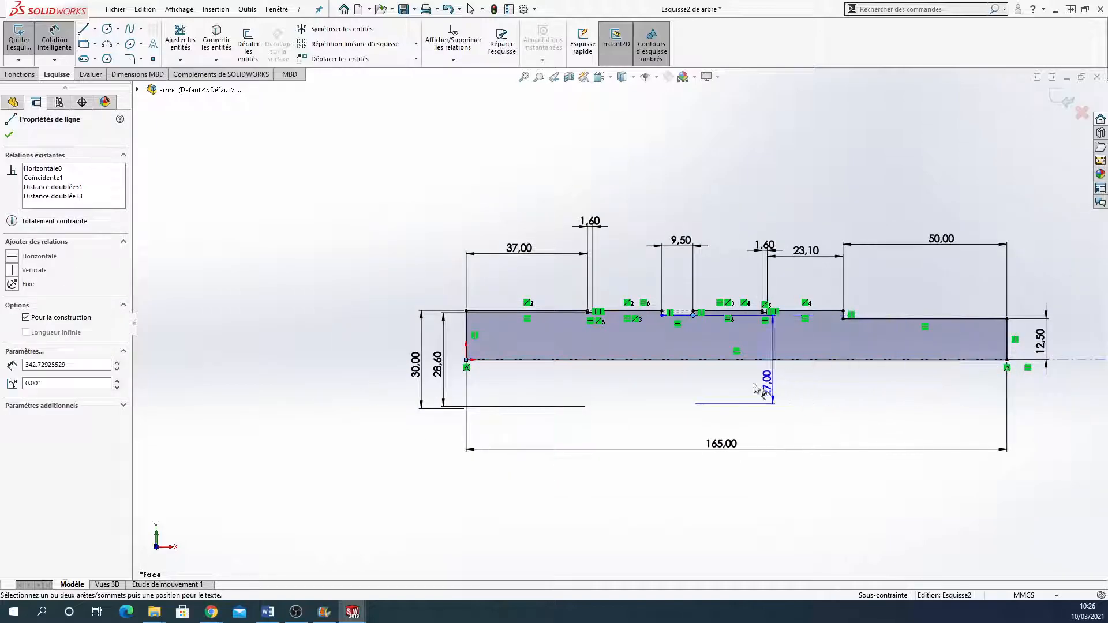
click(469, 376)
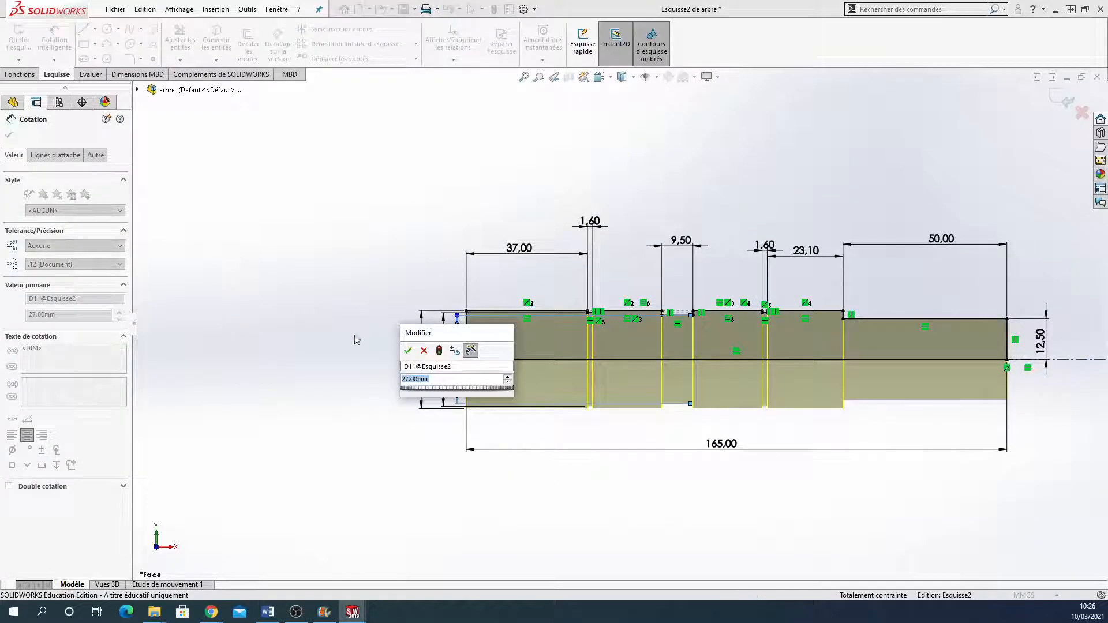
click(408, 351)
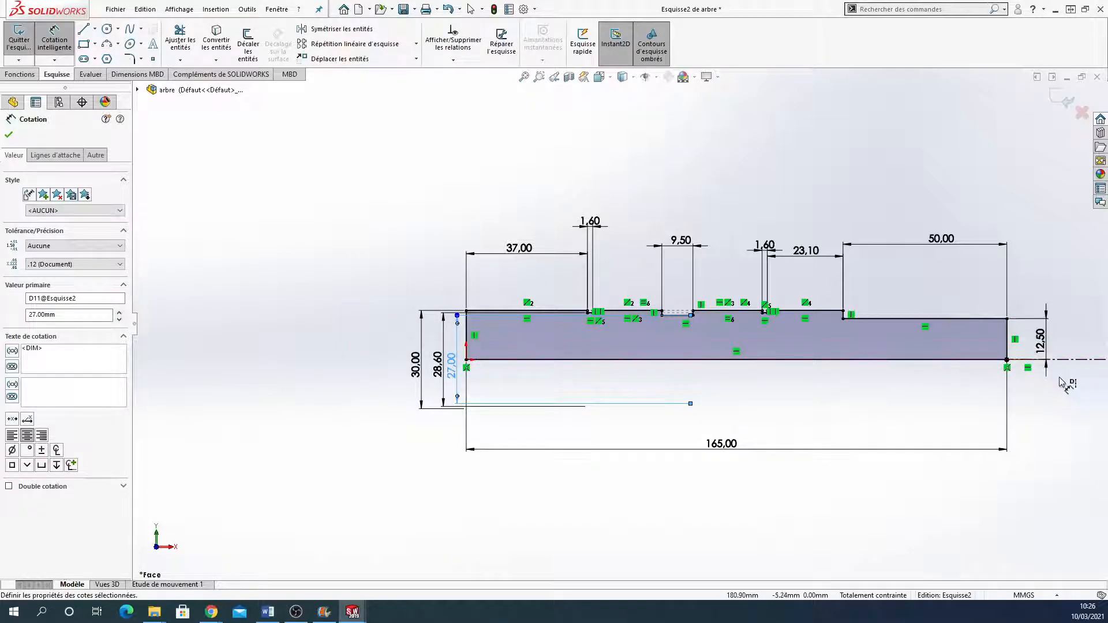
Sketch a horizontal line inward from the threaded end face, just below the profile's upper edge, and join it vertically to that edge
scroll(978, 341, down, 4)
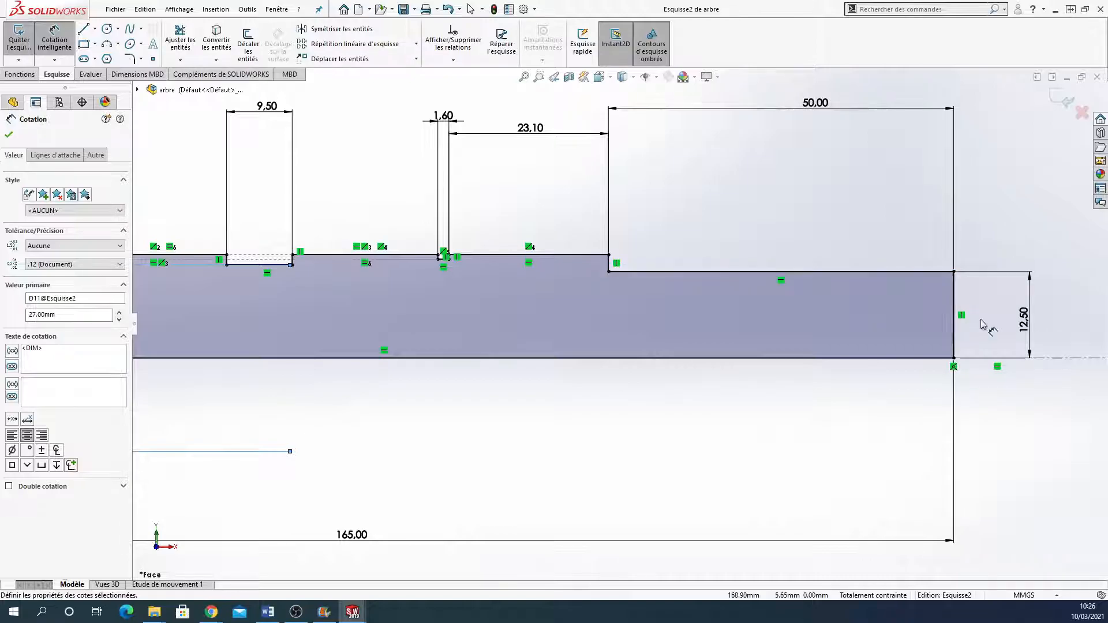
click(84, 28)
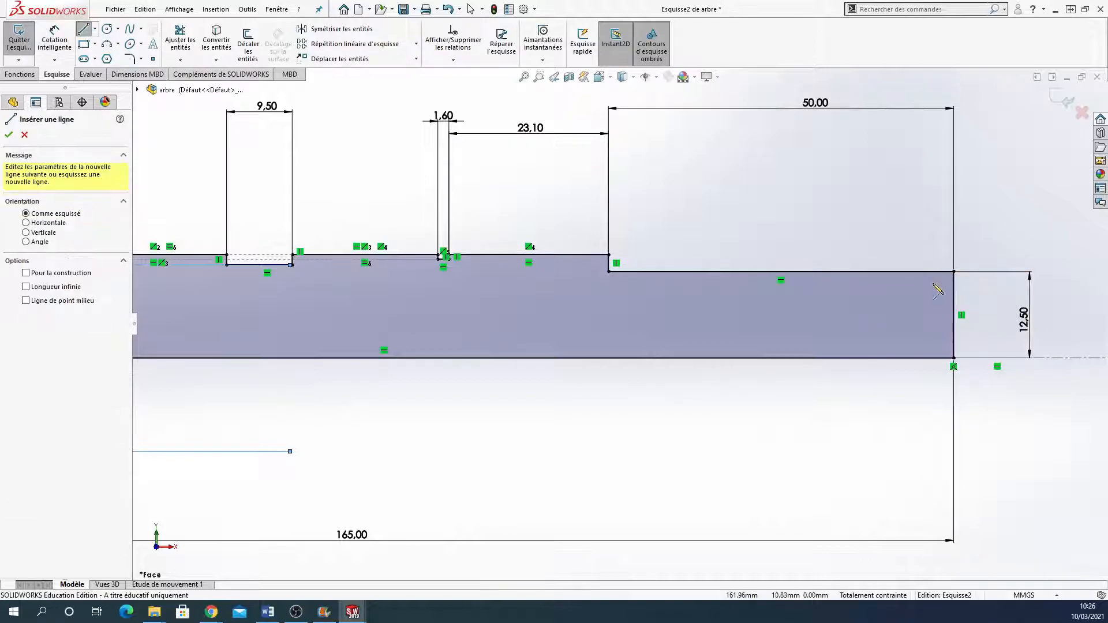
click(953, 283)
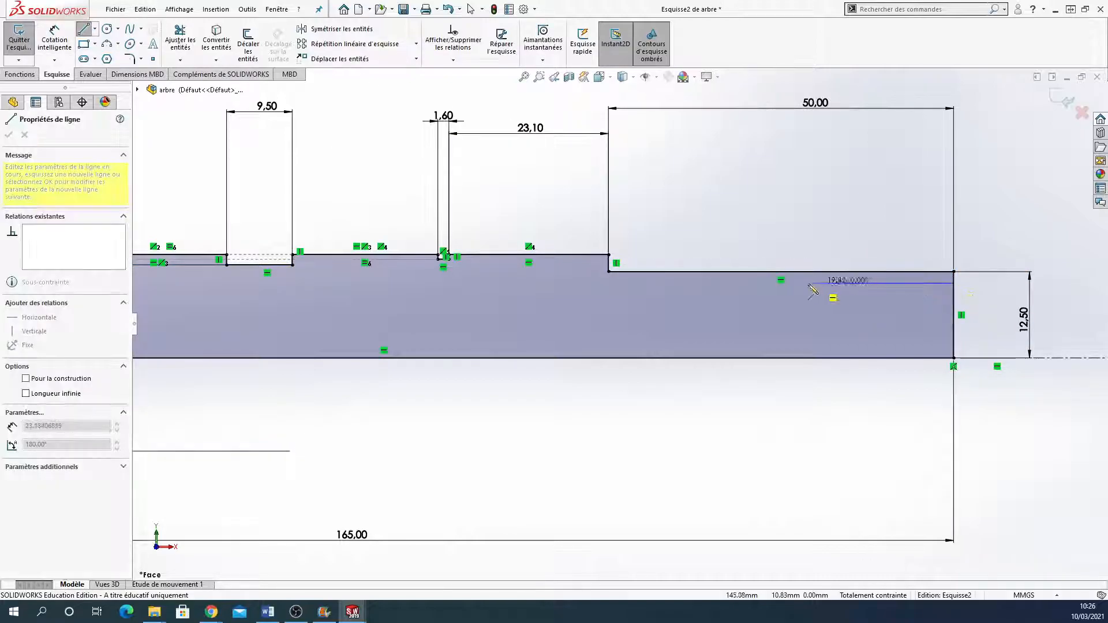
click(757, 280)
key(Escape)
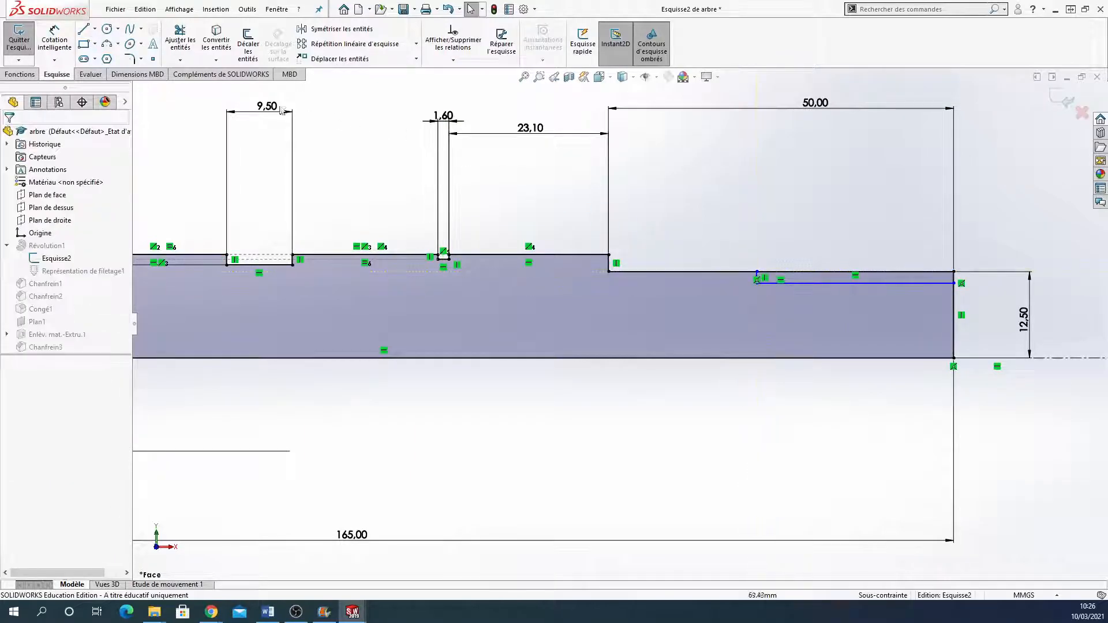
Trim the old upper edge and the end-face stub beyond the new lines to leave a smaller stepped end
click(180, 40)
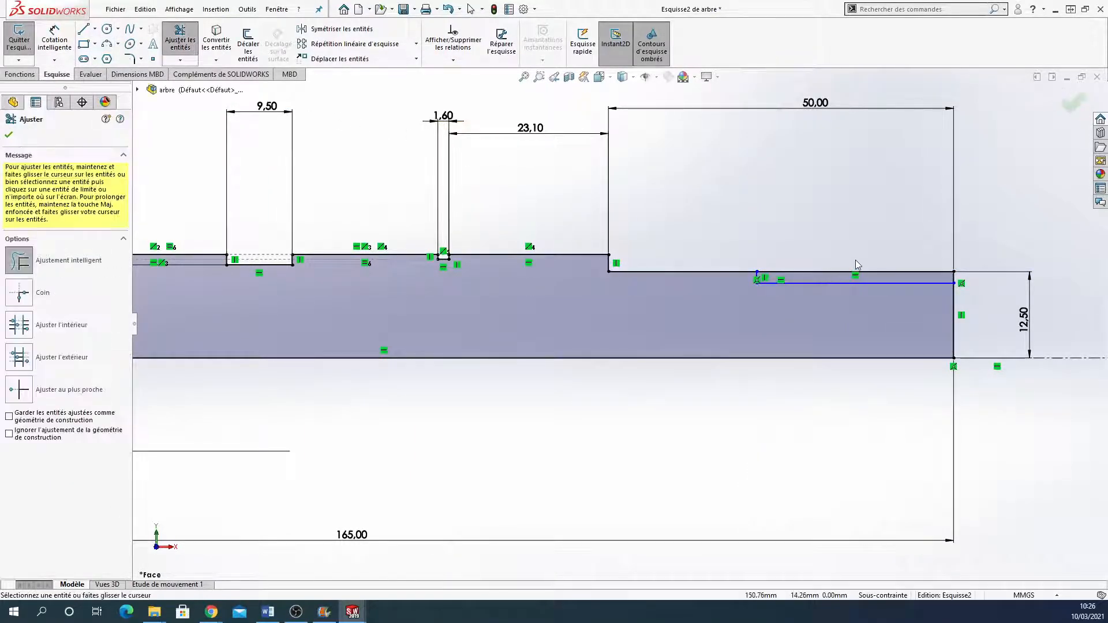
drag(854, 265, 855, 281)
drag(986, 263, 954, 278)
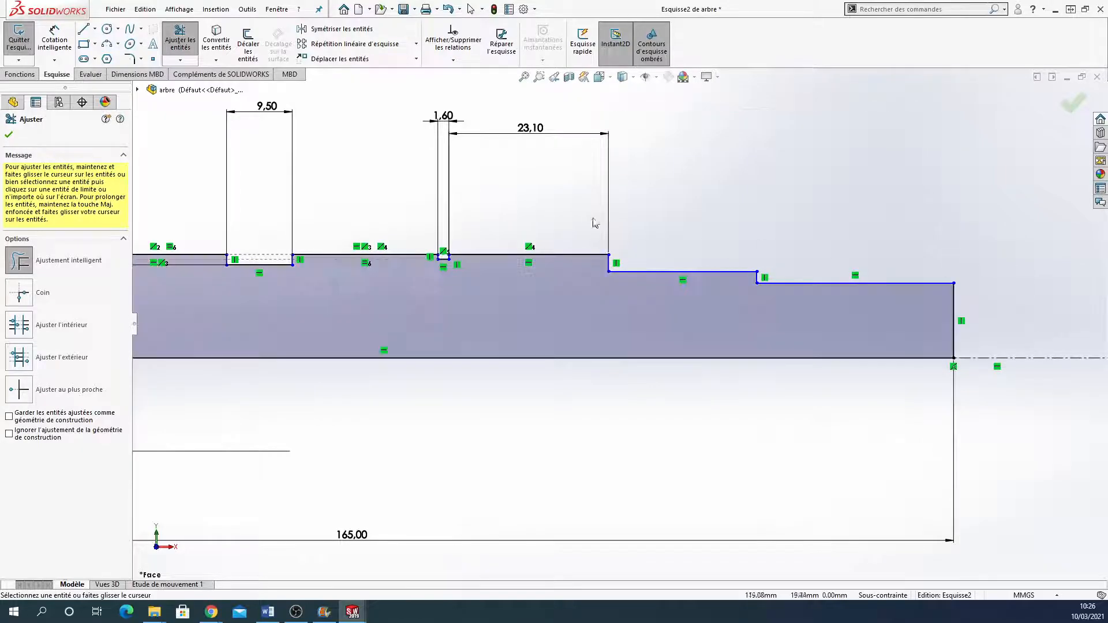
Dimension the stepped end section's diameter about the centerline and set it to 24 mm
click(59, 38)
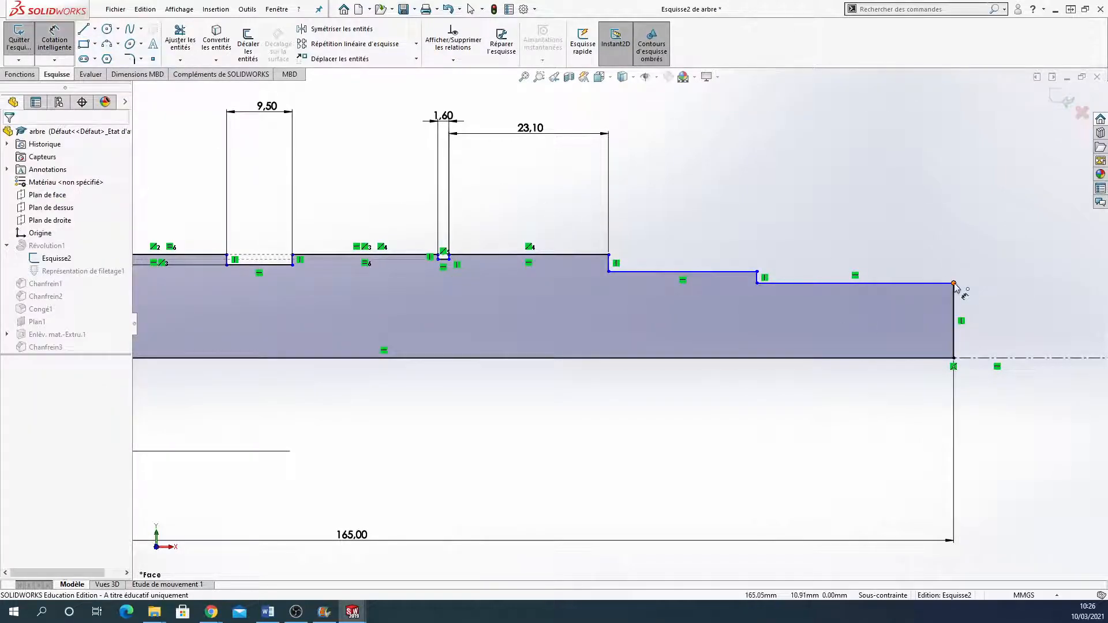
click(955, 283)
click(1047, 376)
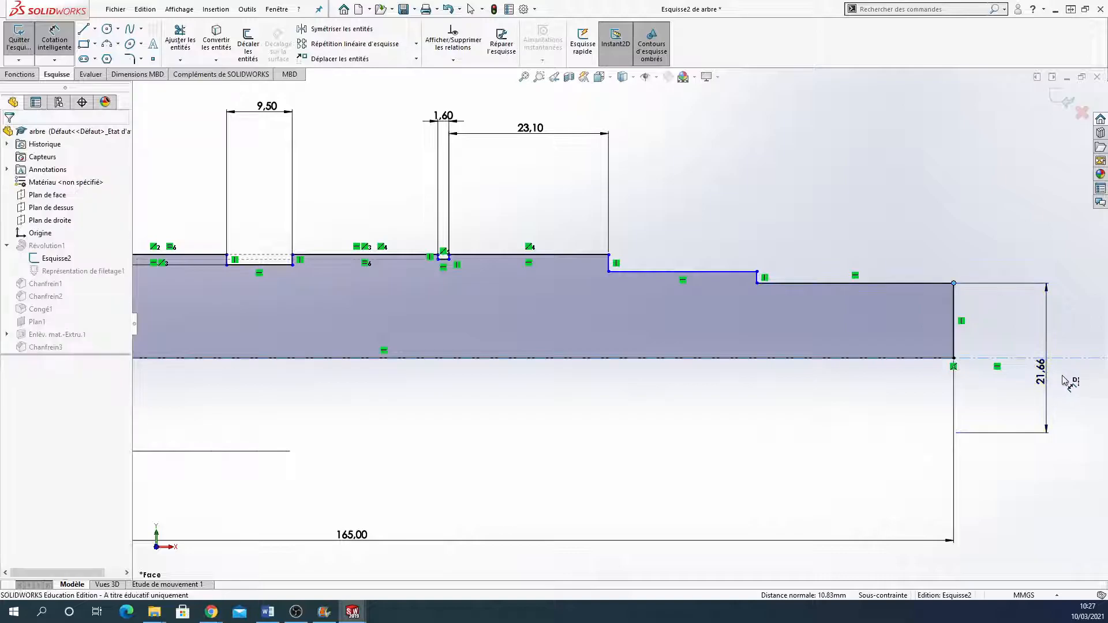
text(20)
key(Return)
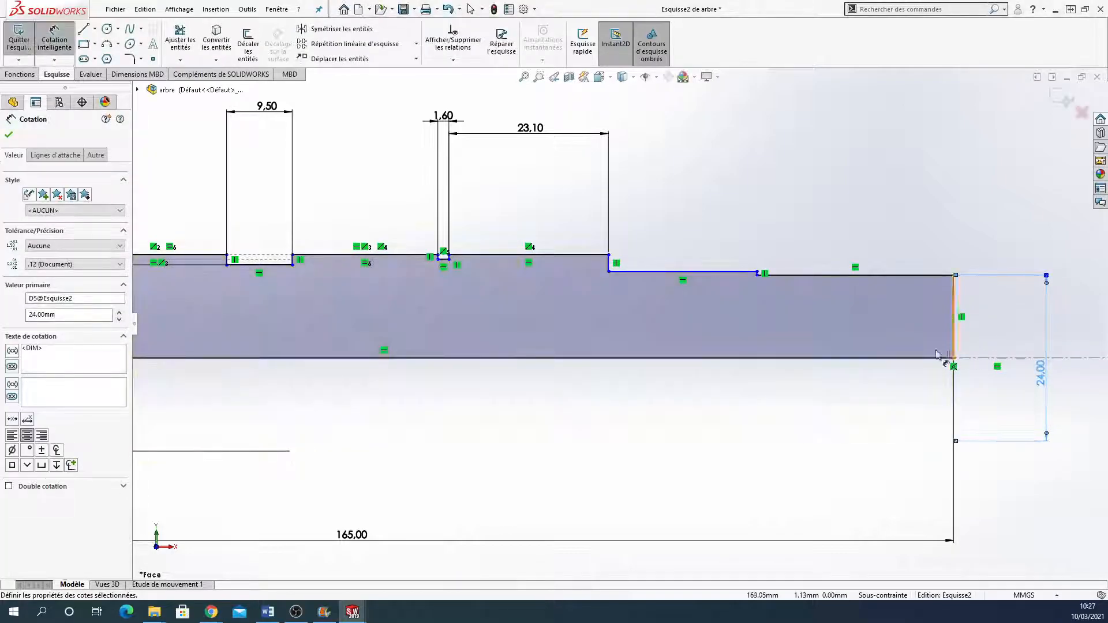
Dimension the diameter of the section just before the stepped end as 25 mm, beside the 24 mm dimension
click(749, 273)
click(980, 359)
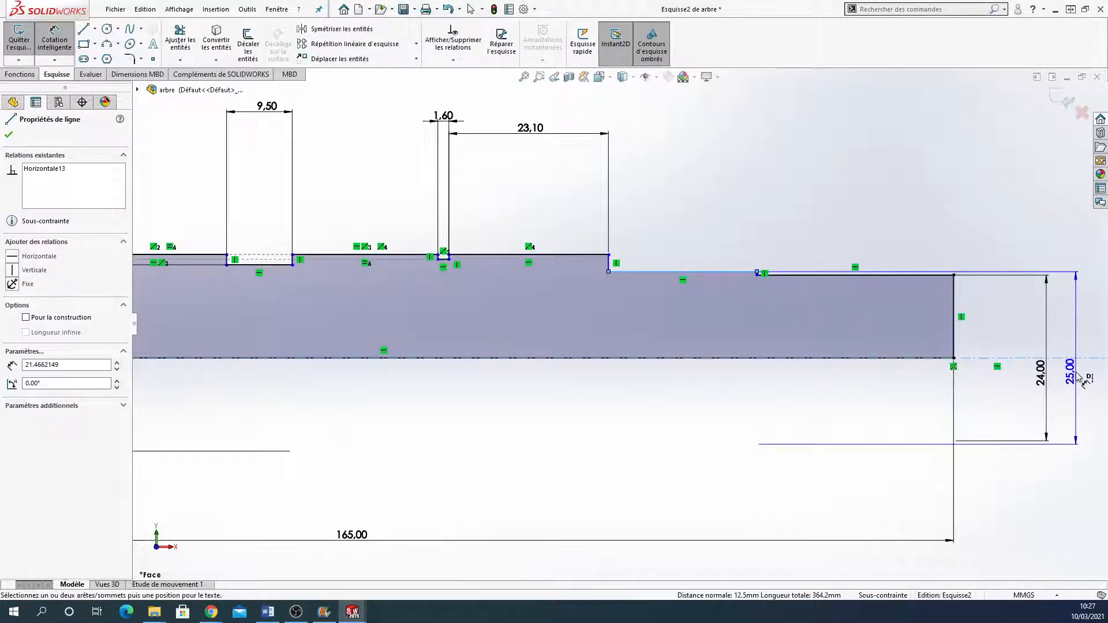
click(1079, 371)
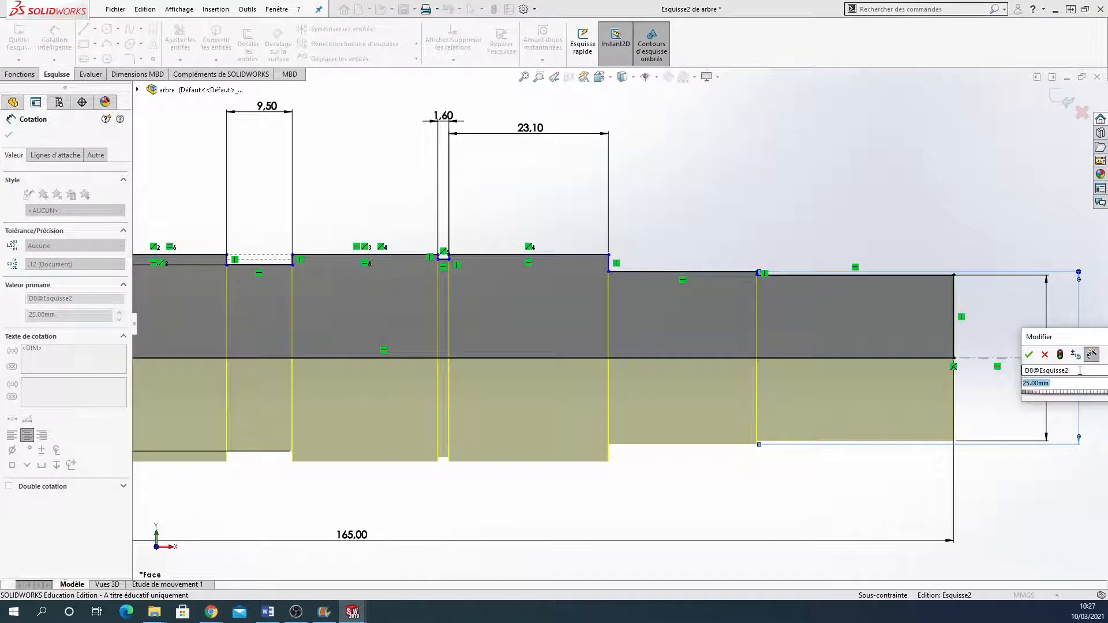
key(Return)
scroll(826, 281, up, 2)
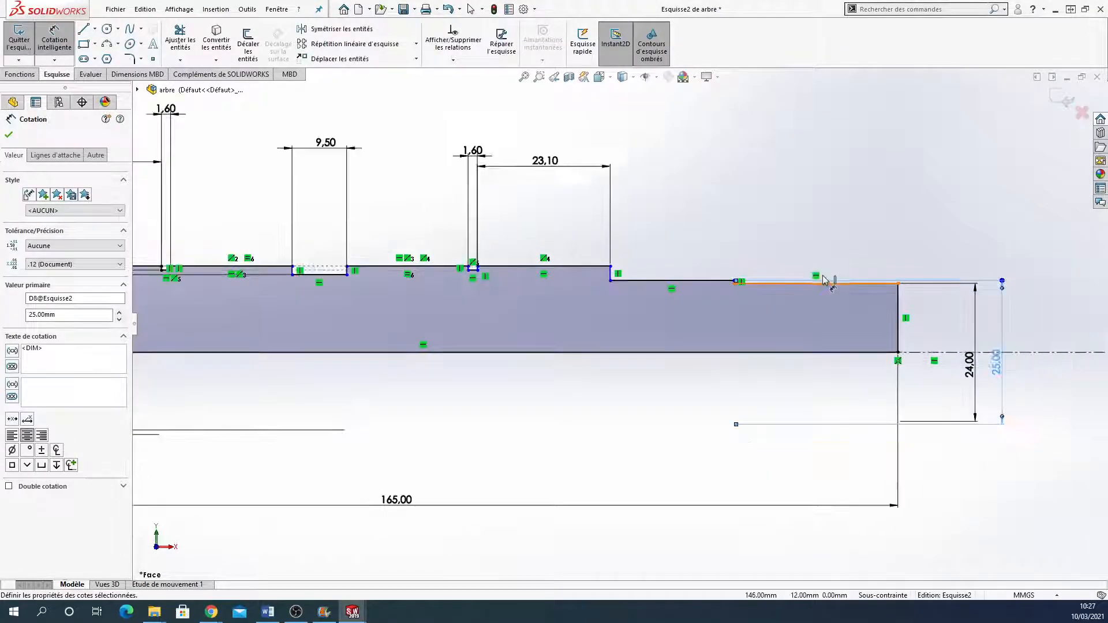
scroll(785, 274, down, 1)
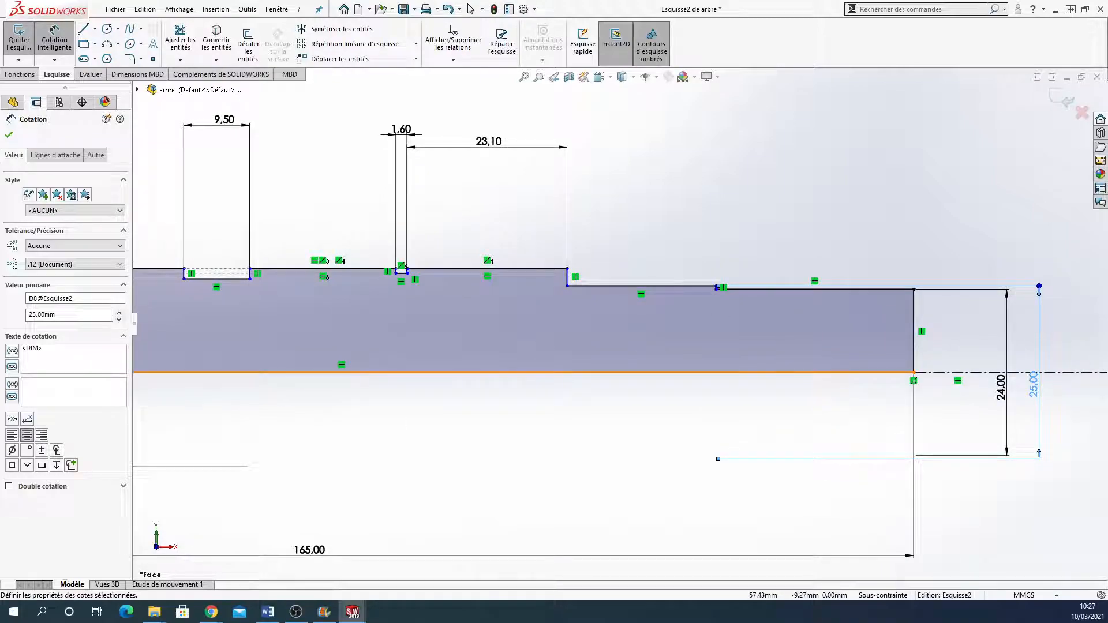
Switch to the Word document, find the shaft's overall drawing to check its lengths, and return to SolidWorks
click(267, 612)
scroll(563, 301, down, 13)
scroll(563, 309, down, 20)
scroll(618, 316, down, 20)
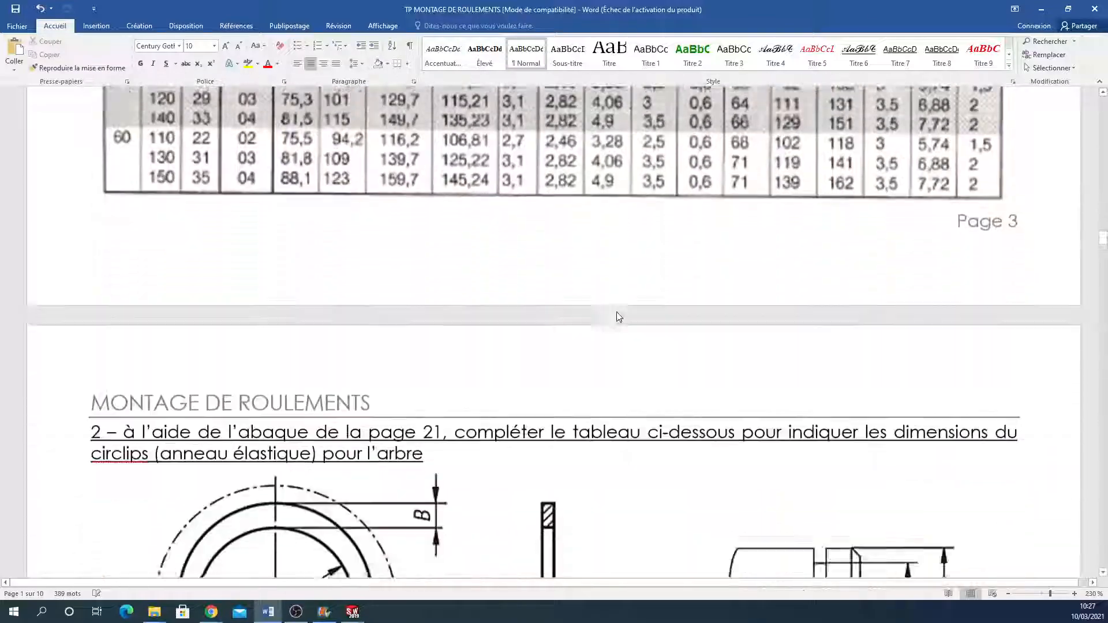
scroll(635, 306, down, 20)
scroll(683, 314, down, 10)
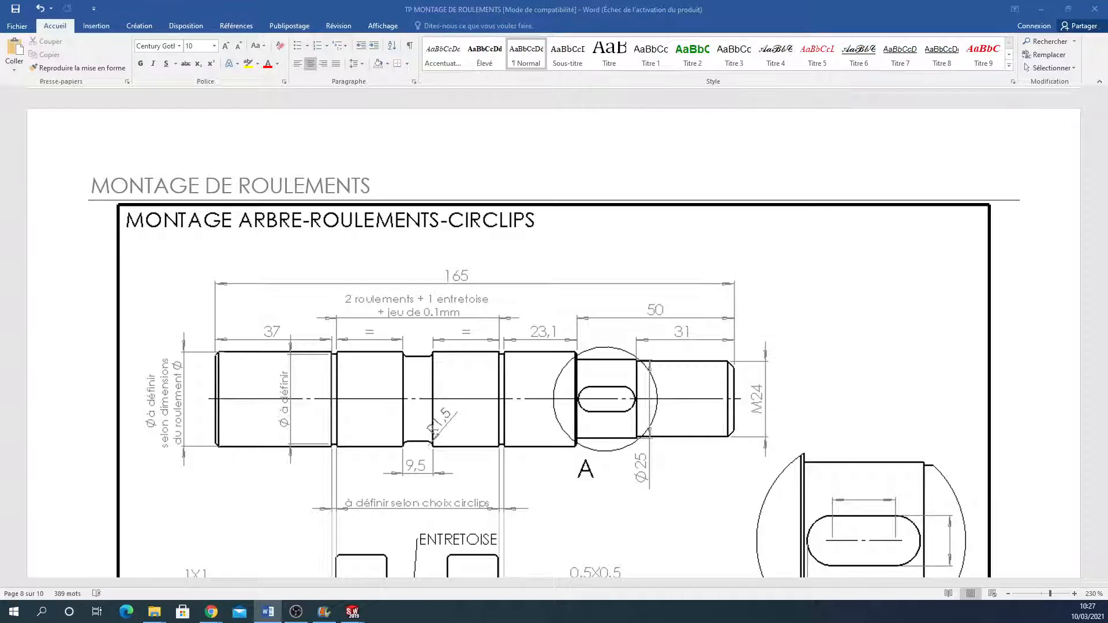
key(alt+Tab)
Dimension the length of the stepped end section above the profile and set it to 31 mm
click(821, 289)
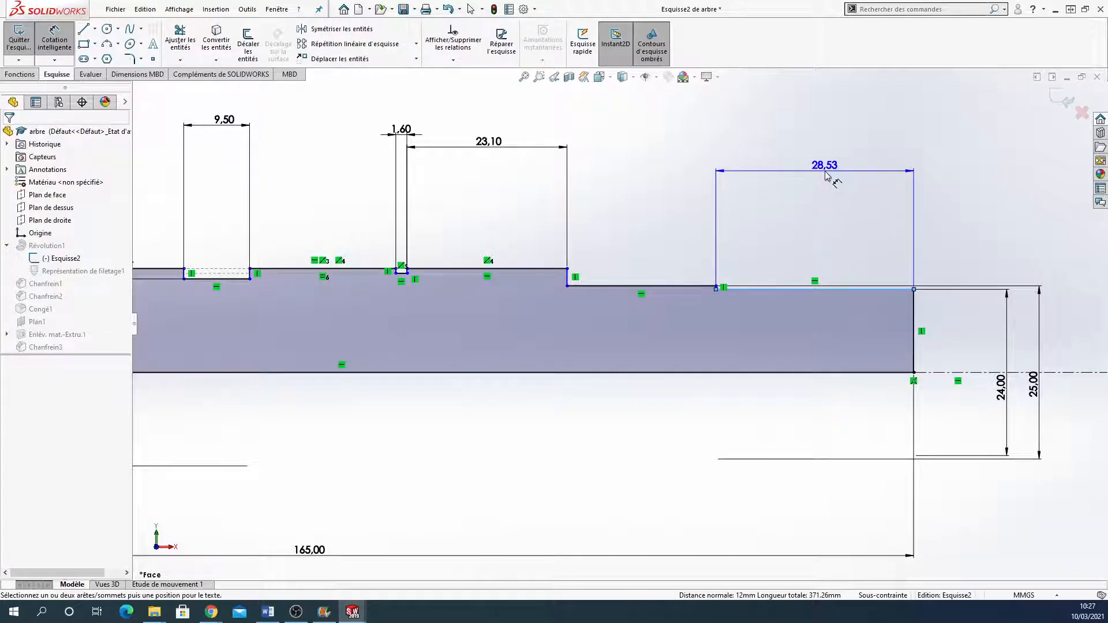
click(834, 176)
text(31)
key(Return)
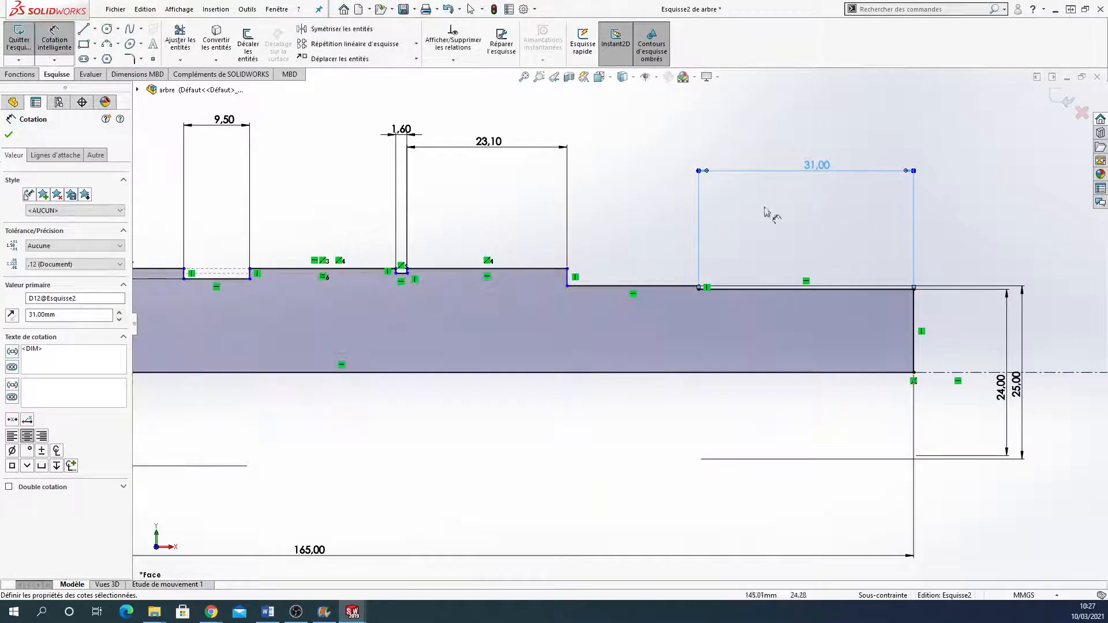
scroll(629, 318, up, 2)
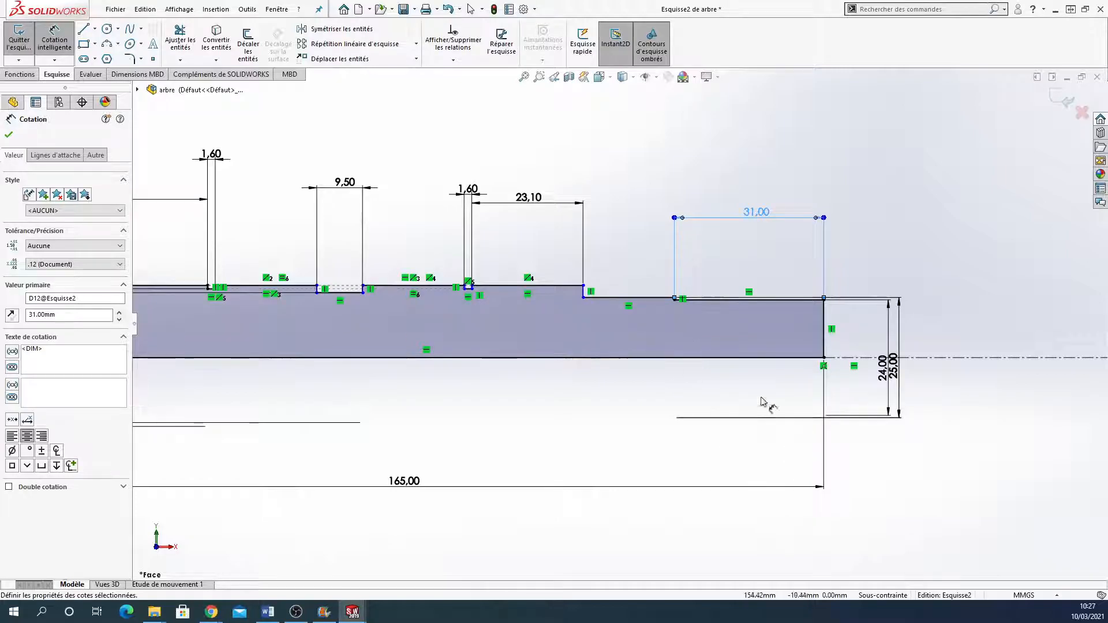
scroll(635, 404, up, 2)
key(Escape)
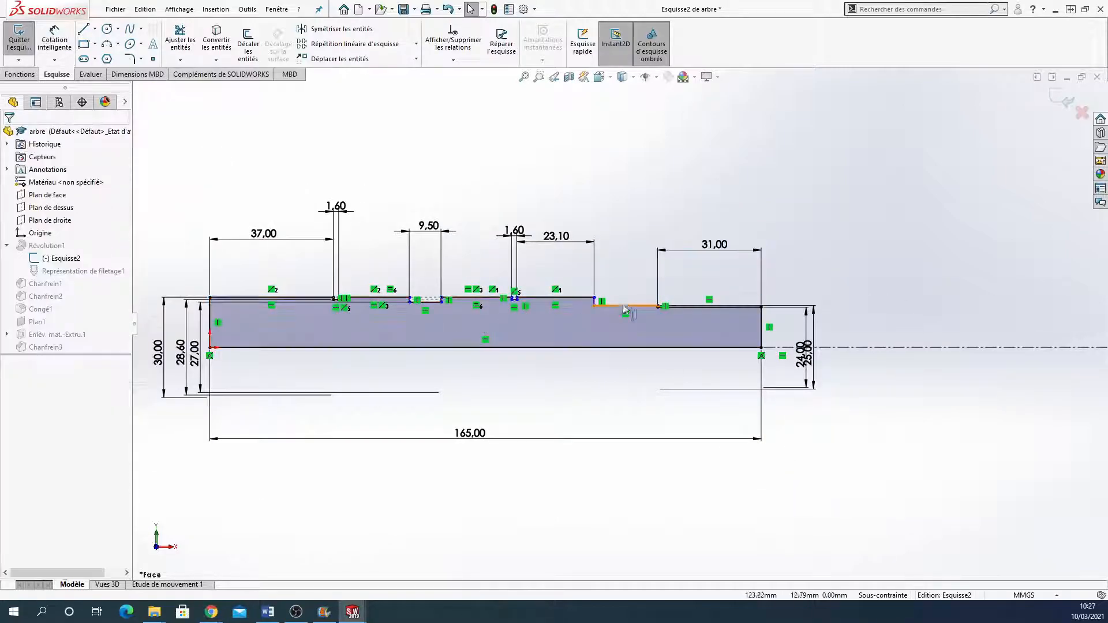
Try a 50.1 mm dimension from the first groove's inner edge to the second groove's far edge, and delete it
scroll(622, 306, down, 3)
scroll(641, 341, up, 5)
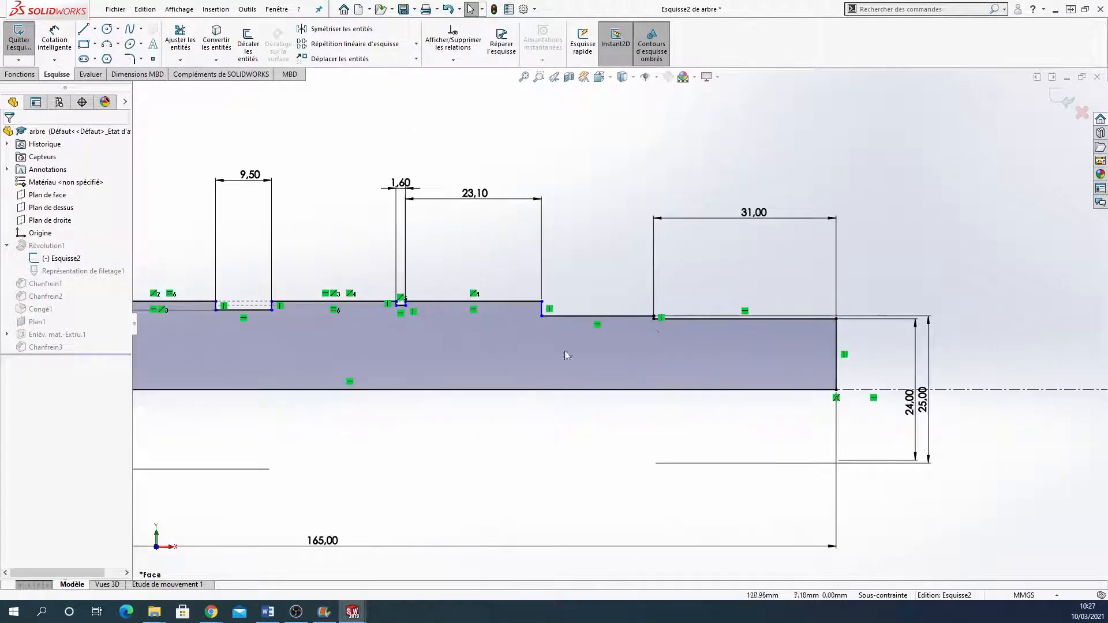
scroll(583, 311, down, 5)
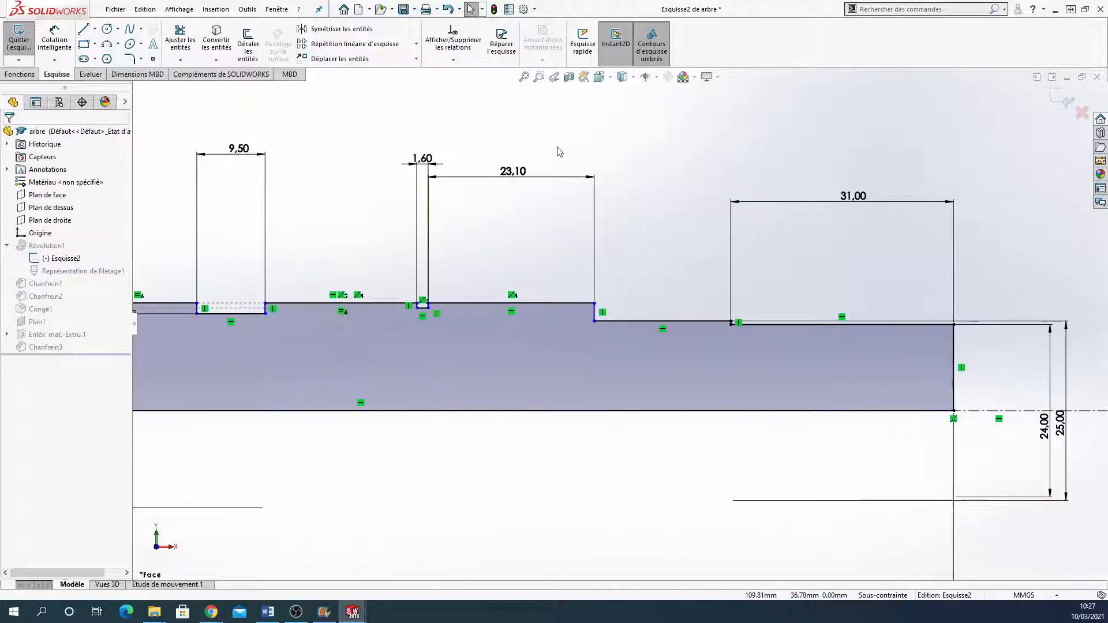
scroll(617, 323, up, 2)
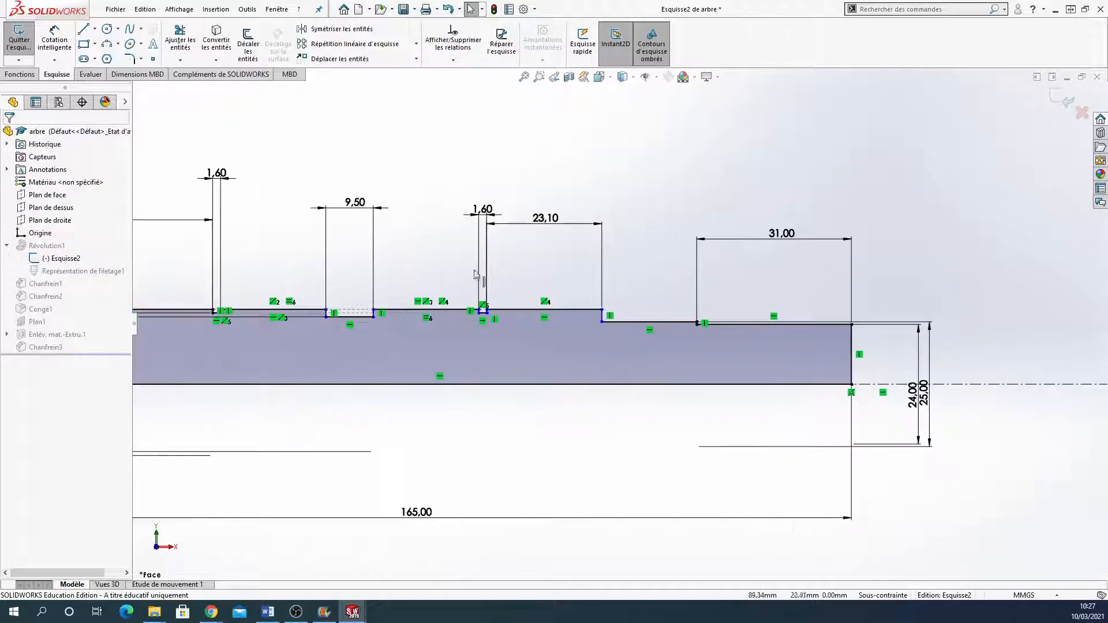
click(54, 38)
scroll(309, 318, down, 3)
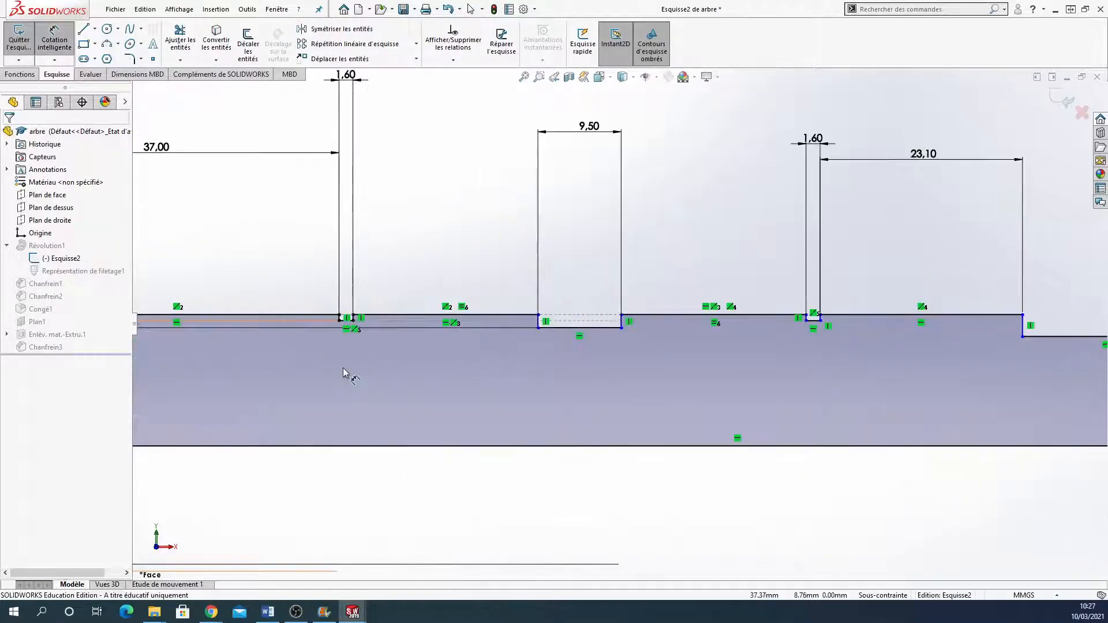
click(354, 317)
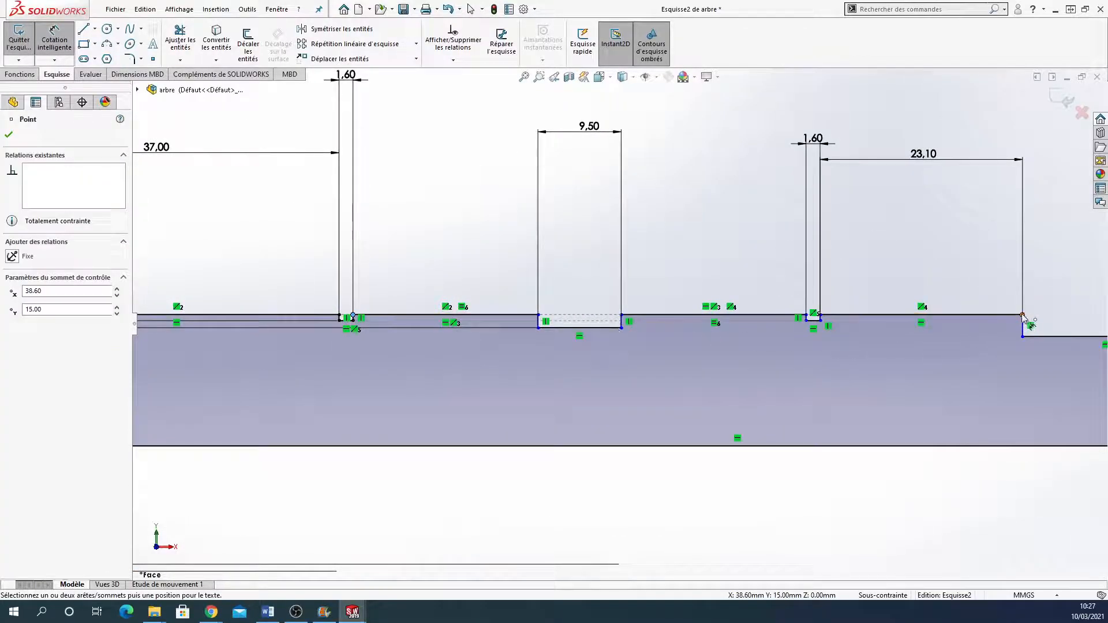
click(820, 317)
scroll(598, 161, up, 2)
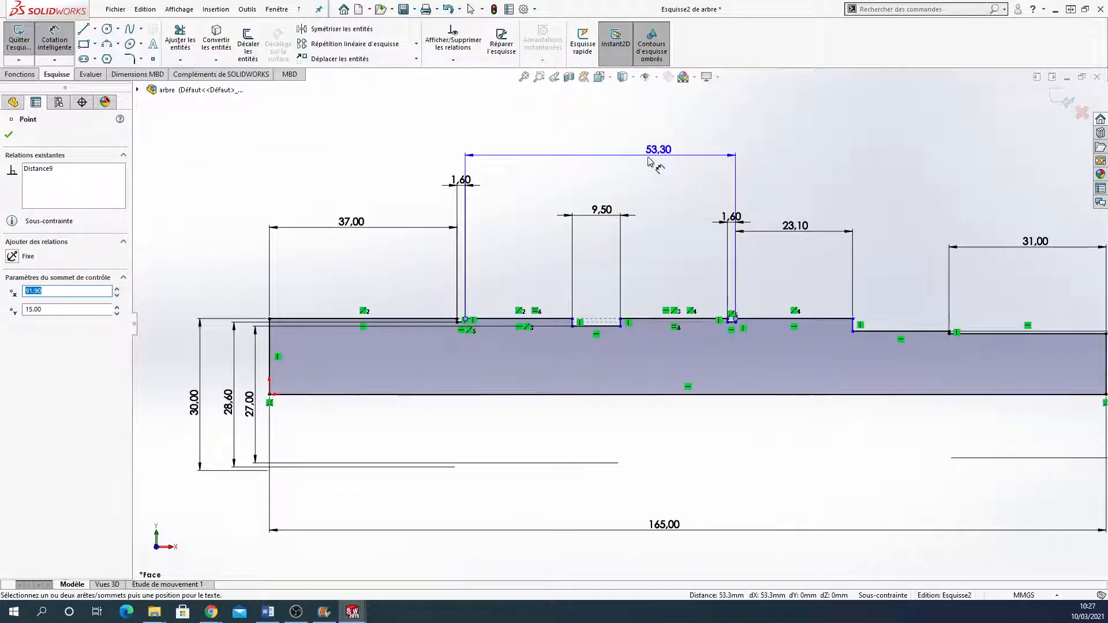
click(597, 157)
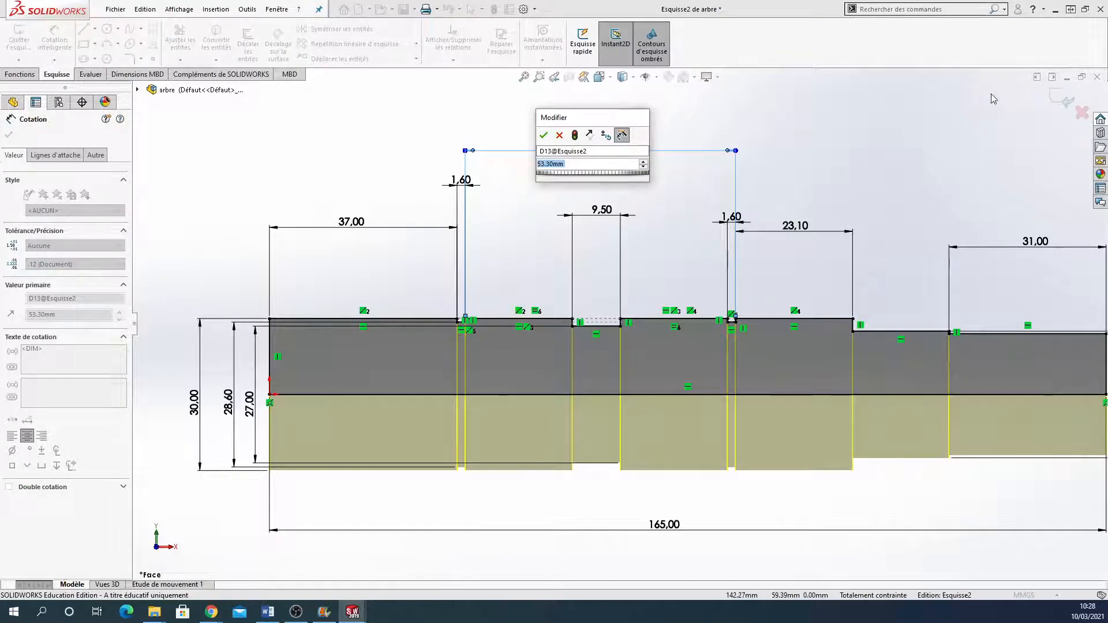
text(50.1)
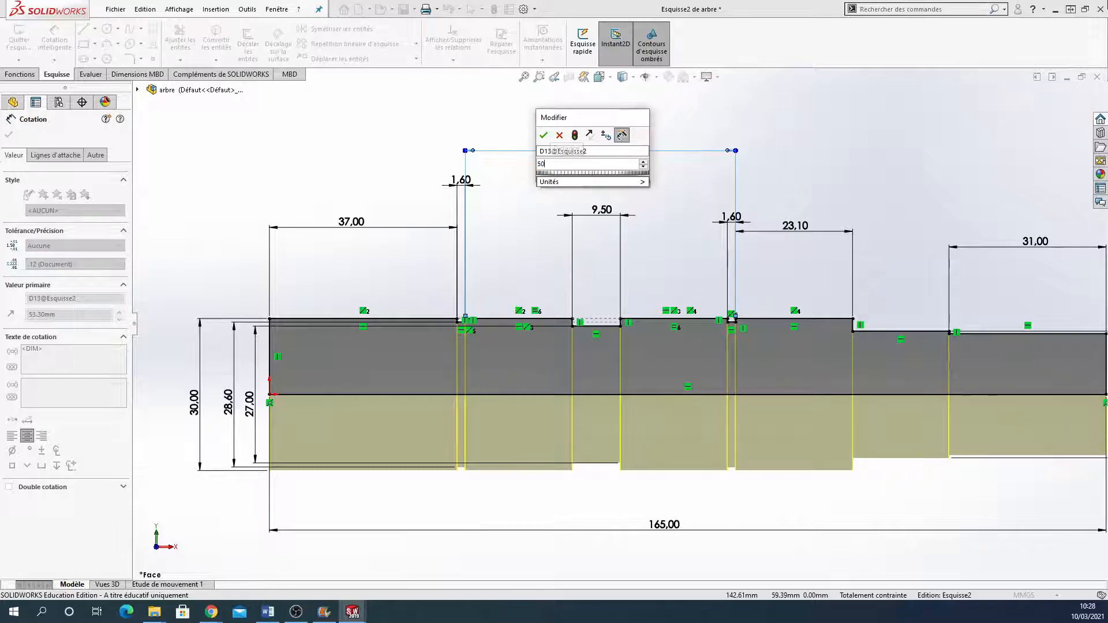
key(Return)
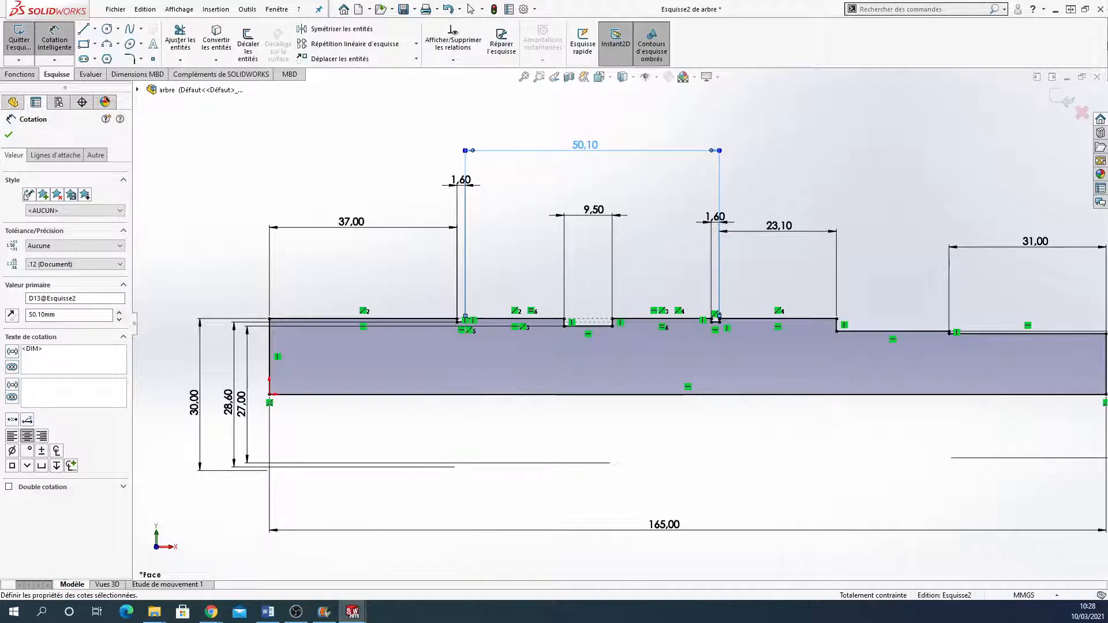
key(Escape)
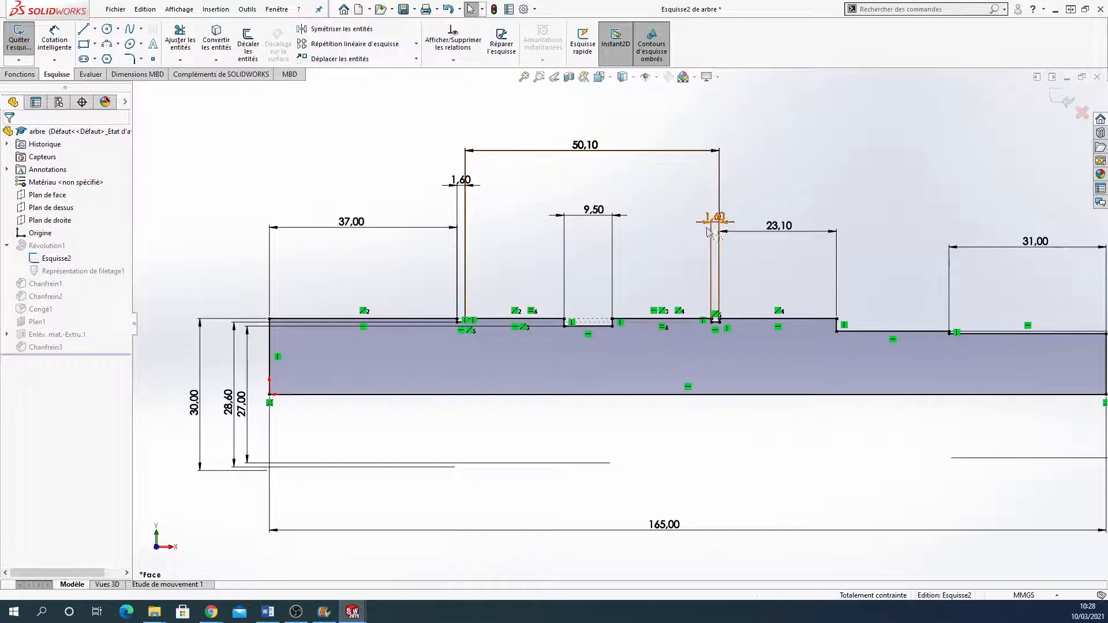
click(683, 151)
key(Delete)
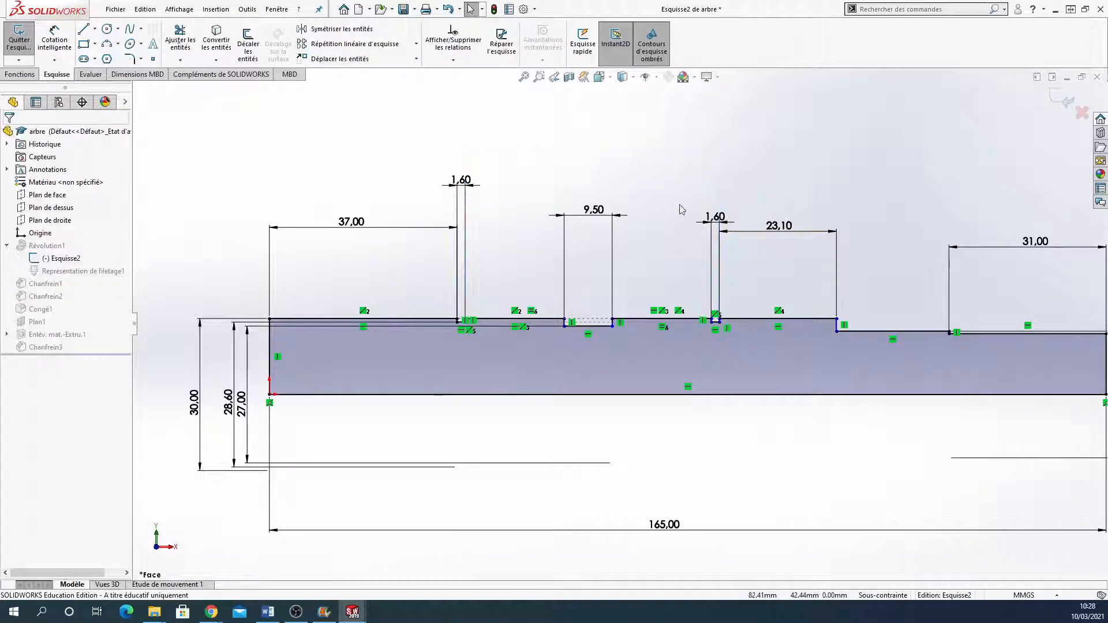
Dimension the distance between the facing edges of the two 1.6 mm grooves as 50.1 mm, above the profile
click(49, 36)
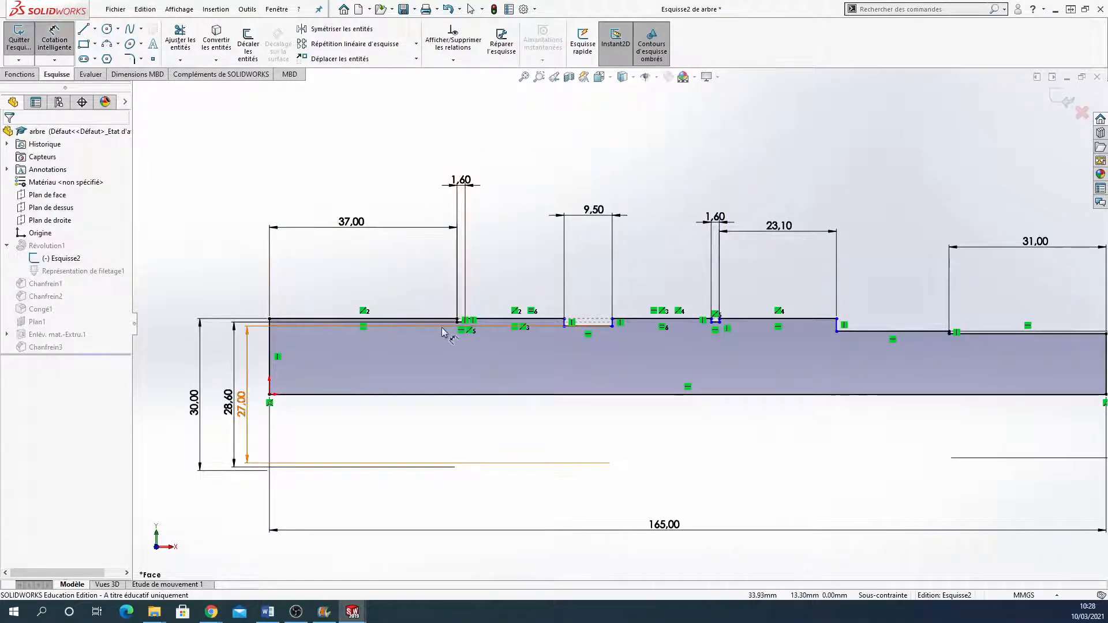
scroll(464, 330, down, 10)
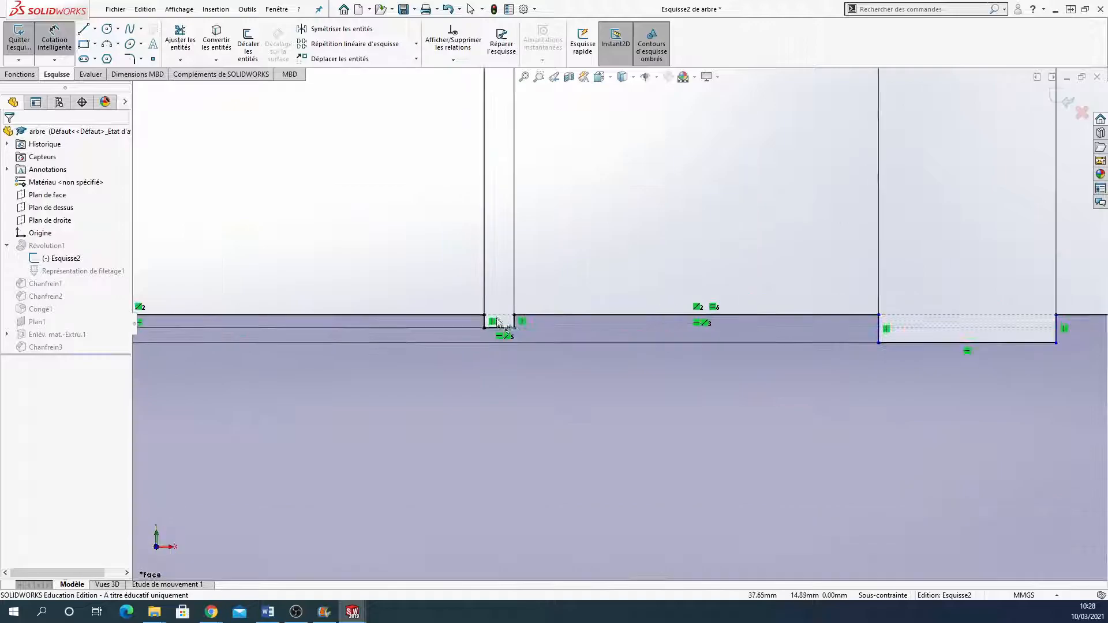
click(515, 316)
scroll(517, 320, up, 5)
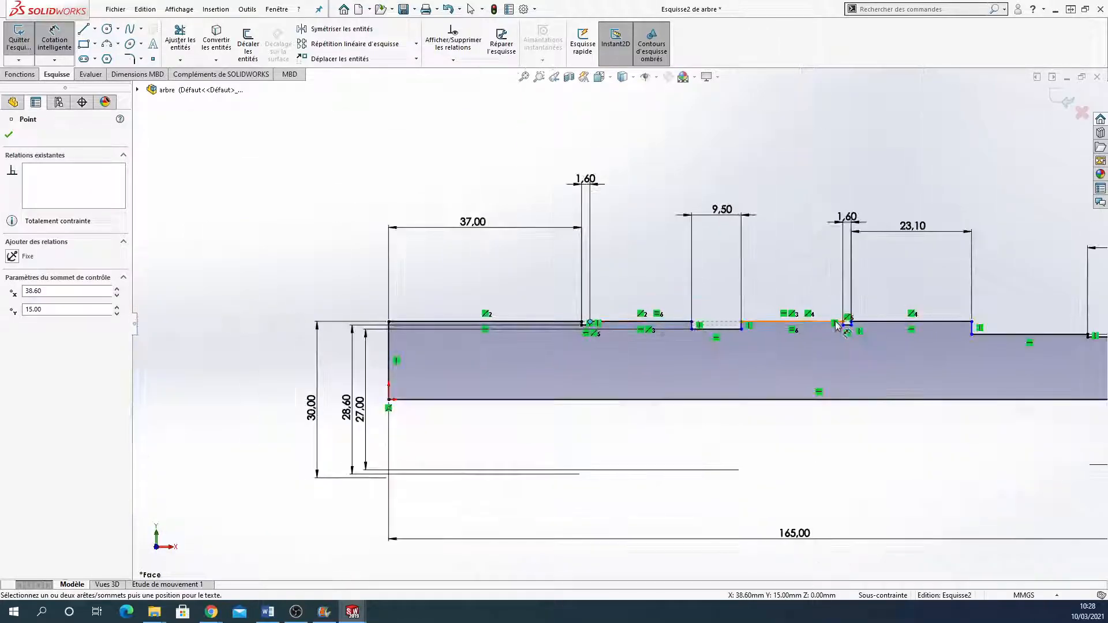
scroll(785, 333, down, 5)
click(780, 330)
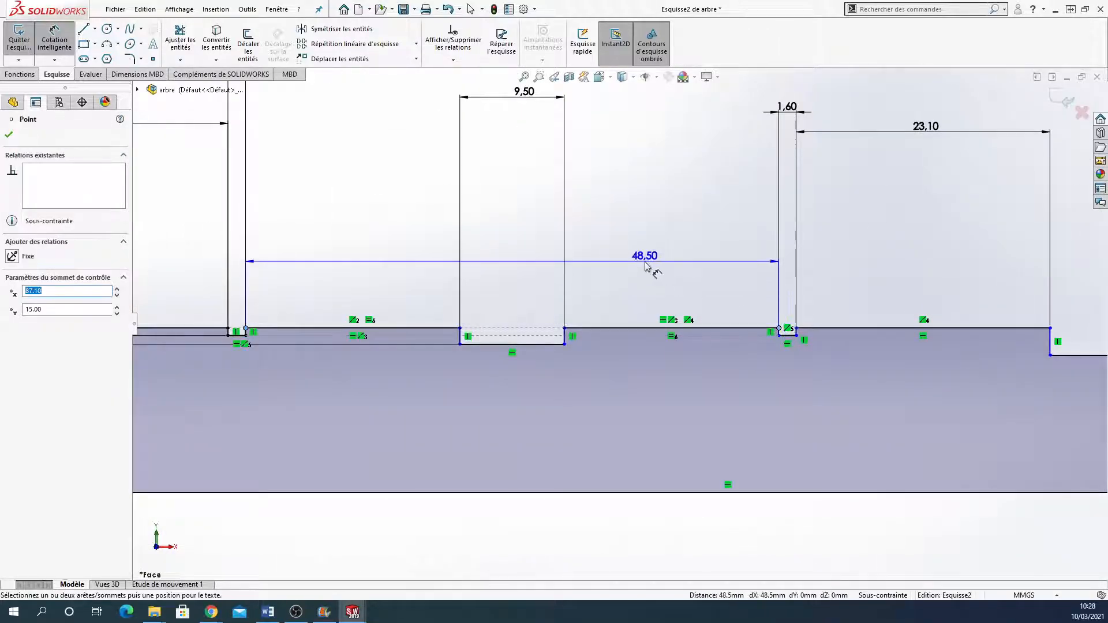
scroll(612, 300, up, 4)
click(581, 169)
text(50.1)
key(Return)
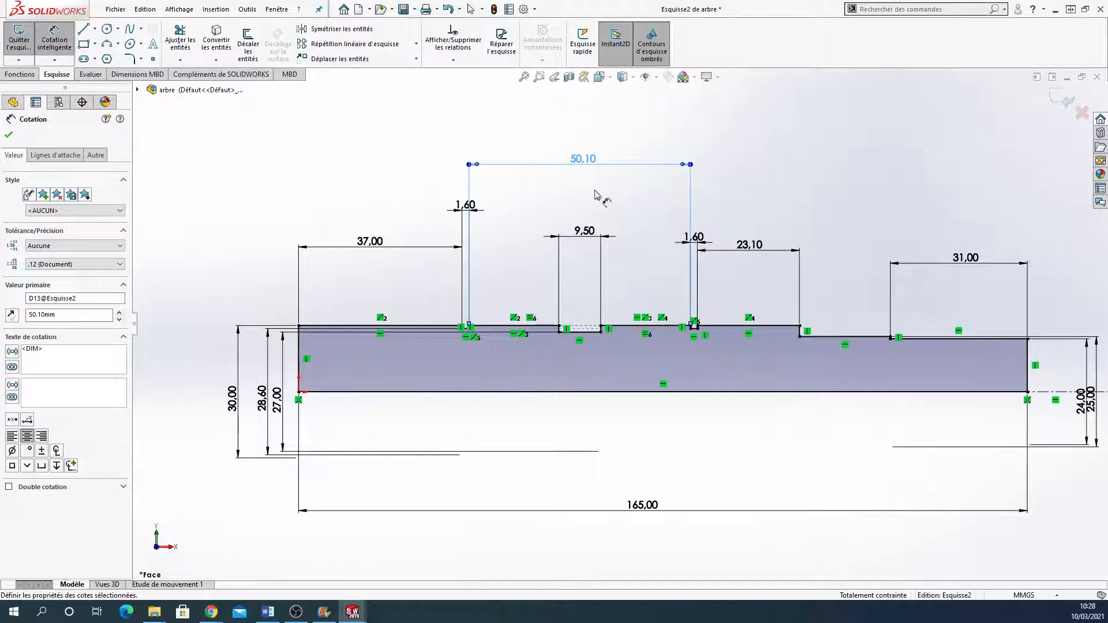
Exit the profile sketch and delete the failed chamfer Chanfrein3
click(1061, 99)
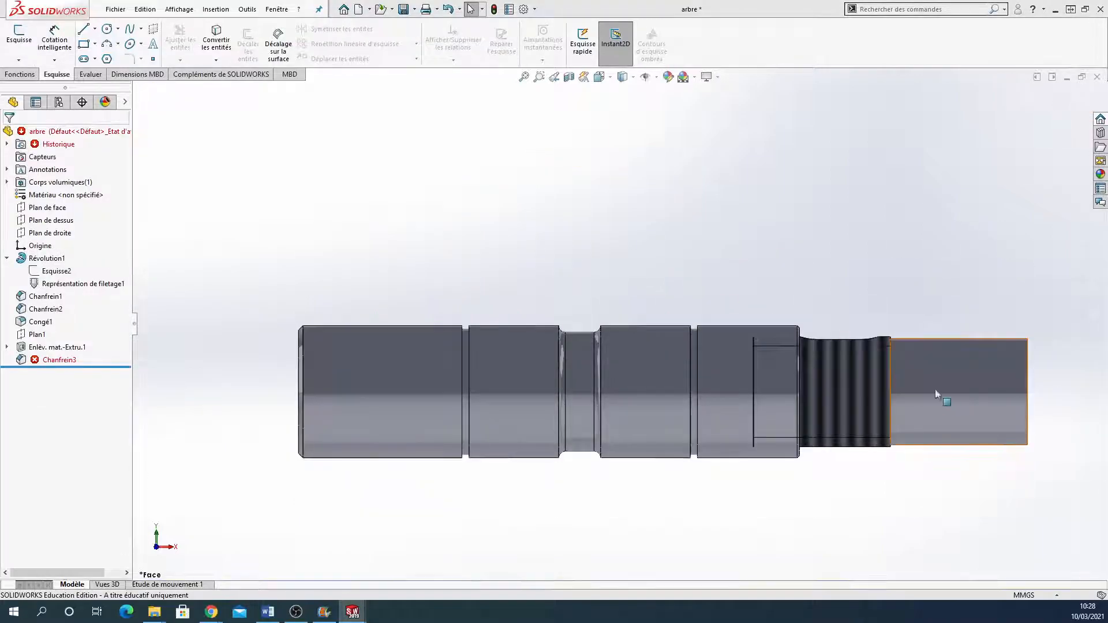
click(42, 360)
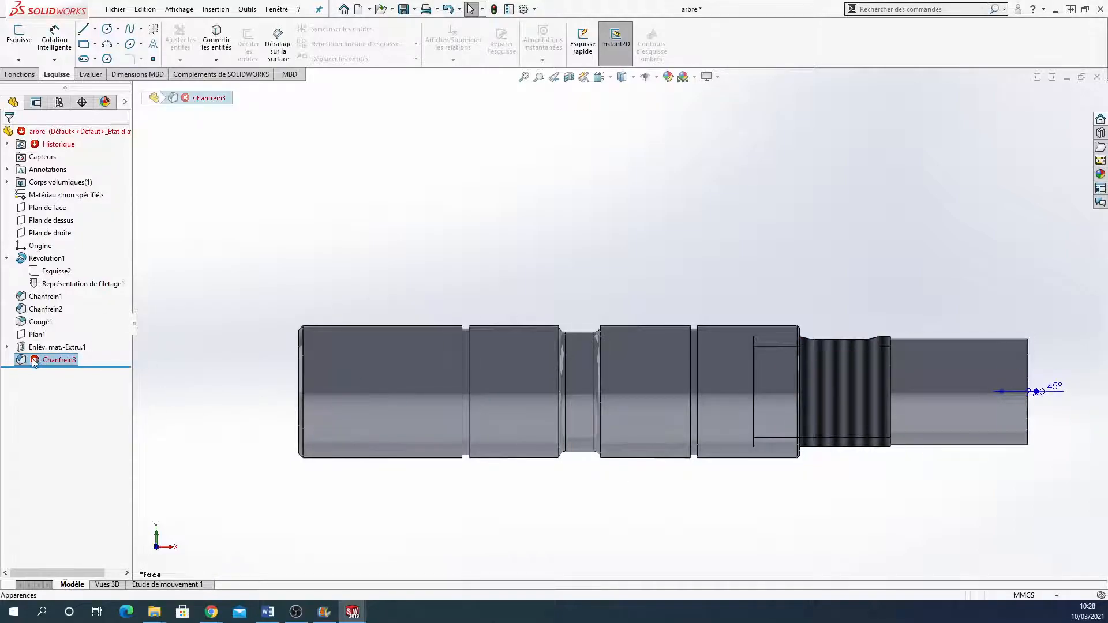
right_click(51, 359)
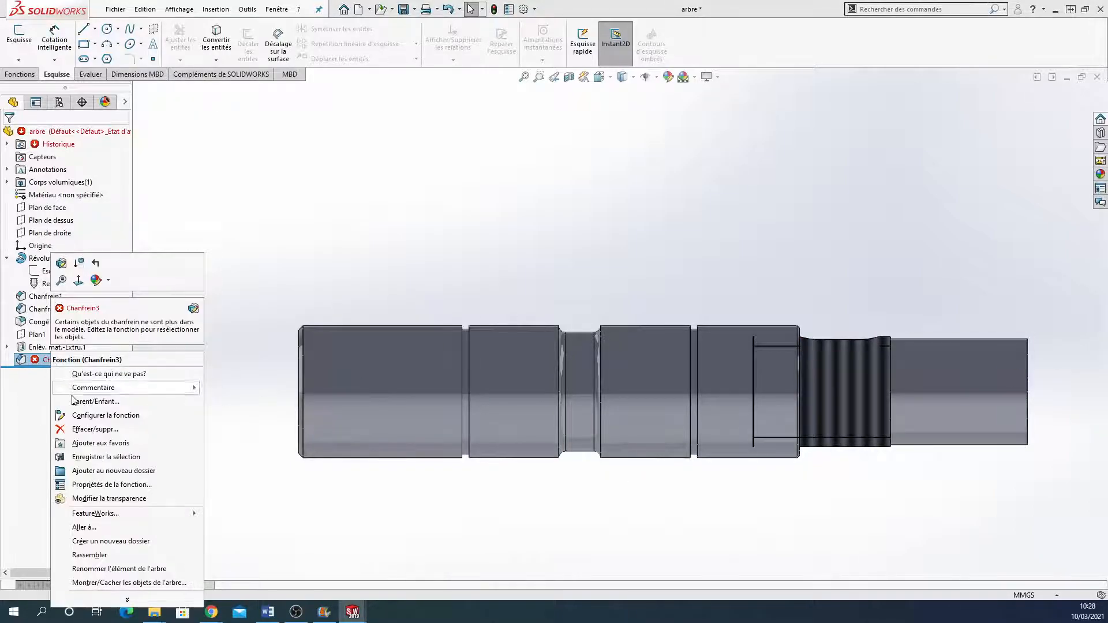
click(78, 429)
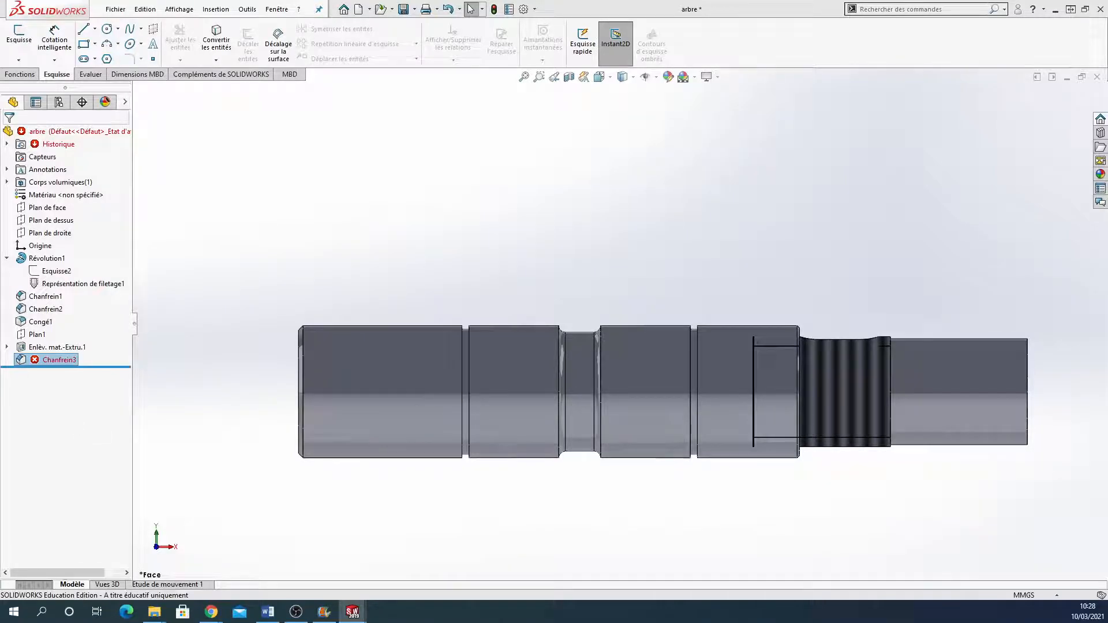
Delete the cosmetic thread from the keyway section of the shaft
scroll(784, 317, up, 3)
middle_drag(784, 318, 688, 344)
scroll(799, 378, down, 3)
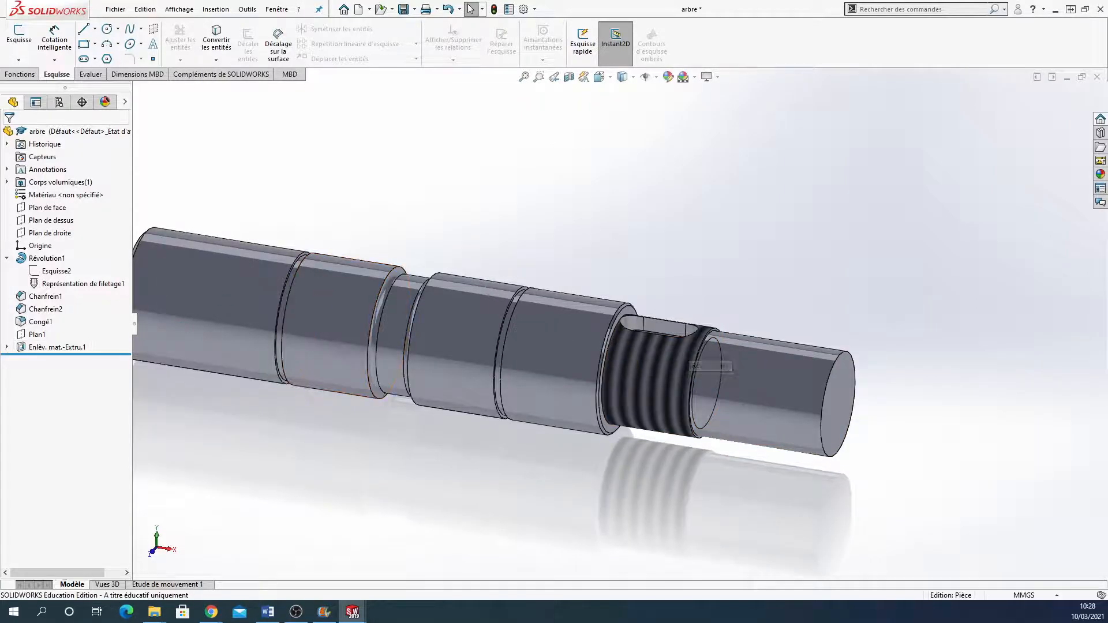
click(62, 284)
right_click(60, 282)
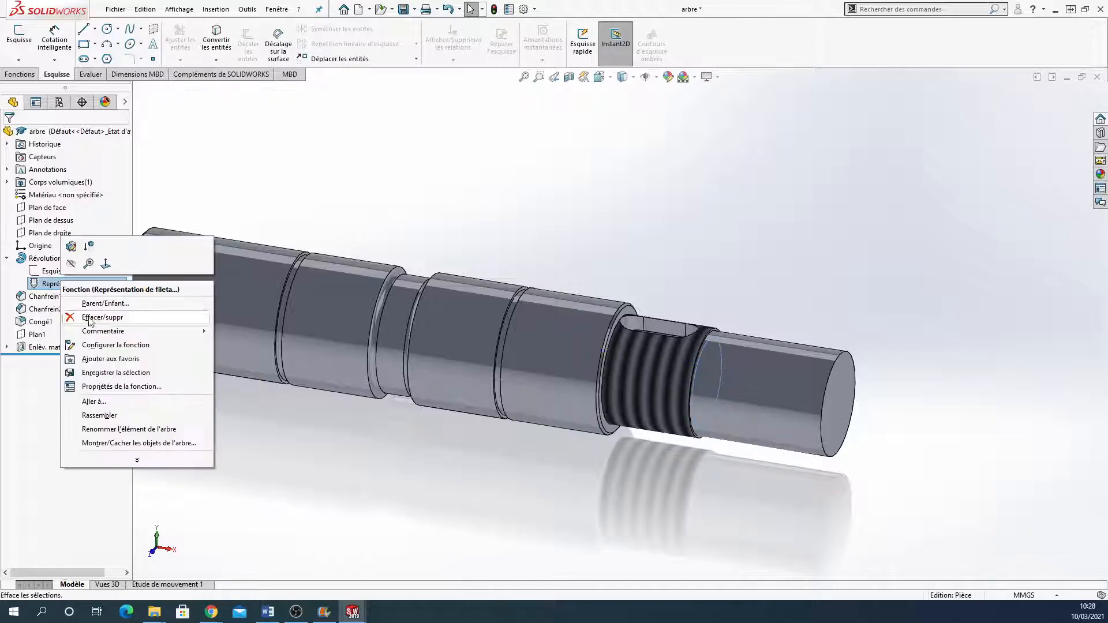
click(89, 319)
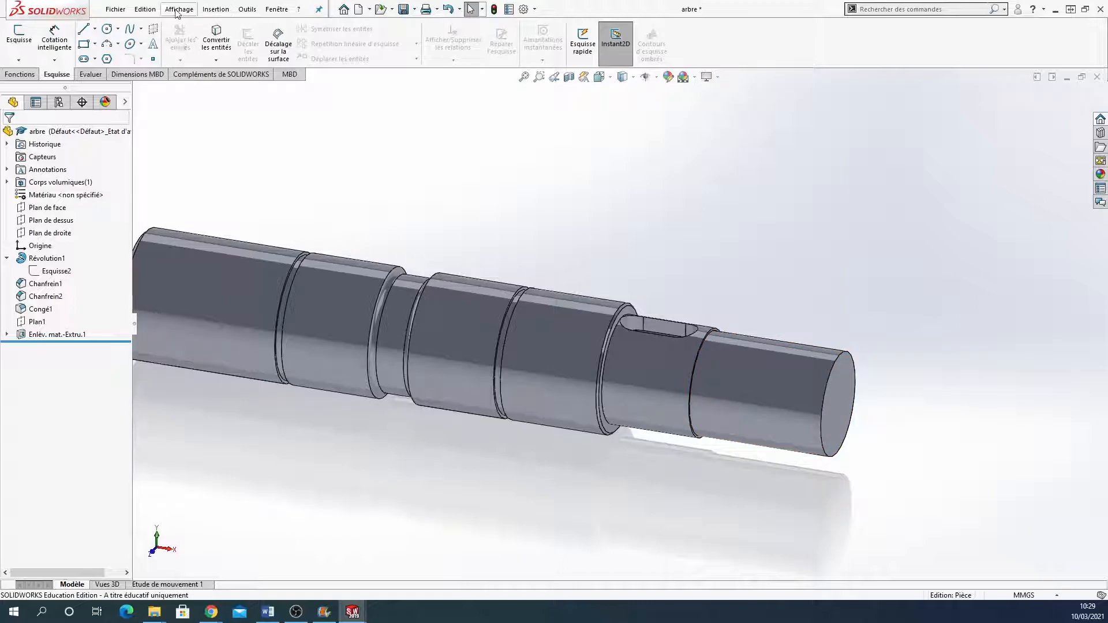
Add an ISO M24 machine-thread cosmetic thread to the shaft's free end edge, extending up to the next face
click(220, 11)
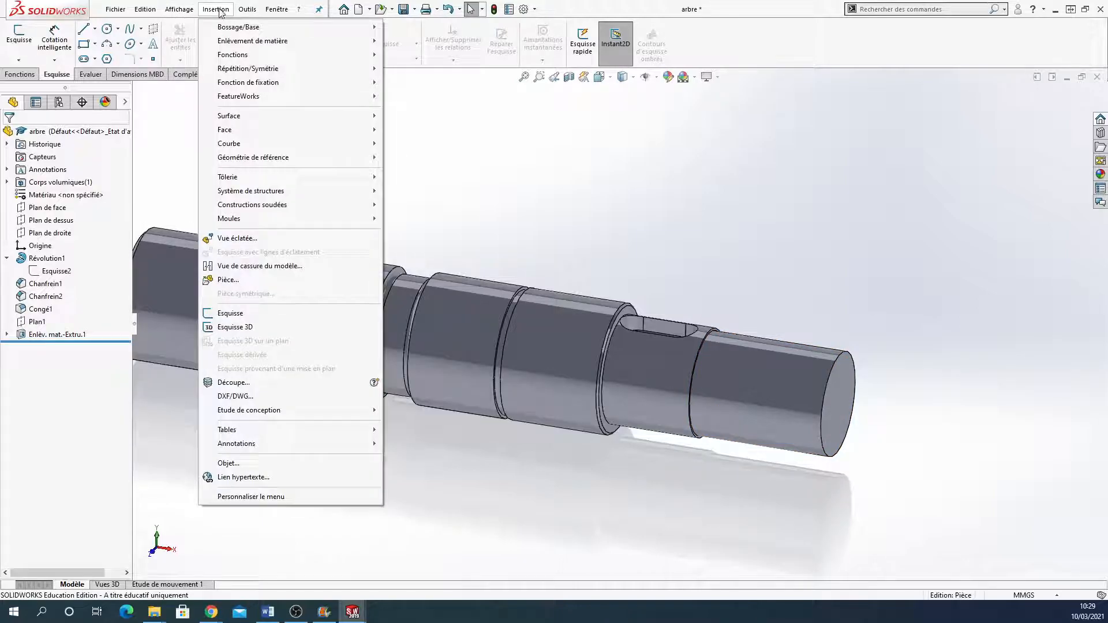
mouse_move(265, 444)
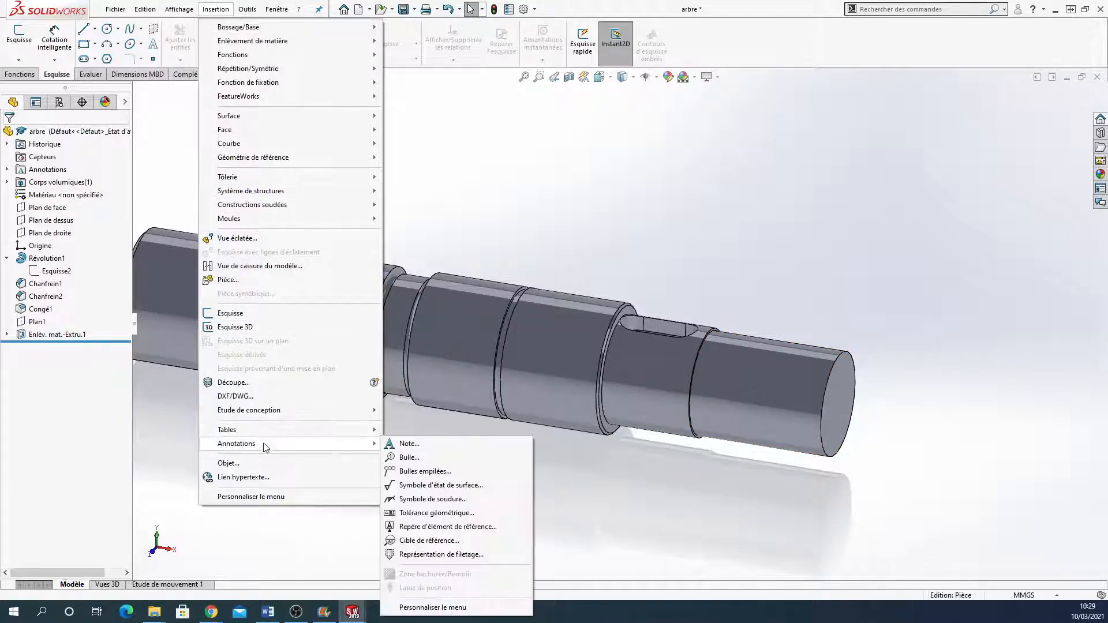
click(446, 555)
click(844, 356)
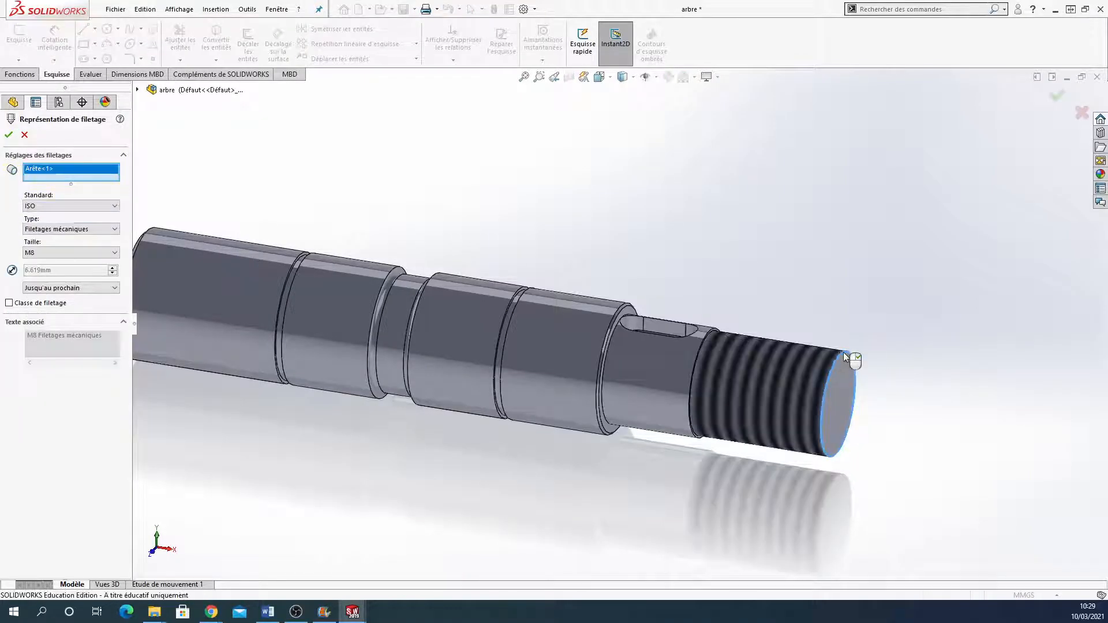
click(44, 254)
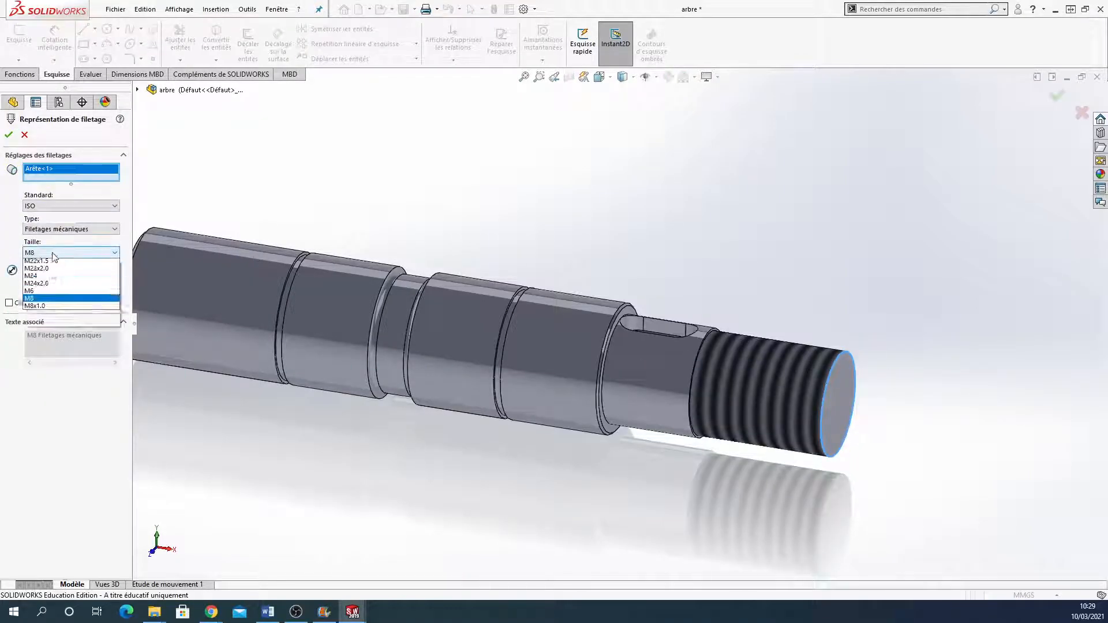
click(35, 406)
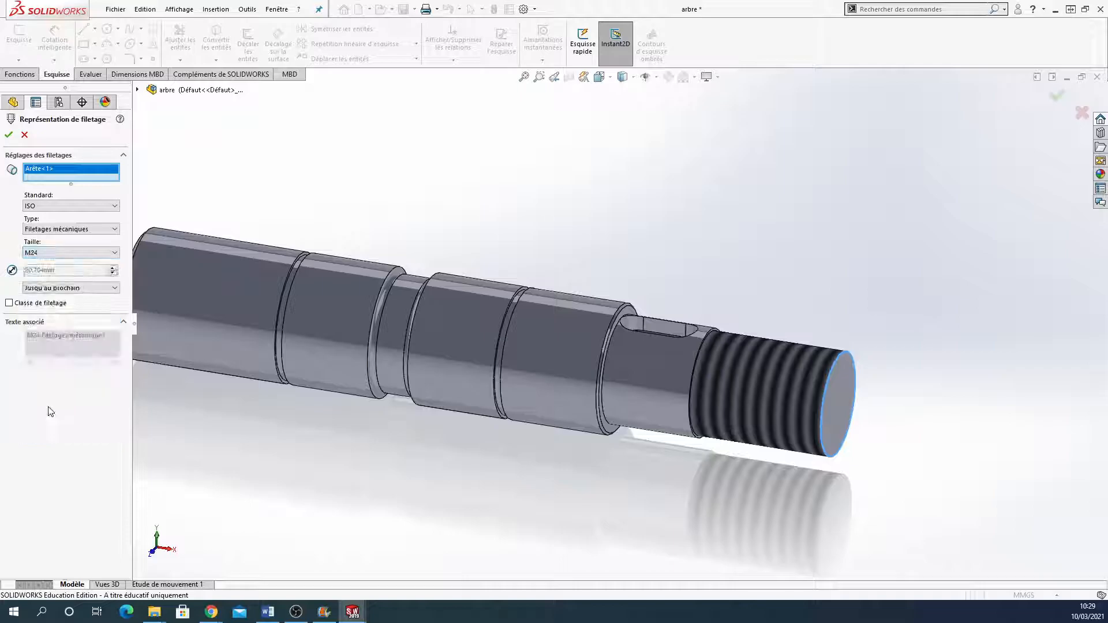
click(9, 135)
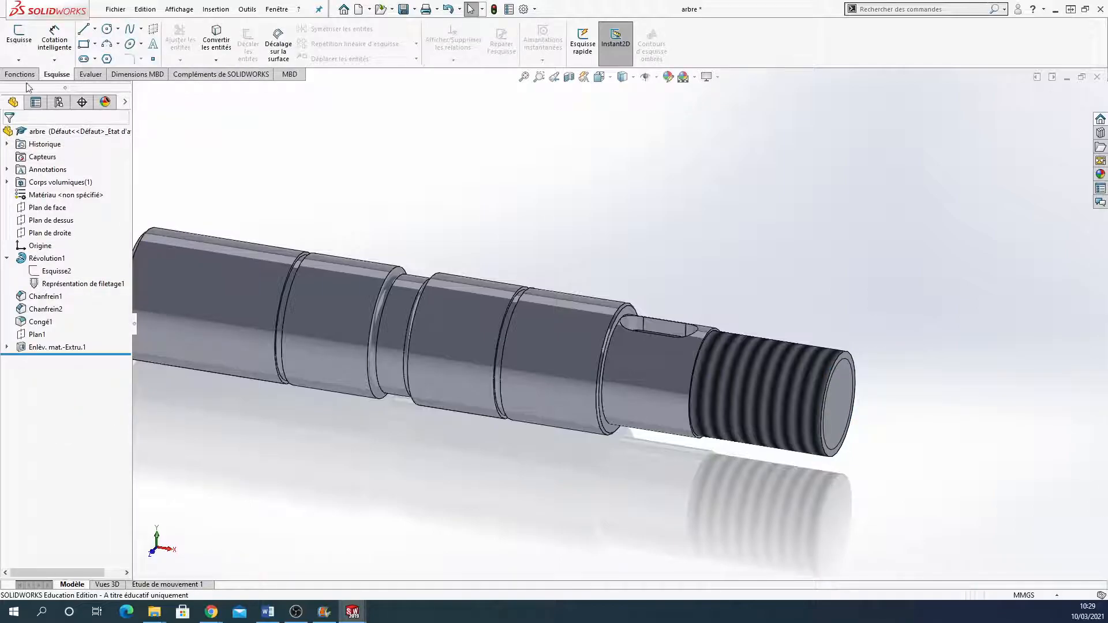
Chamfer the outer edge of the threaded end at 2 mm and 45°
click(20, 74)
click(414, 60)
click(430, 87)
click(847, 353)
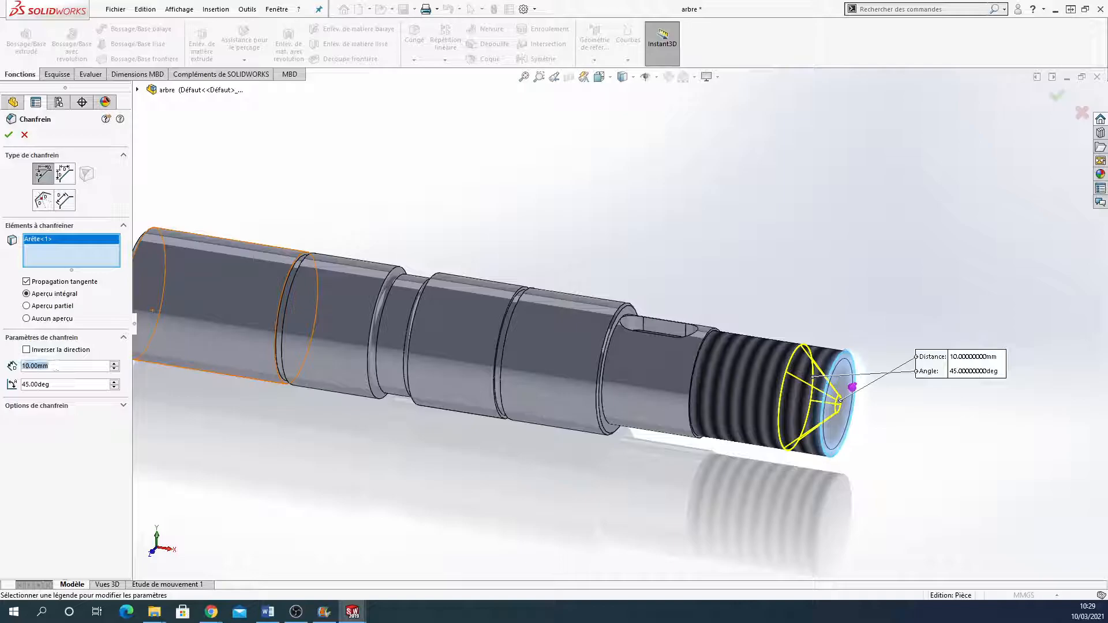
text(2)
key(Return)
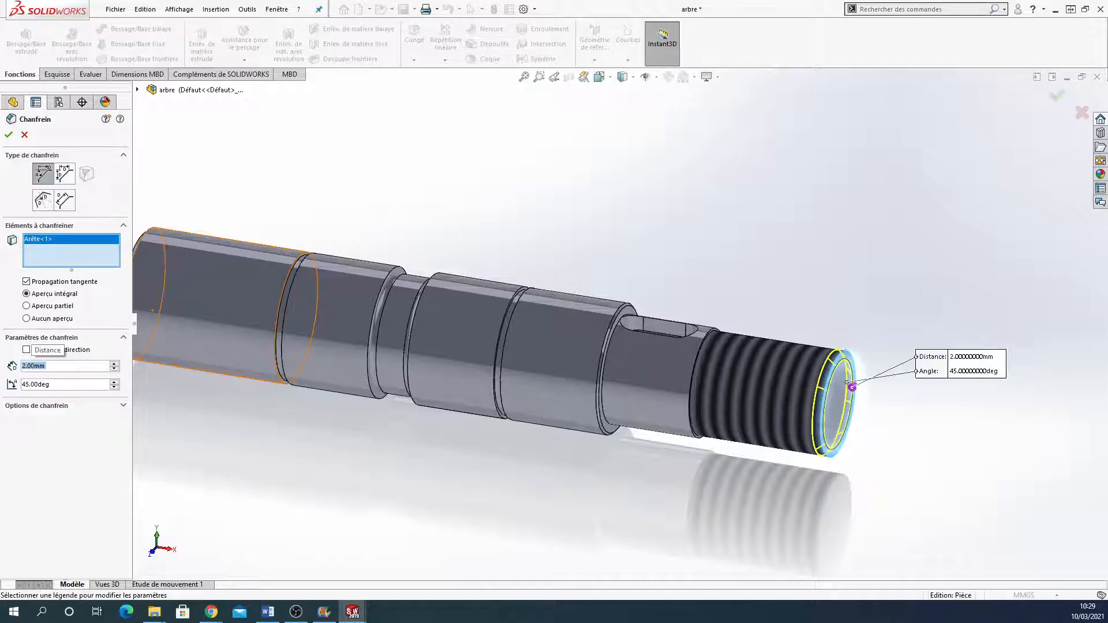
click(1059, 97)
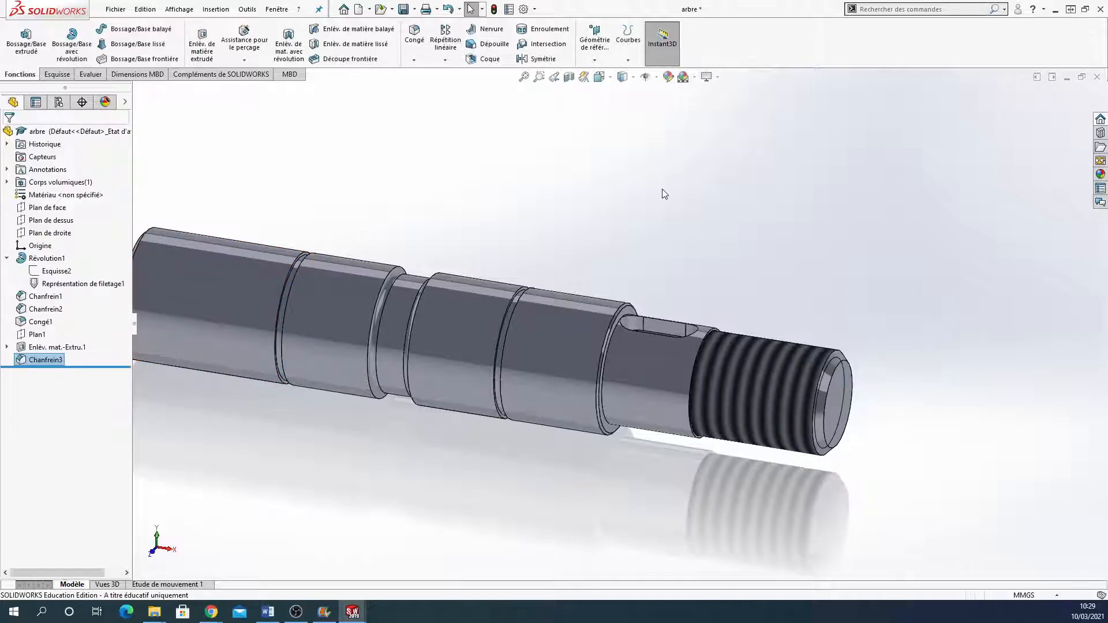
Close the part to return to the drawing and delete the 12.50 radius dimension beside the threaded end in the upper view
click(1096, 81)
click(530, 303)
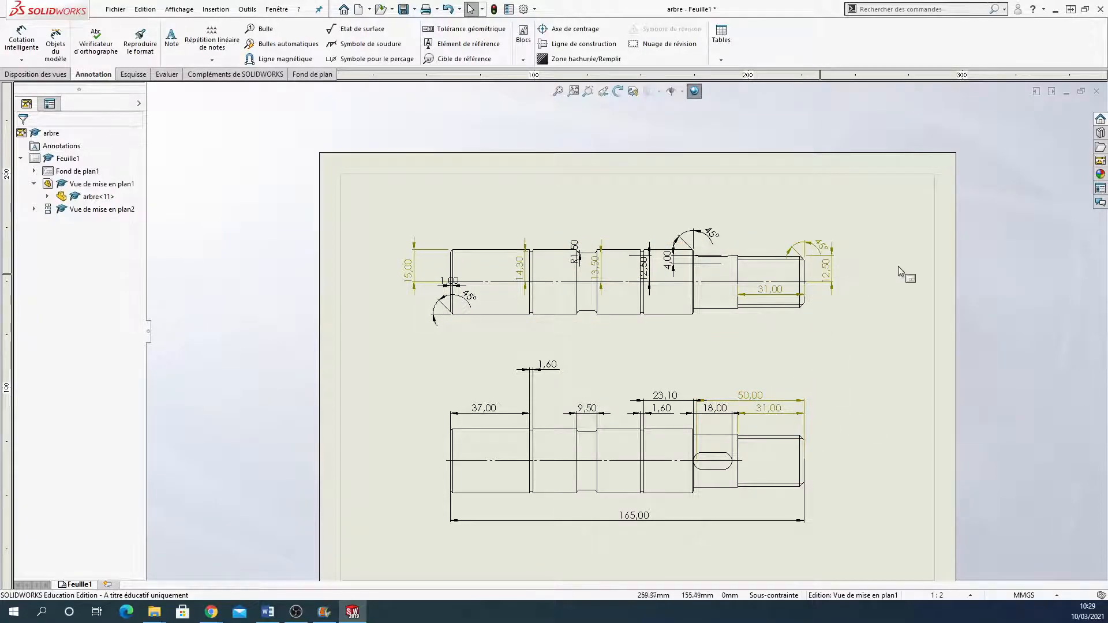
click(830, 268)
key(Delete)
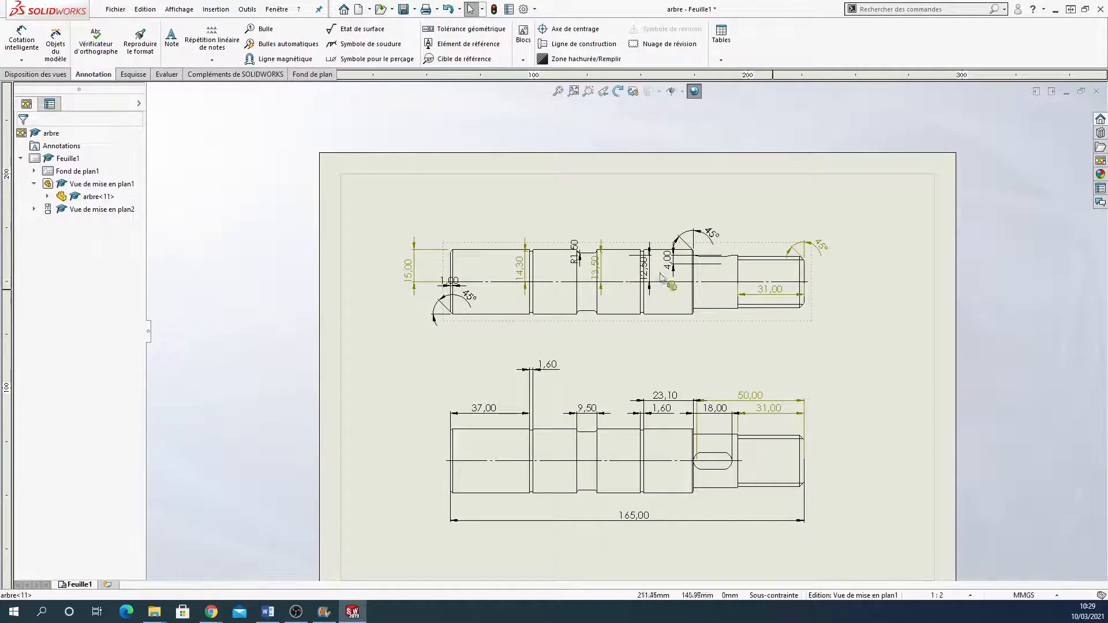
Dimension the threaded end's diameter in the lower view, beyond the shaft end, and replace its diameter symbol with the prefix M
click(21, 38)
click(752, 260)
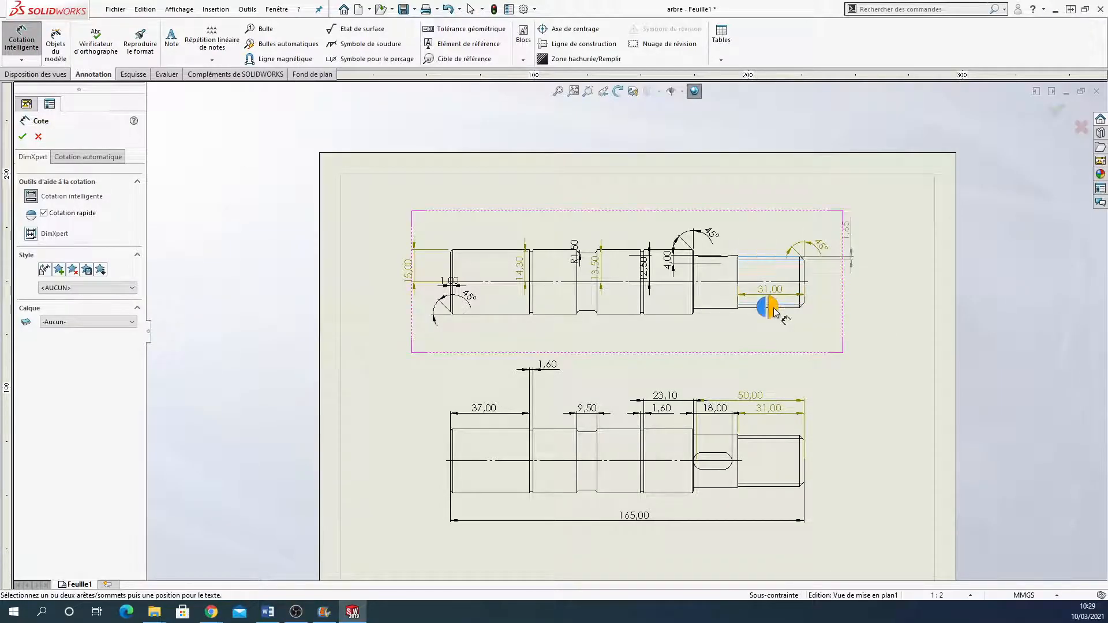
key(Escape)
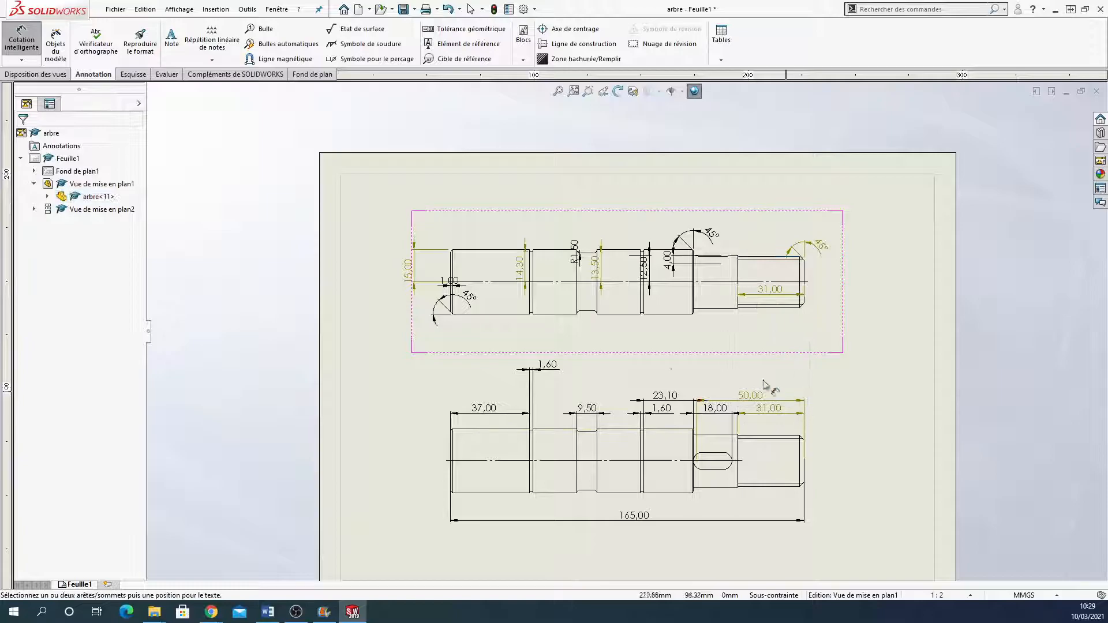
click(770, 438)
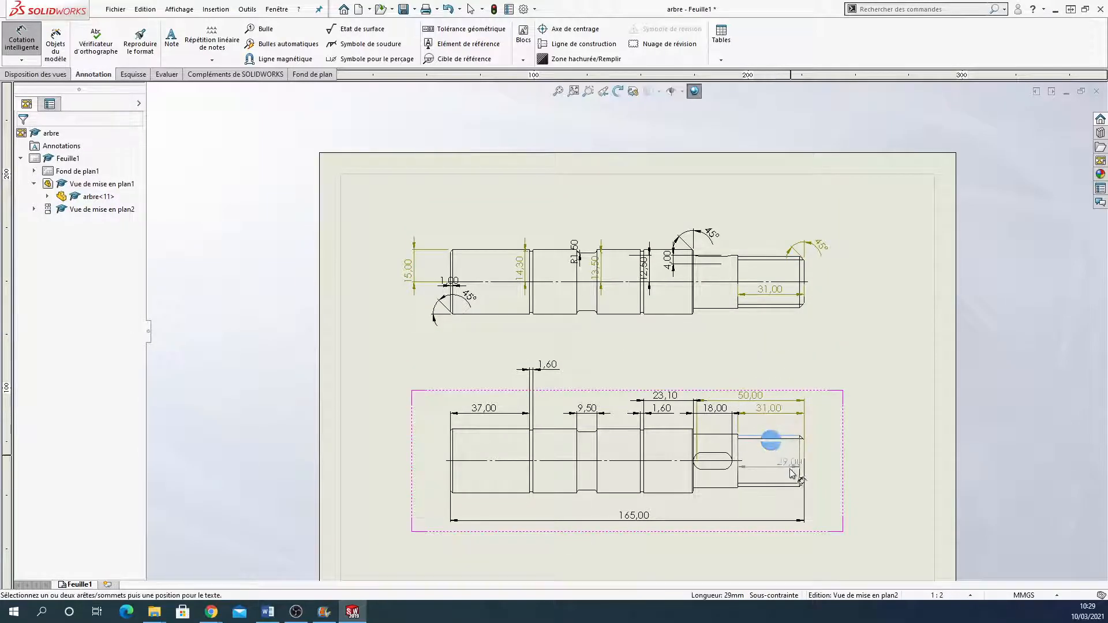
click(769, 486)
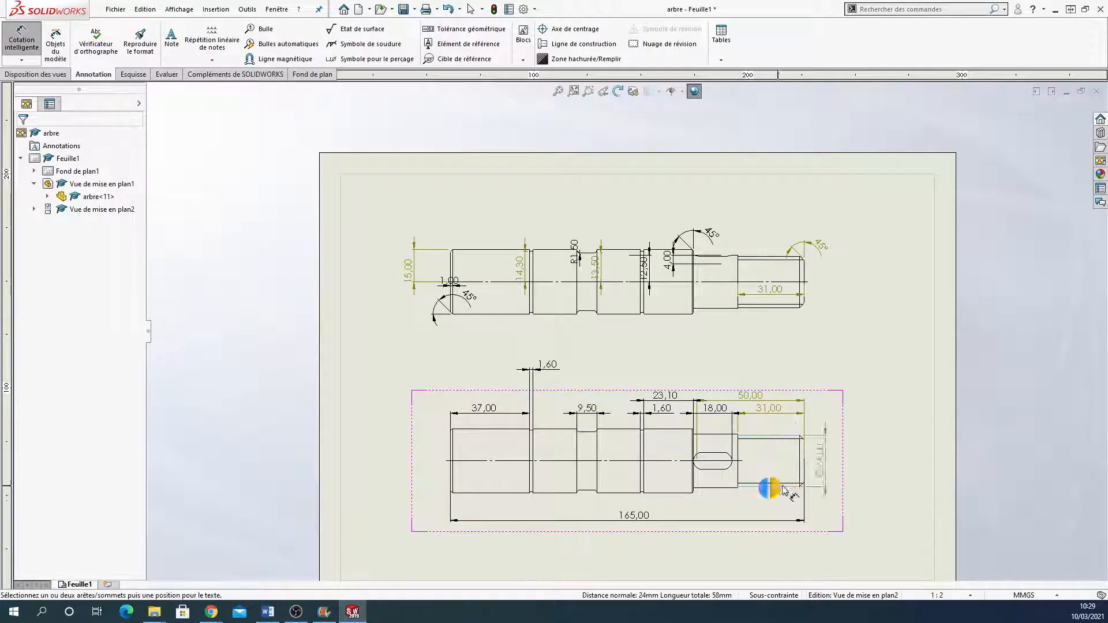
click(825, 463)
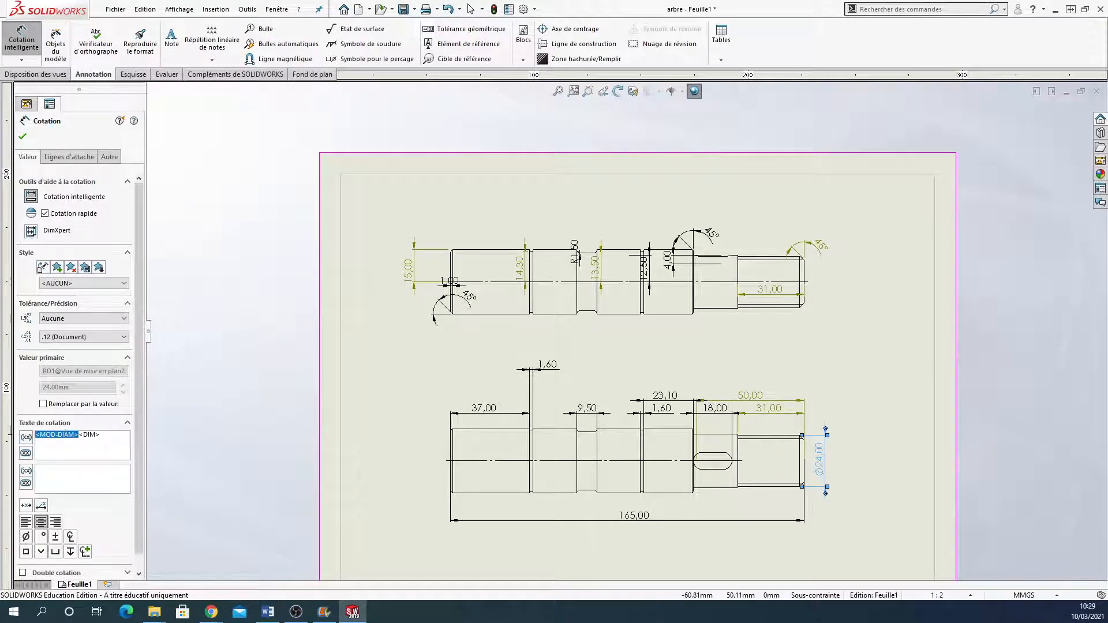
text(M)
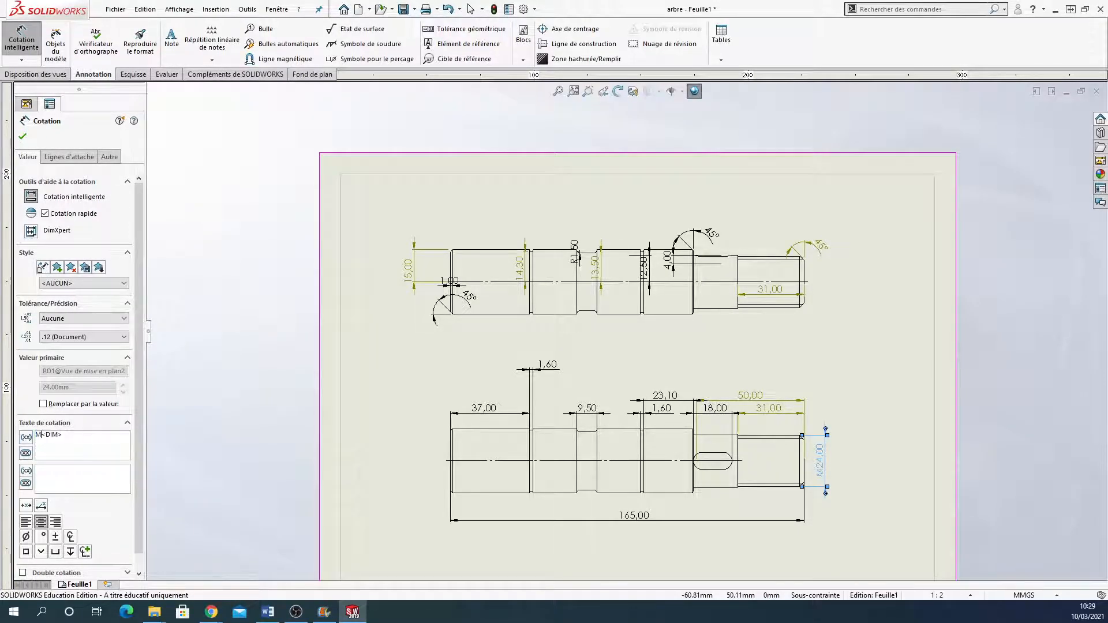
click(23, 136)
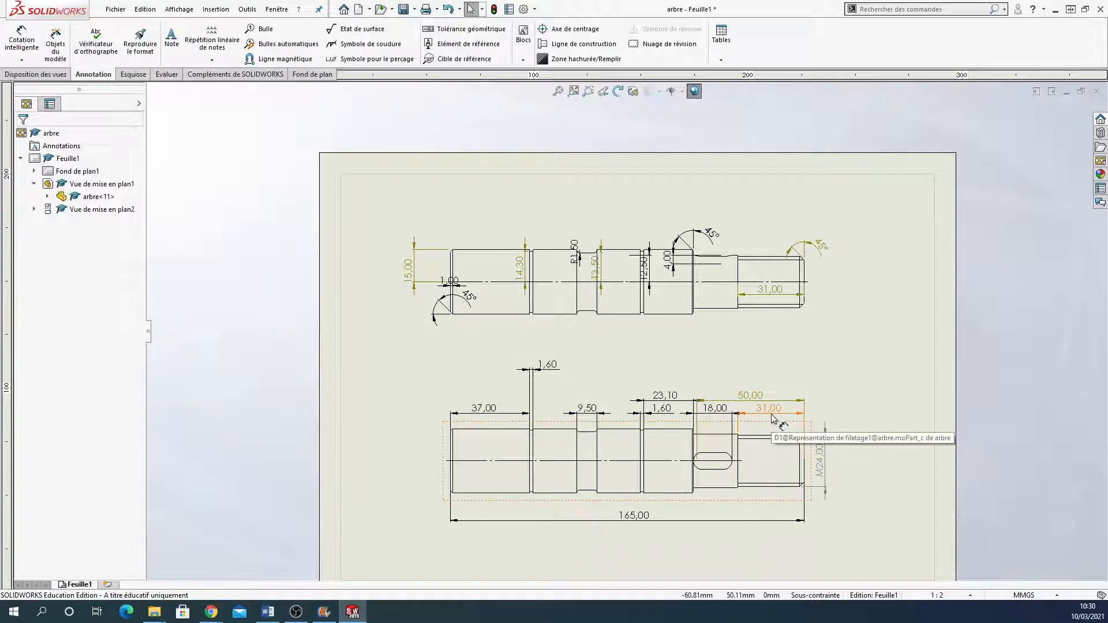
Set the document's dimension standard to remove trailing zeros from dimensions (Enlever)
click(524, 10)
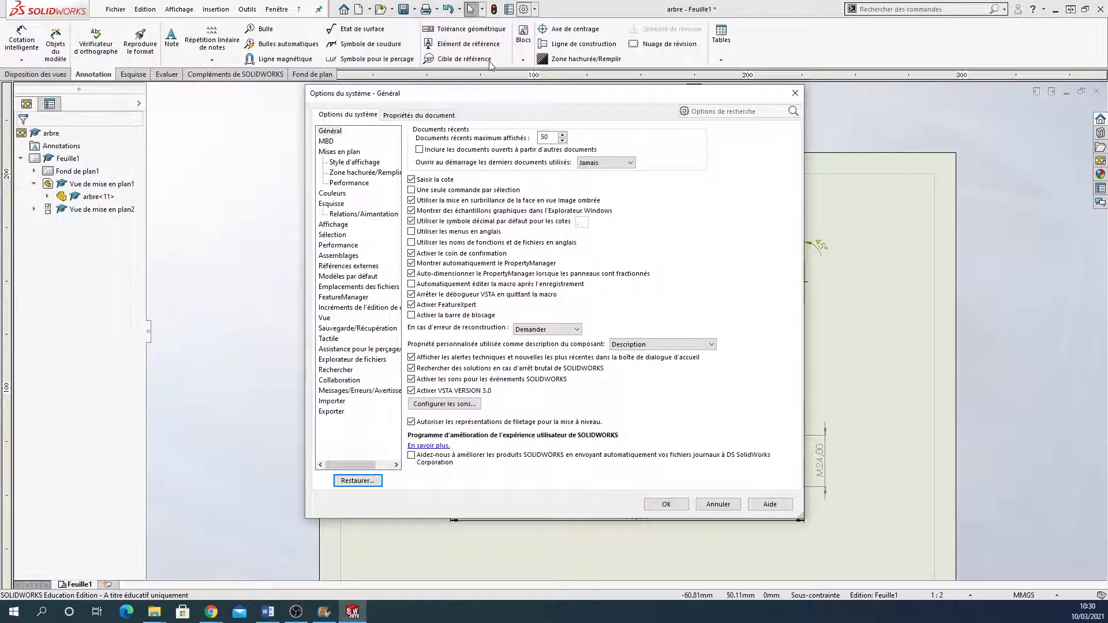
click(421, 115)
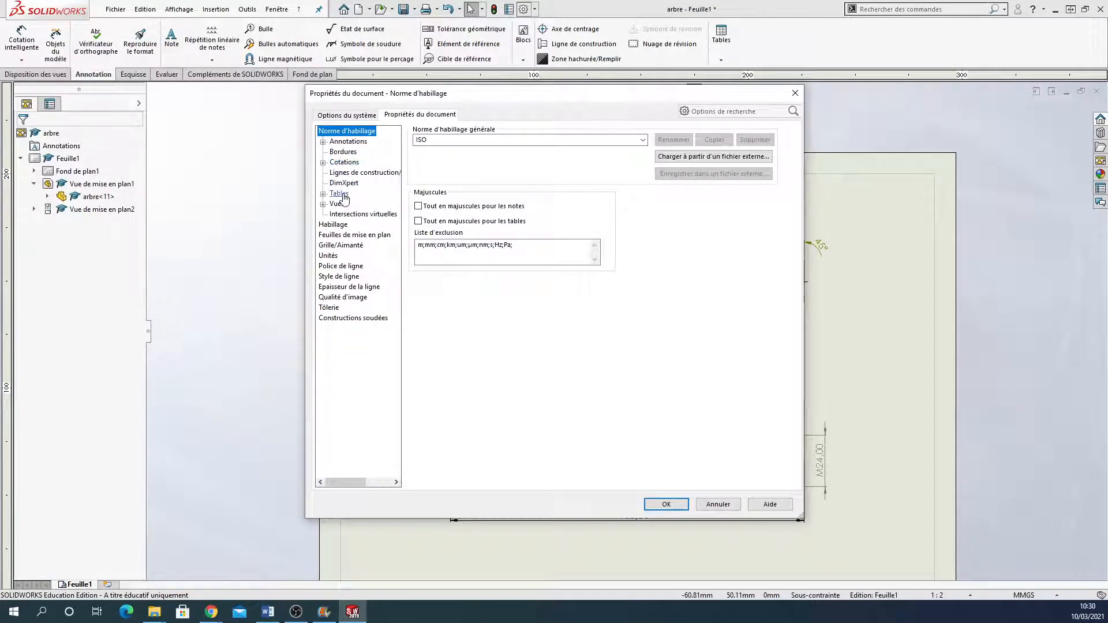
click(323, 142)
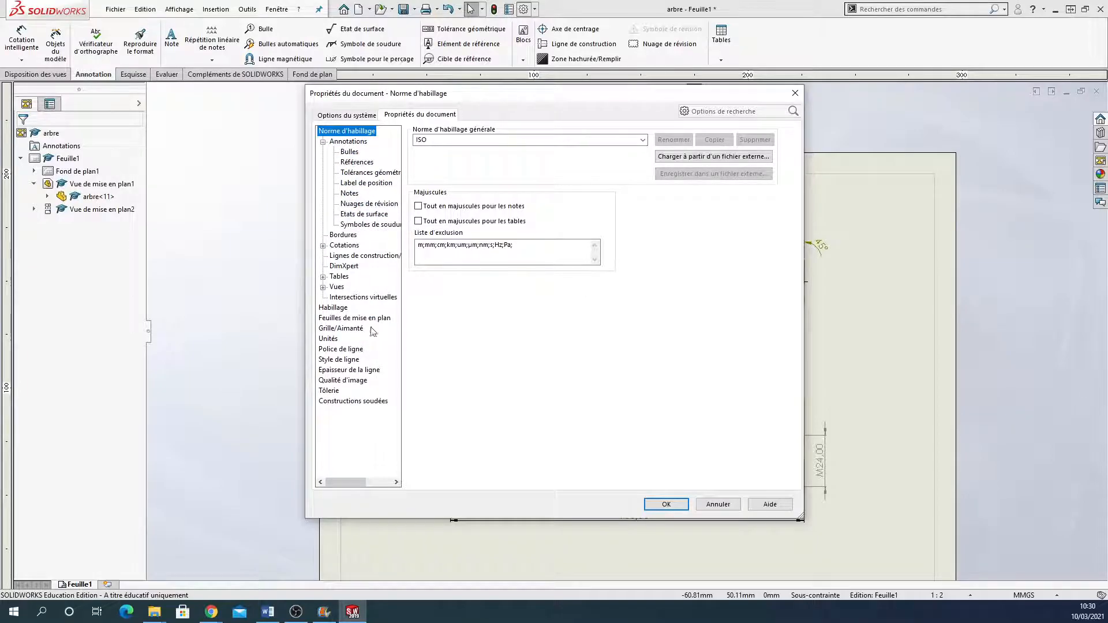
click(324, 246)
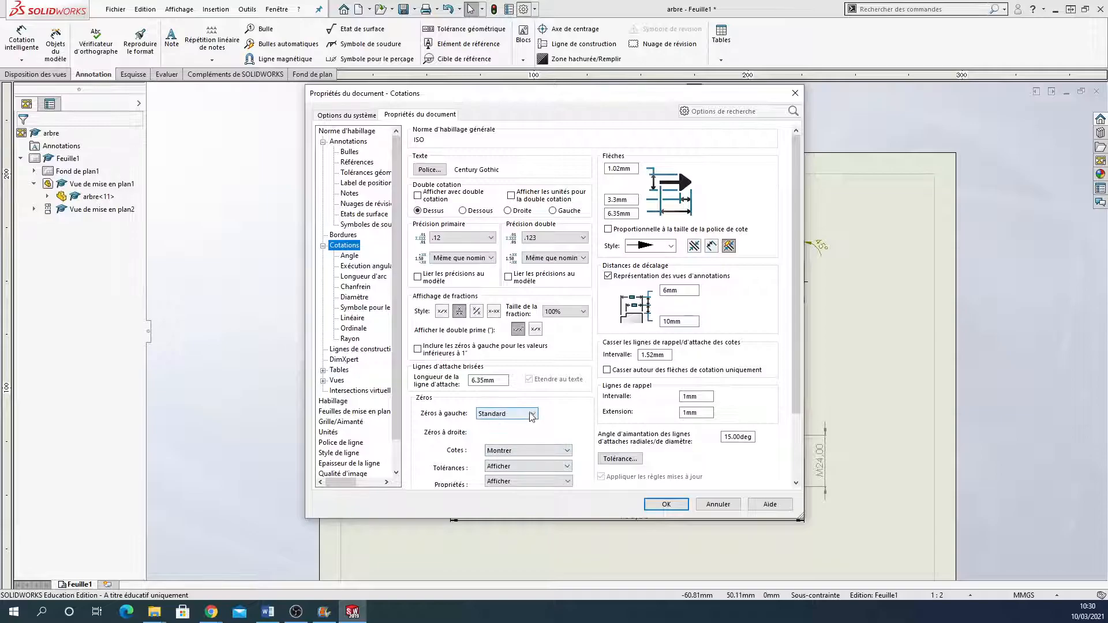
click(532, 415)
click(501, 425)
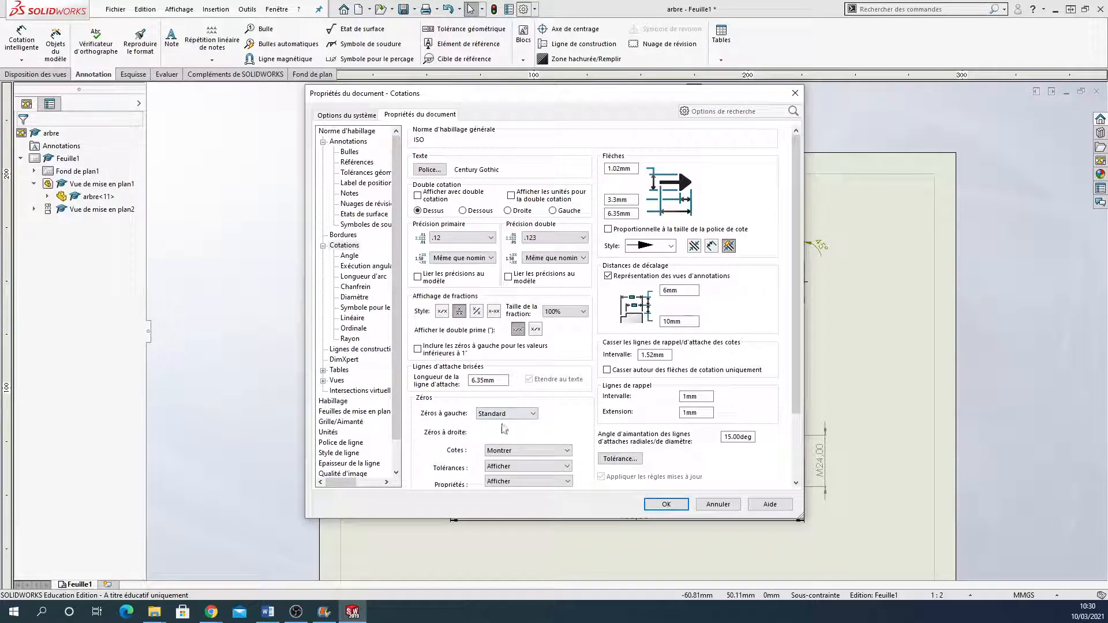
click(568, 452)
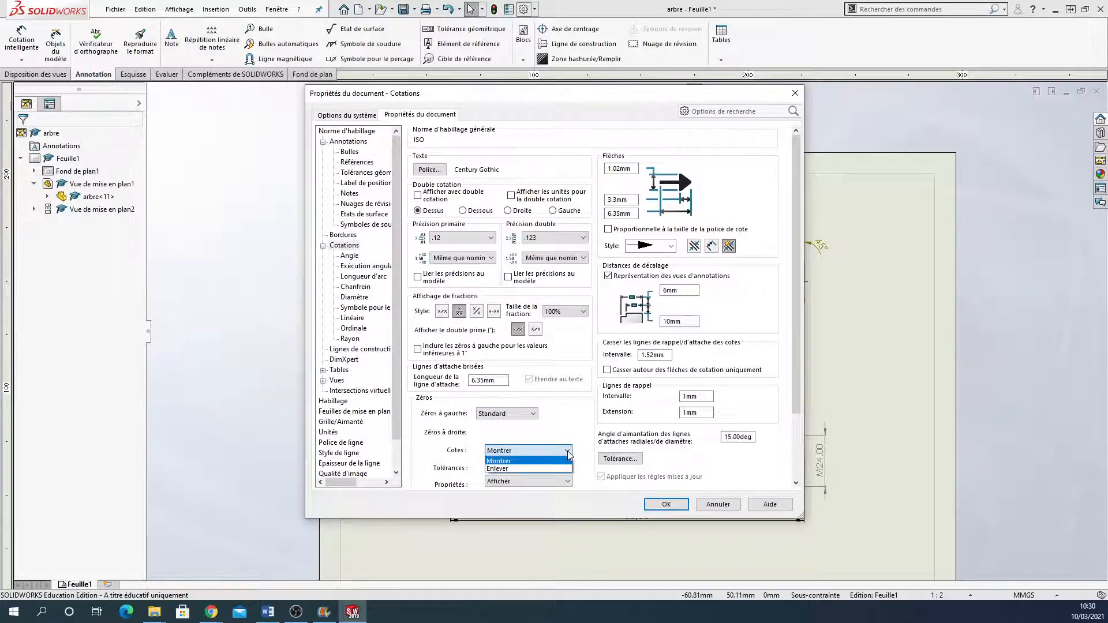
click(539, 469)
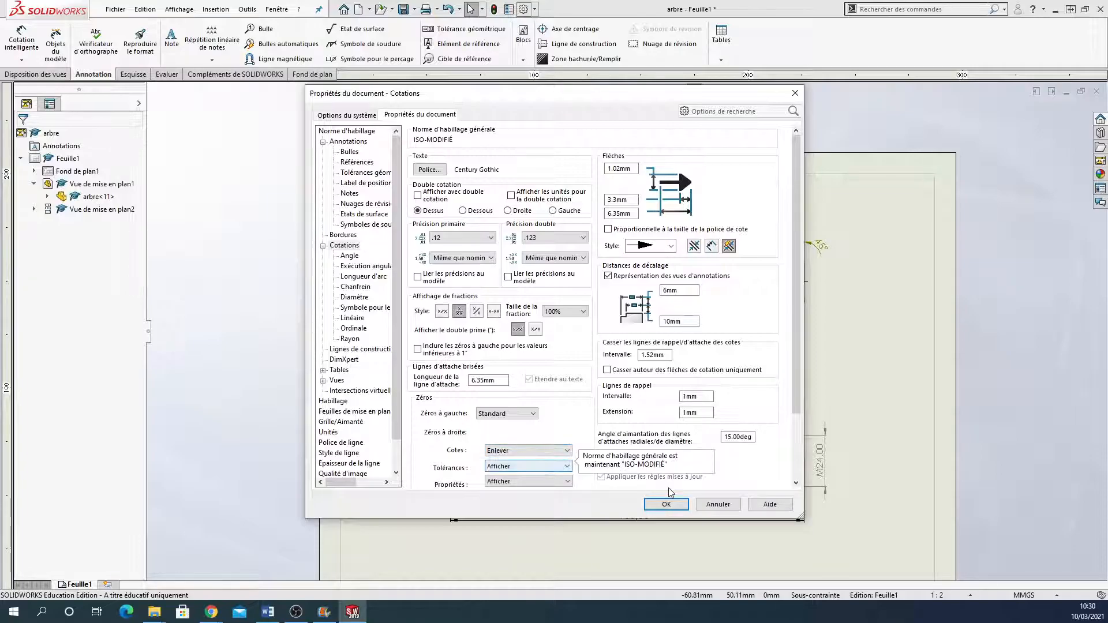
click(663, 505)
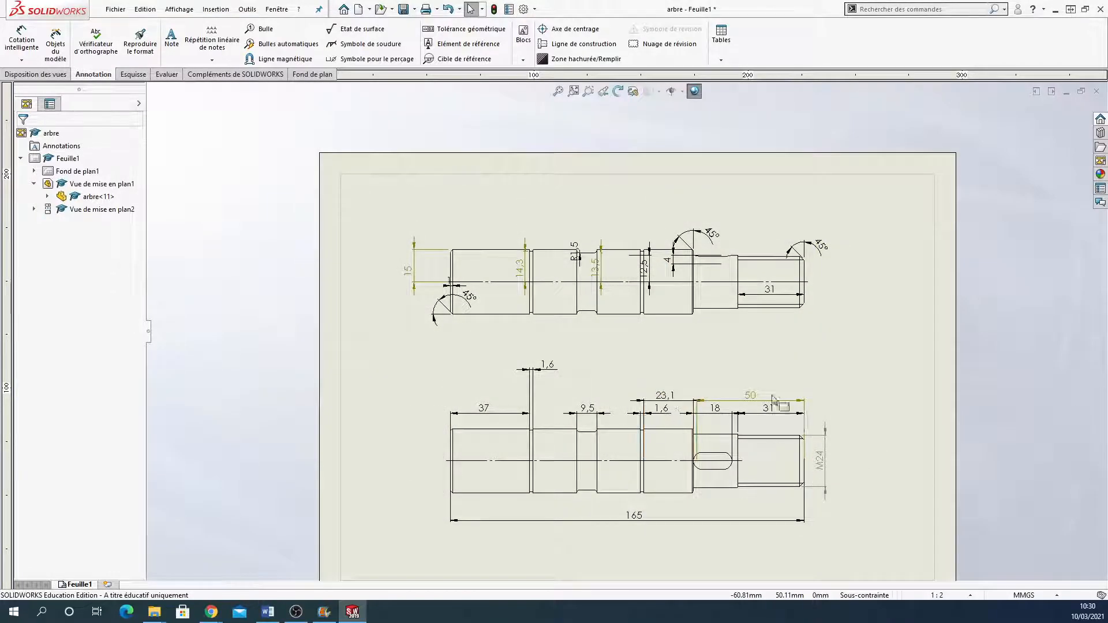
Delete the 14.3, 15, 13.5 and 12.5 radius dimensions and the 31 length dimension from the upper view
click(529, 257)
key(Delete)
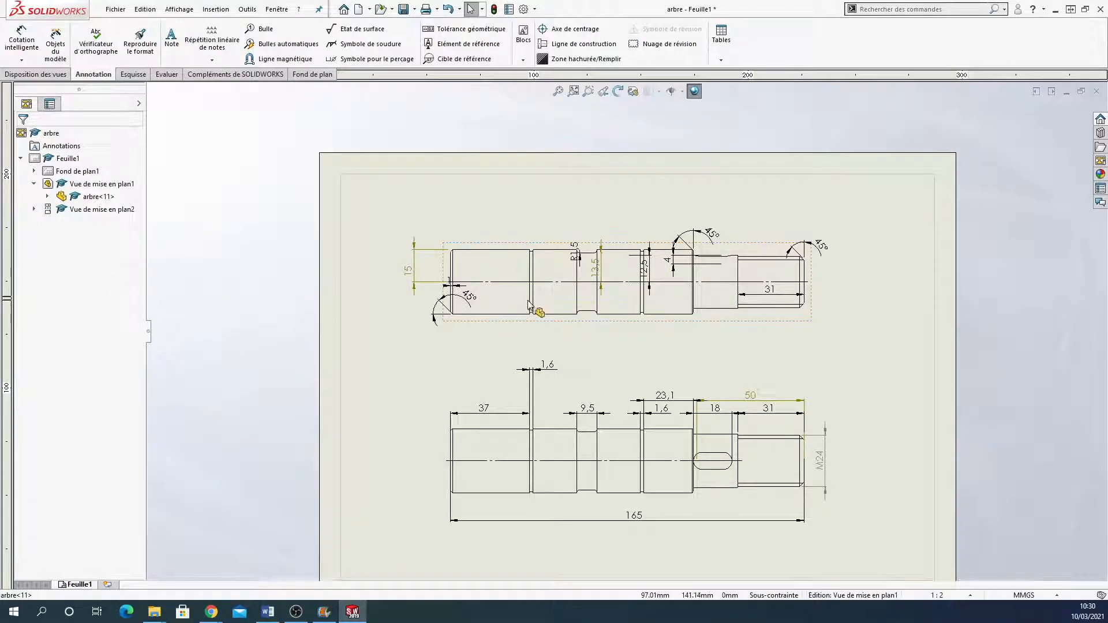
click(413, 271)
key(Delete)
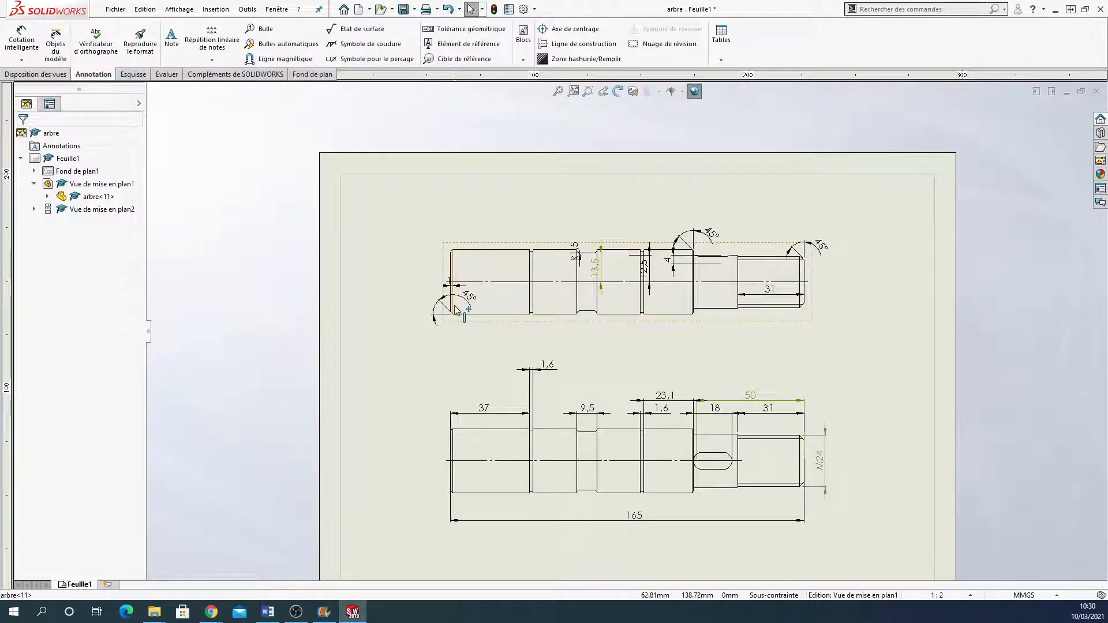
click(604, 272)
key(Delete)
click(645, 267)
key(Delete)
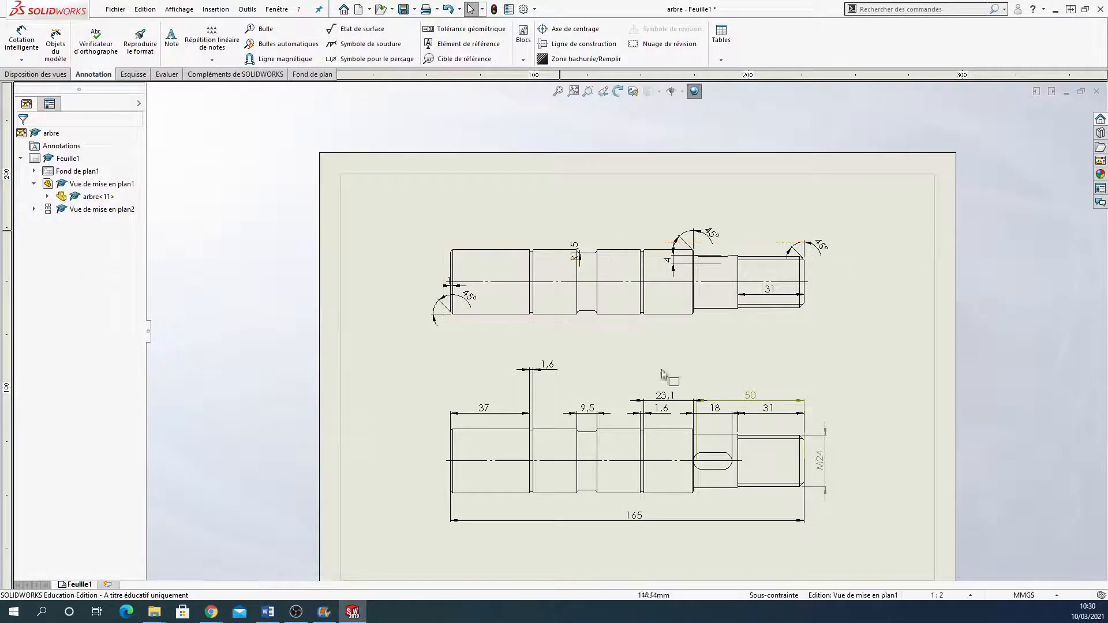
click(770, 291)
key(Delete)
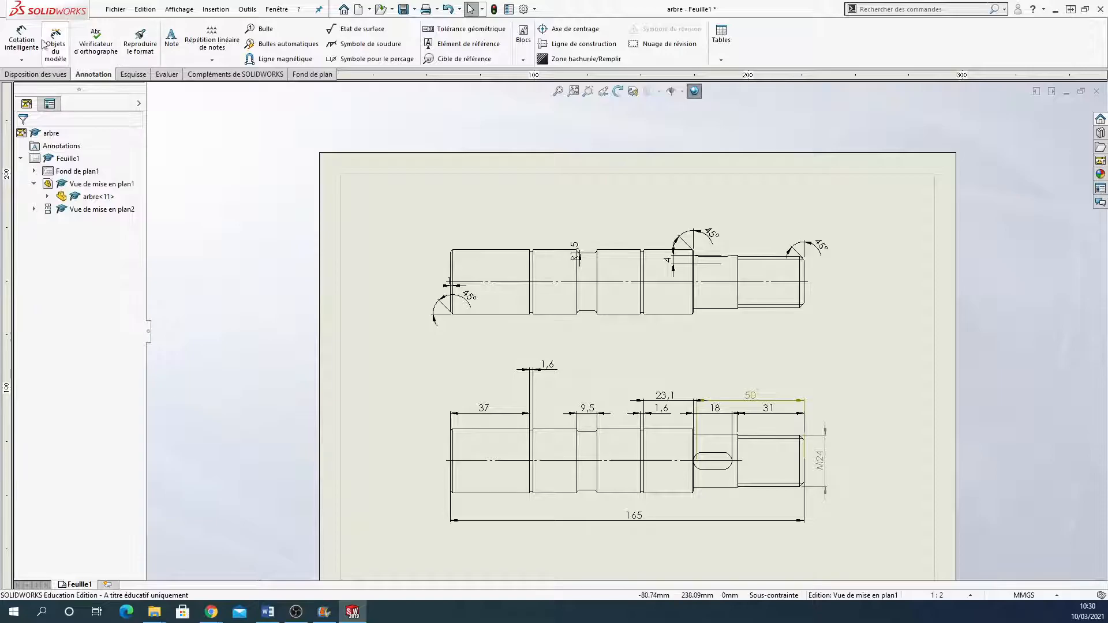
click(19, 38)
click(472, 251)
click(478, 309)
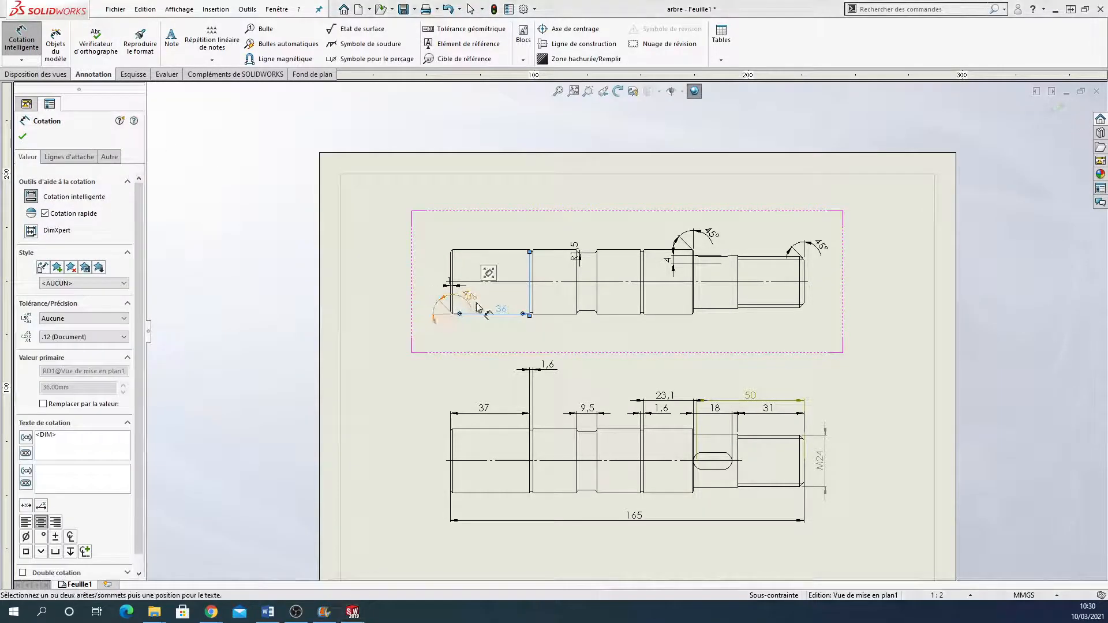
key(Escape)
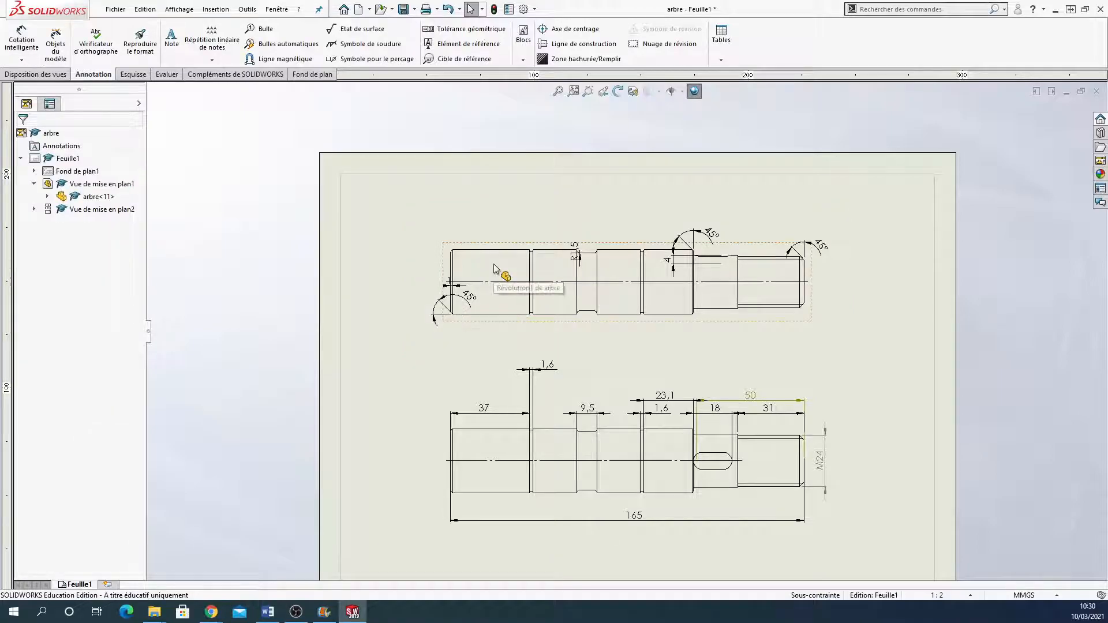
Dimension the full height of the plain left shaft end in the upper view, placing the dimension outside that end
click(56, 41)
click(38, 136)
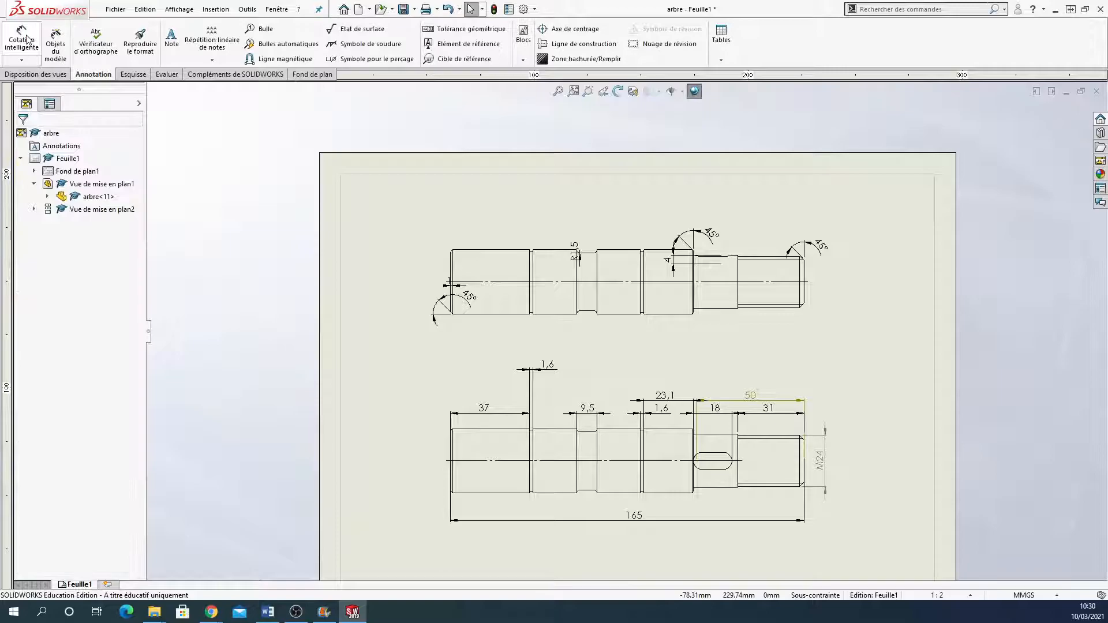
click(21, 40)
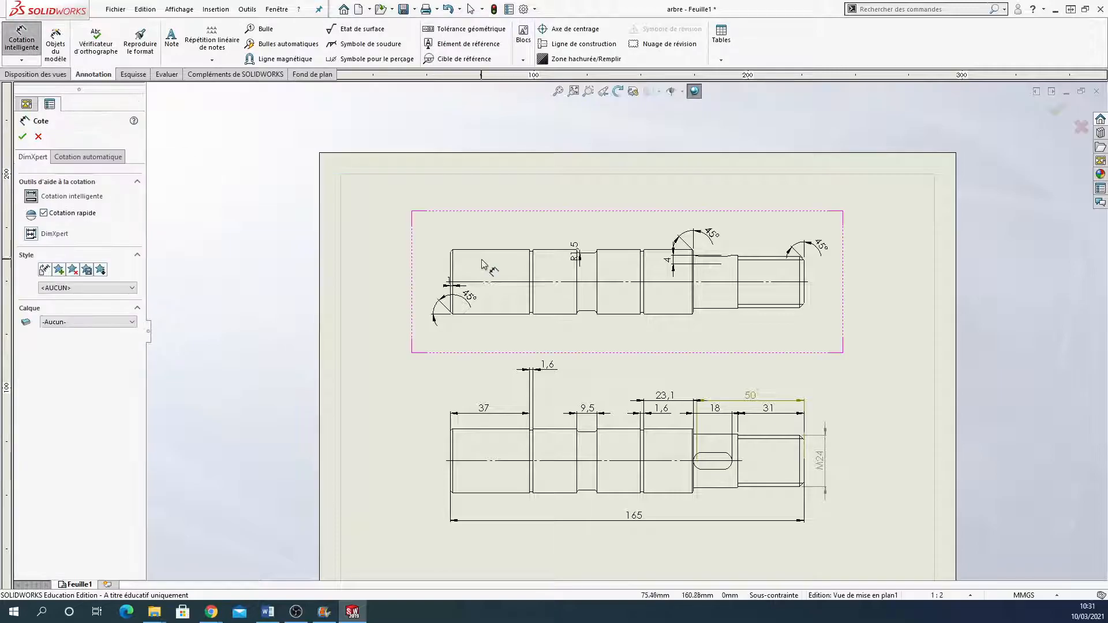
click(452, 307)
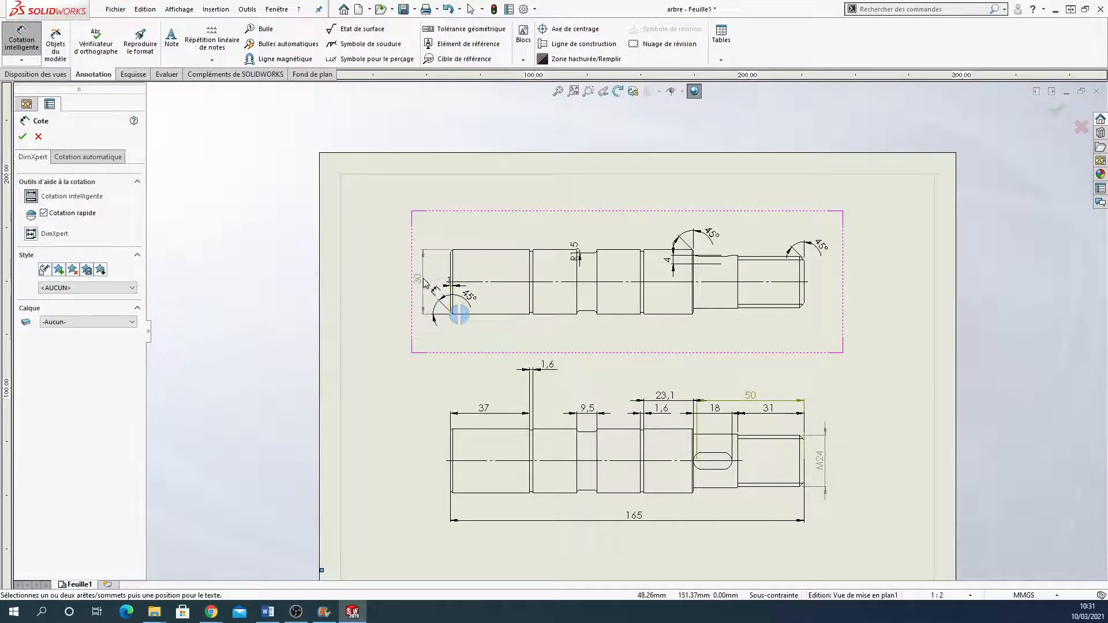
click(432, 290)
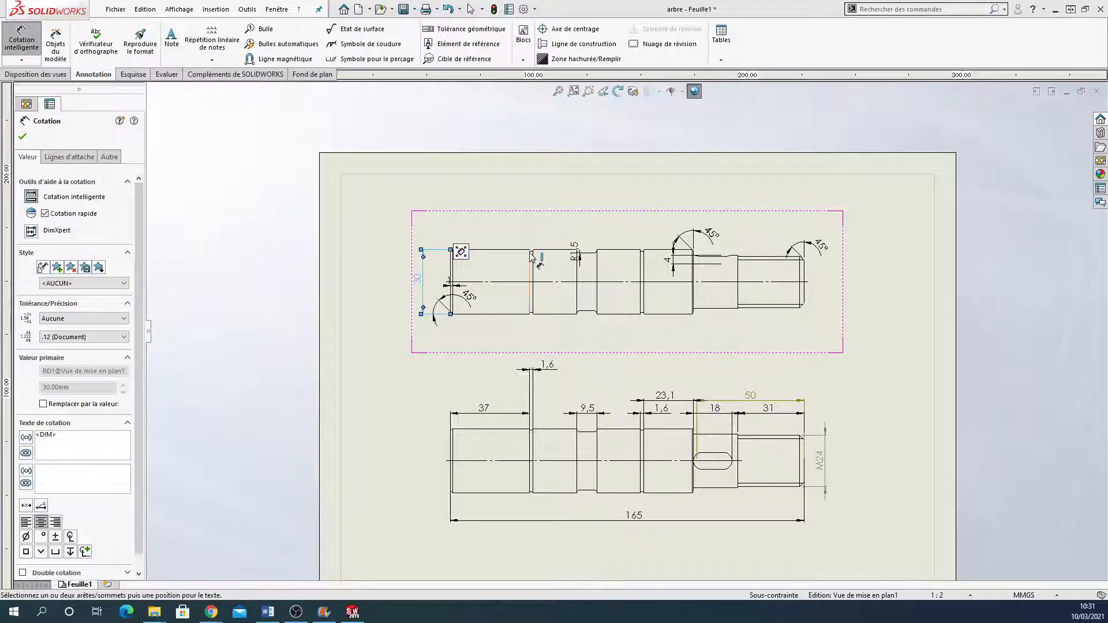
Dimension the diameter of the narrow groove nearest the plain end in the upper view, placing the dimension just beside the groove
scroll(534, 255, down, 1)
scroll(533, 256, down, 1)
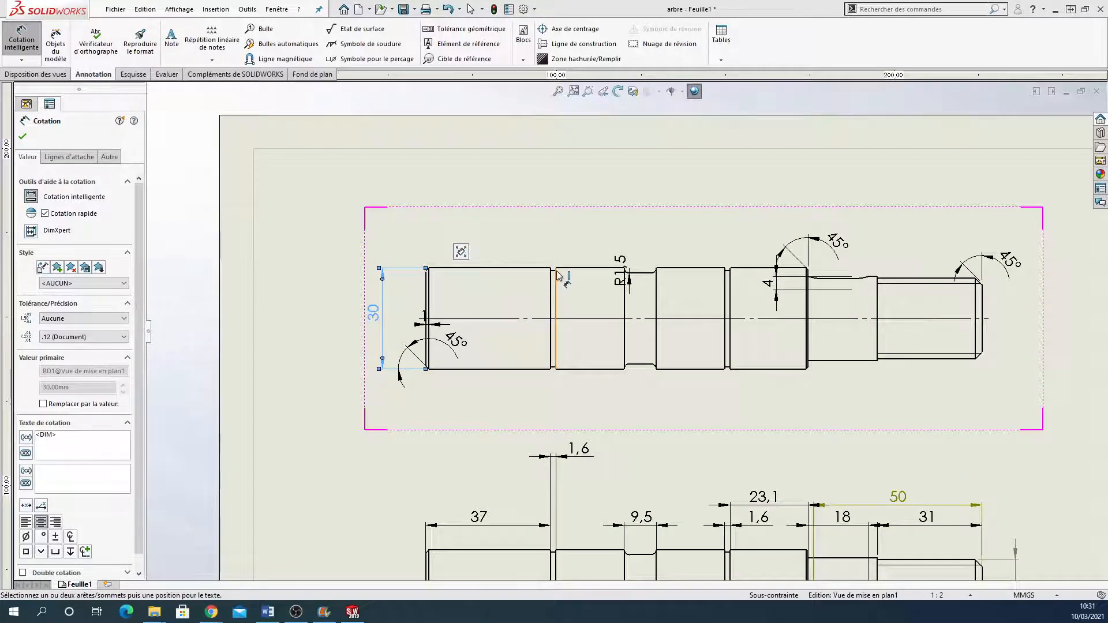
scroll(556, 276, down, 2)
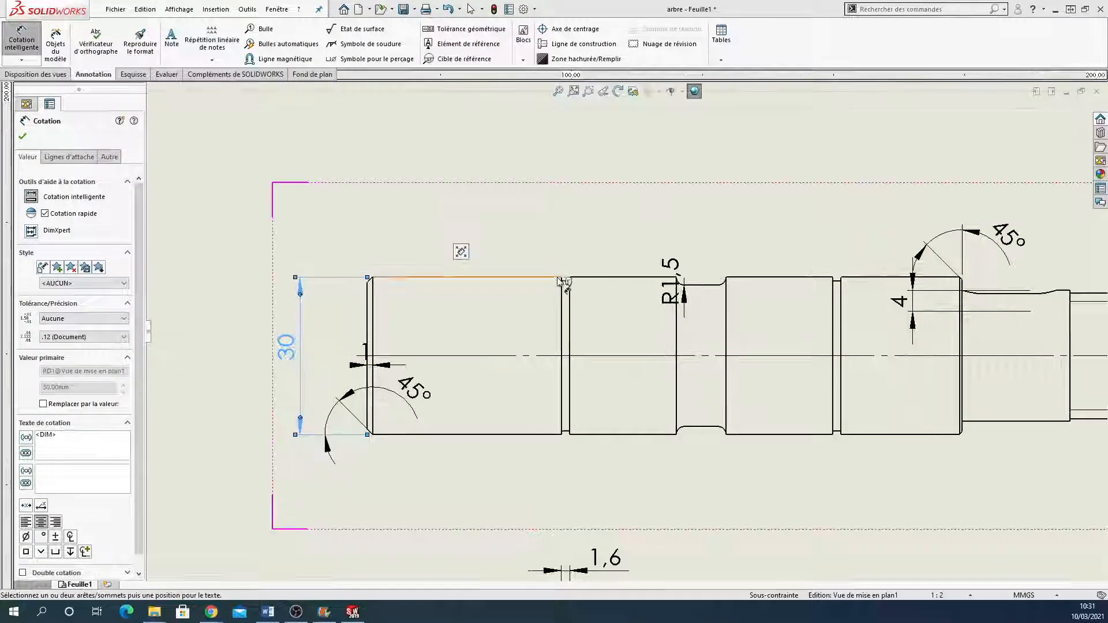
click(566, 279)
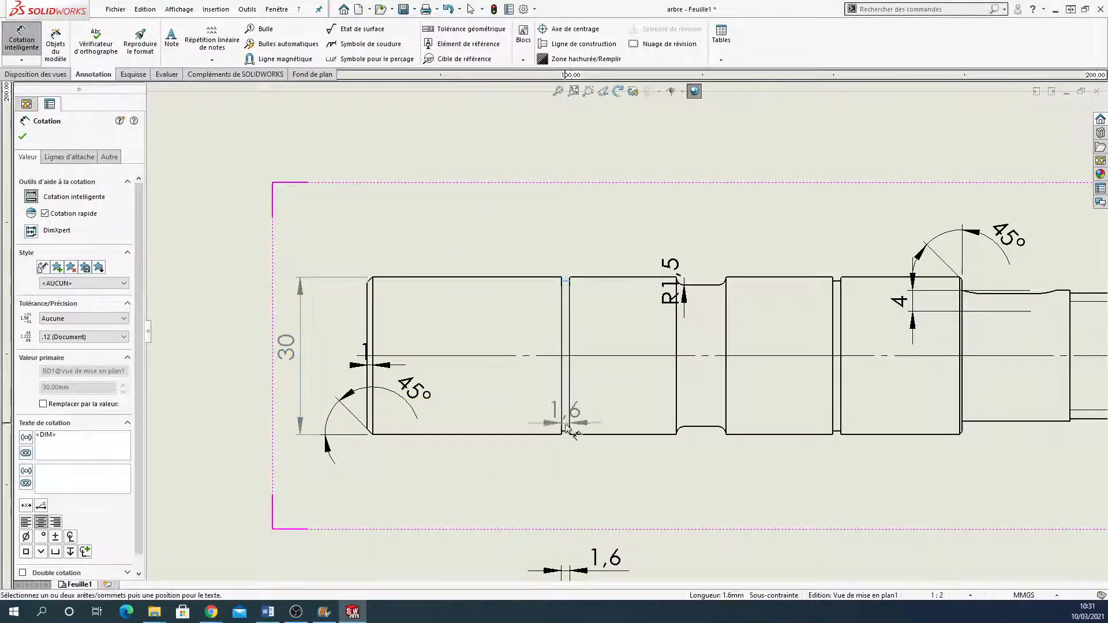
click(566, 433)
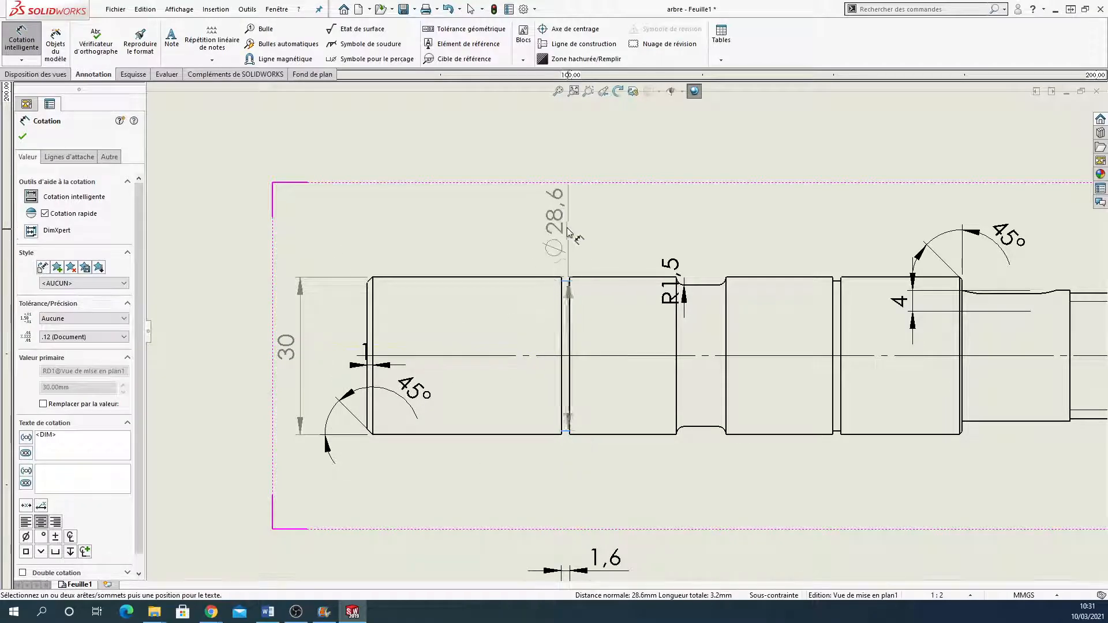
click(623, 370)
key(Escape)
key(f)
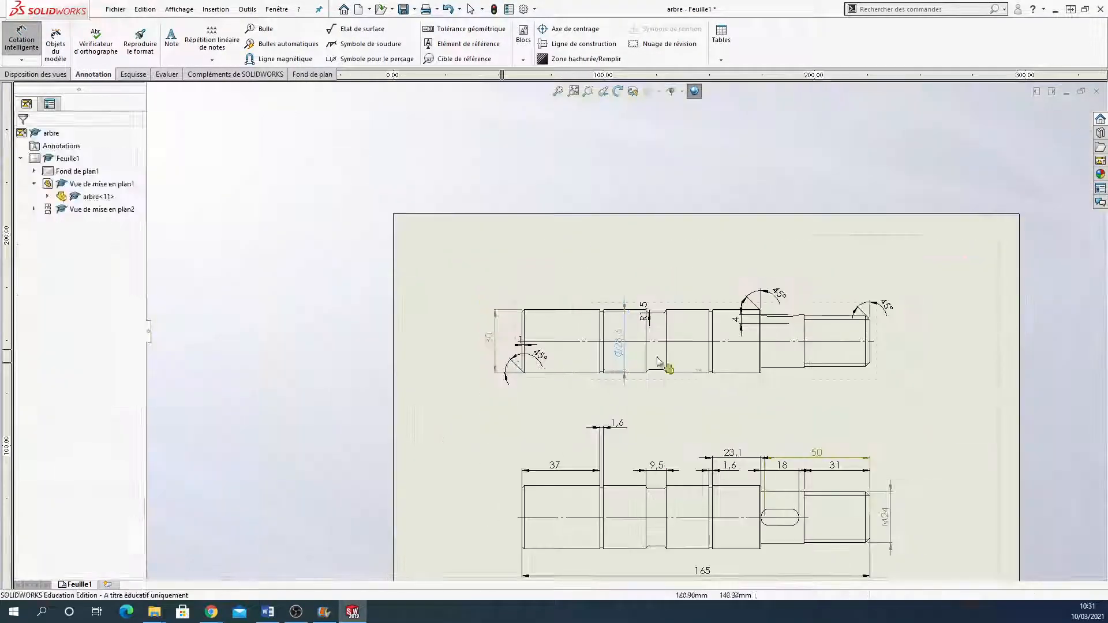
scroll(661, 355, up, 3)
key(f)
scroll(670, 347, up, 3)
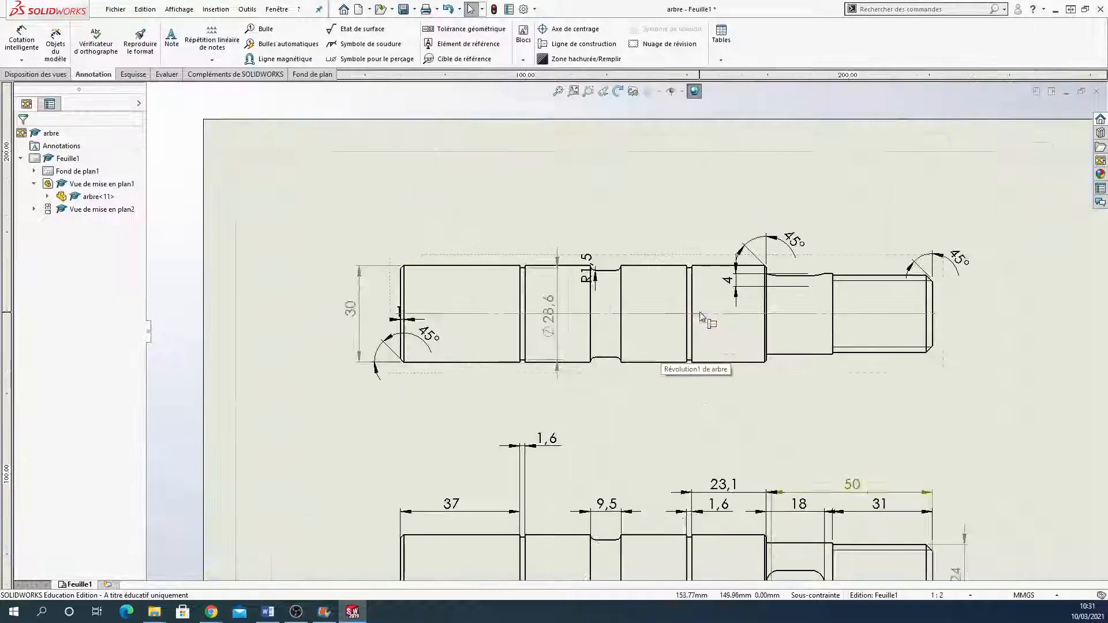
scroll(687, 306, down, 3)
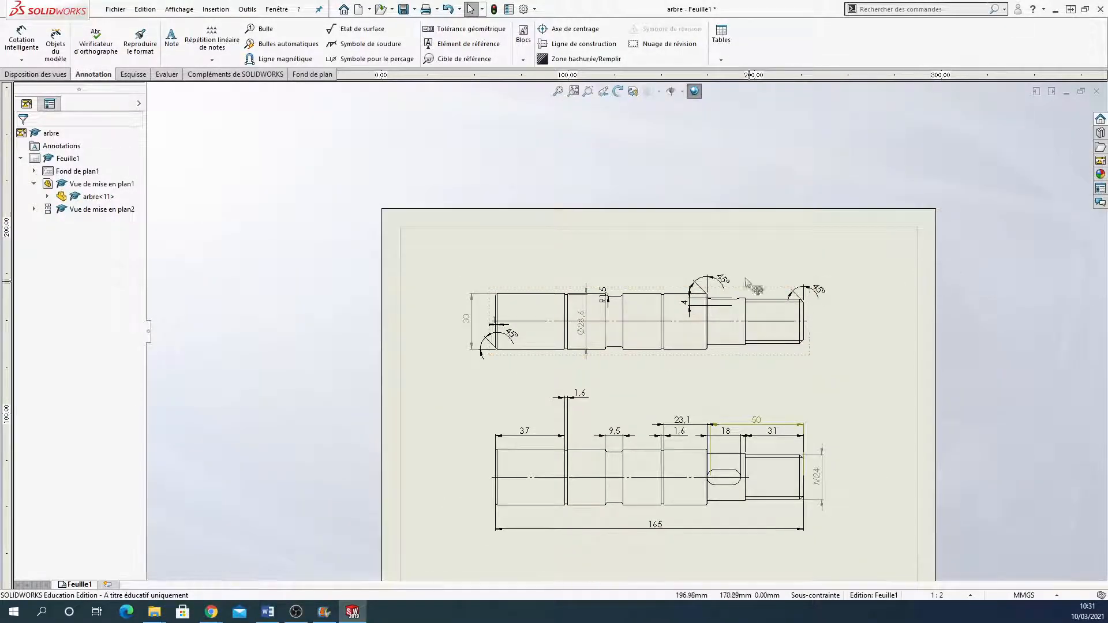
scroll(729, 319, down, 1)
scroll(729, 320, down, 1)
scroll(692, 370, up, 3)
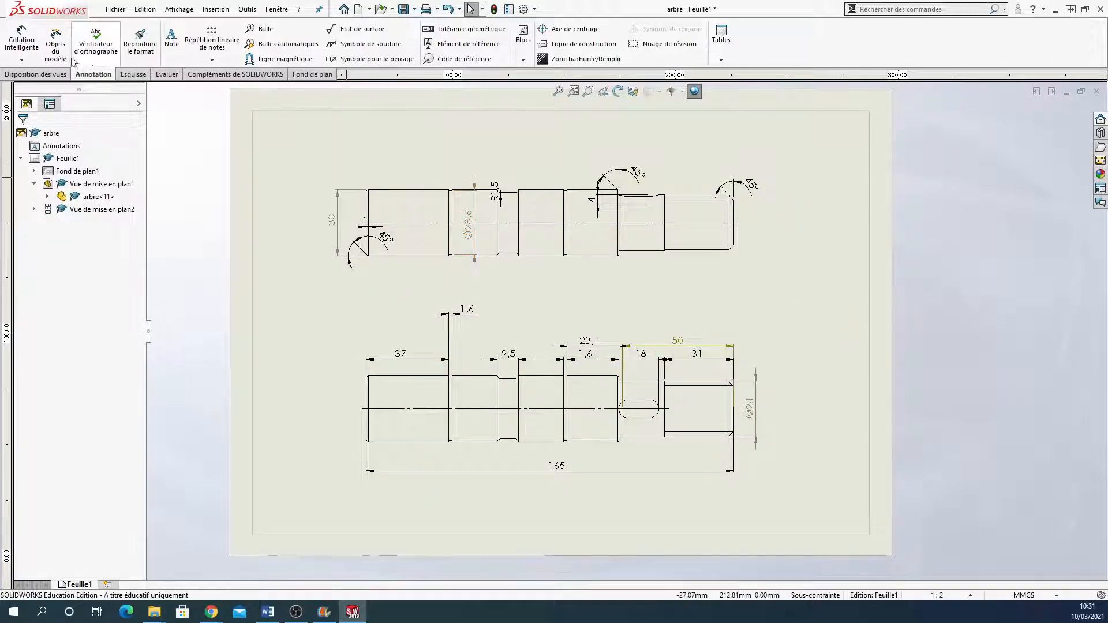
Try to dimension the straight edge of the keyway in the lower view
click(22, 40)
mouse_move(651, 415)
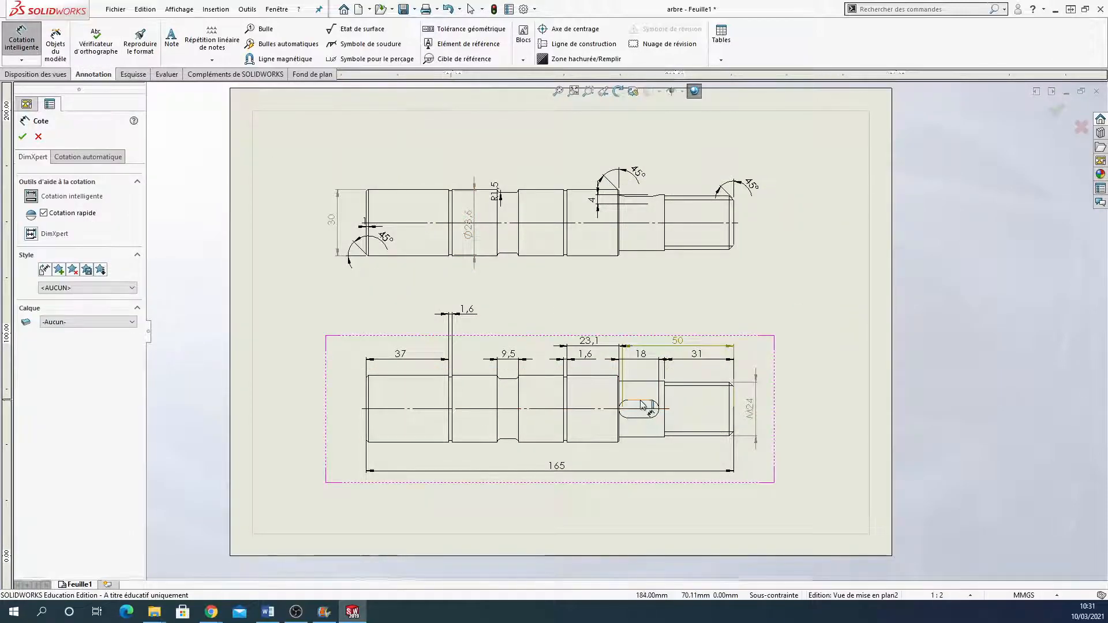
click(641, 420)
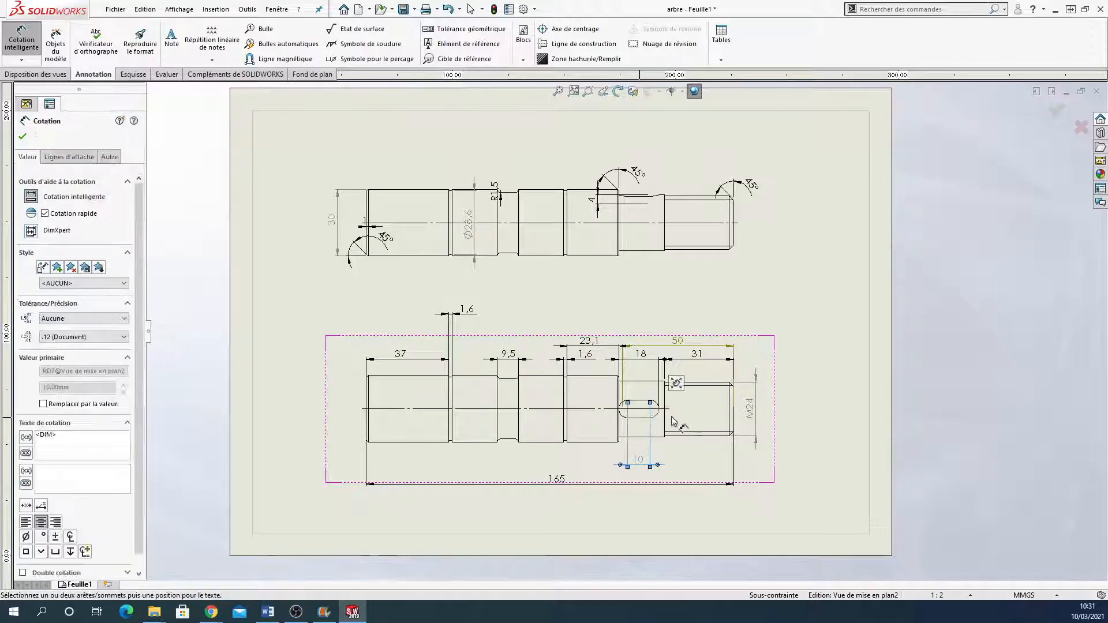
key(Escape)
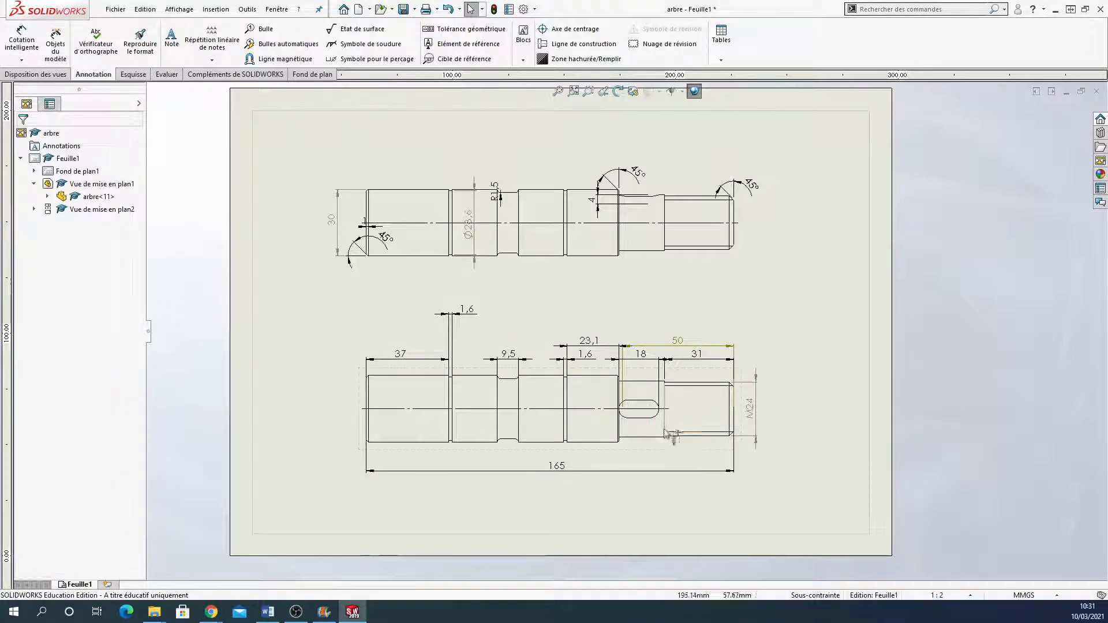
Dimension the keyway's width between its two straight edges in the lower view, placing the dimension over the threaded end
scroll(650, 419, down, 4)
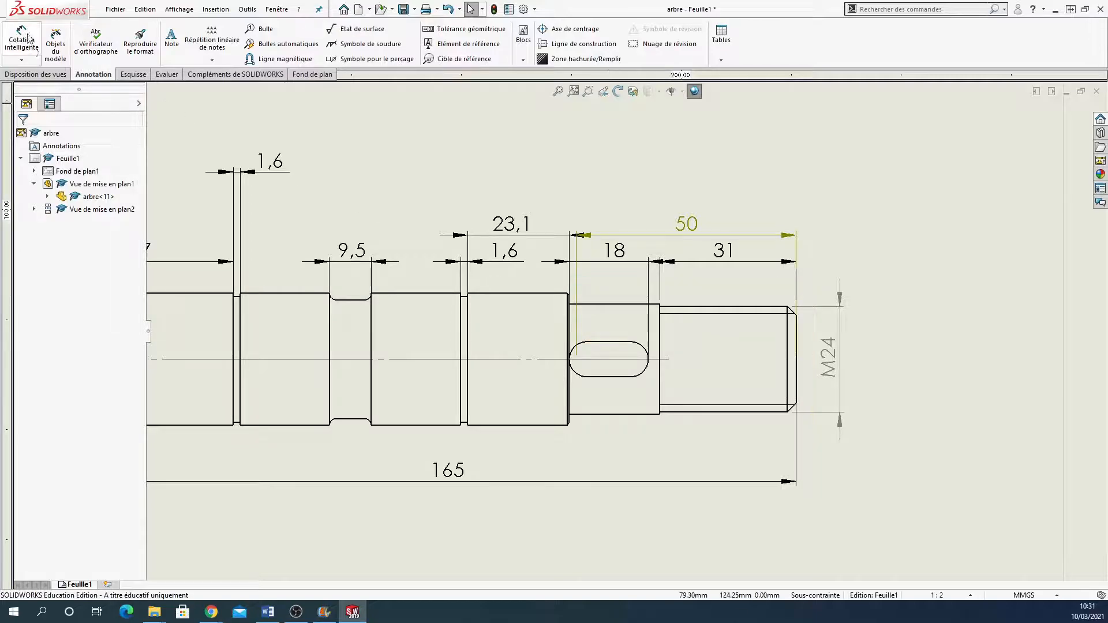
click(22, 38)
click(606, 377)
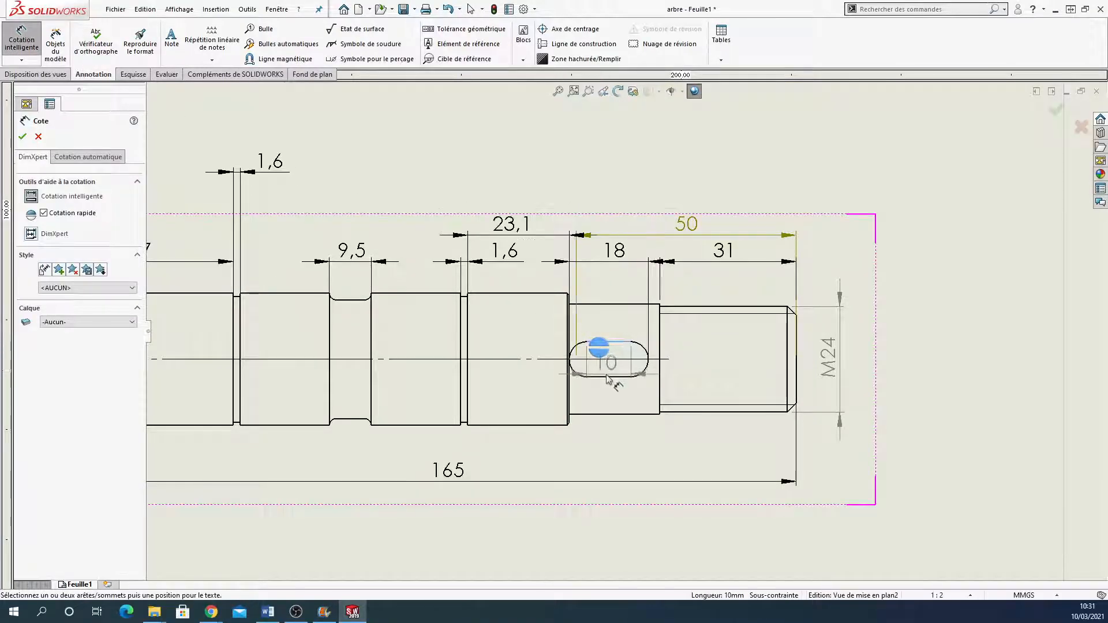
click(597, 343)
click(698, 362)
key(Escape)
Move the upper view toward the sheet's upper-left corner and bring the lower view up close beneath it
scroll(774, 286, up, 5)
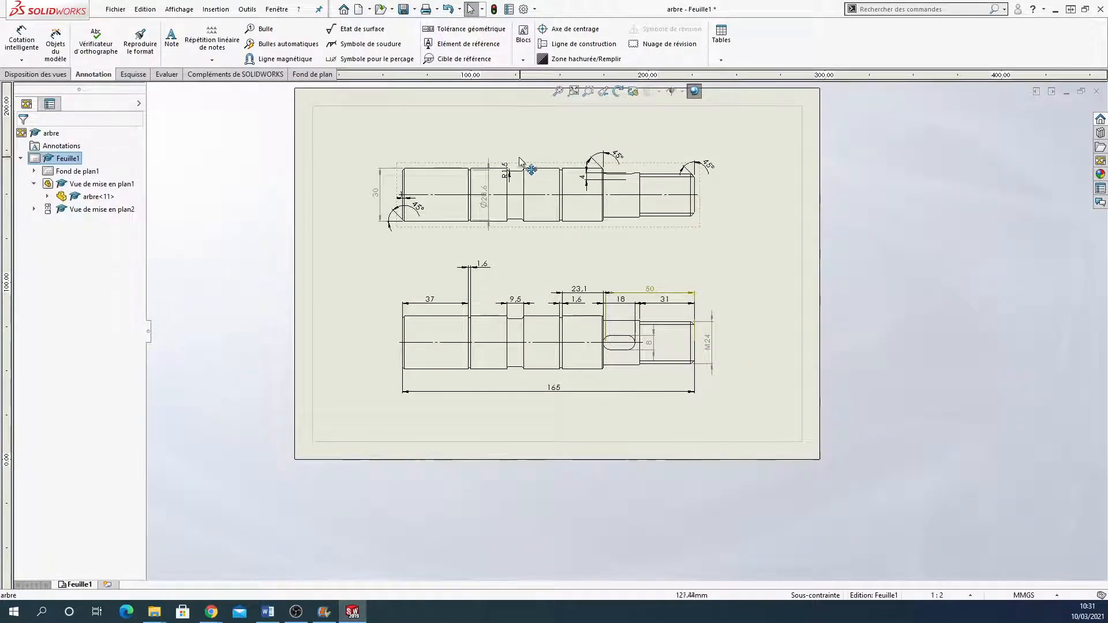
drag(481, 167, 440, 131)
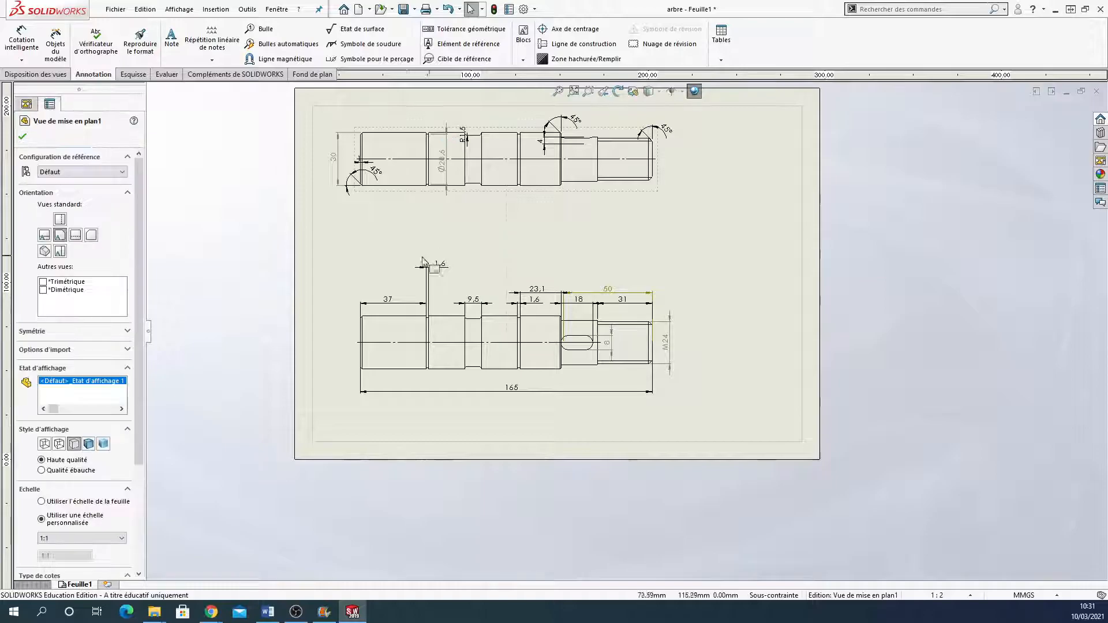
mouse_move(407, 313)
mouse_down()
mouse_move(389, 248)
mouse_move(374, 260)
mouse_move(362, 250)
mouse_up()
click(696, 212)
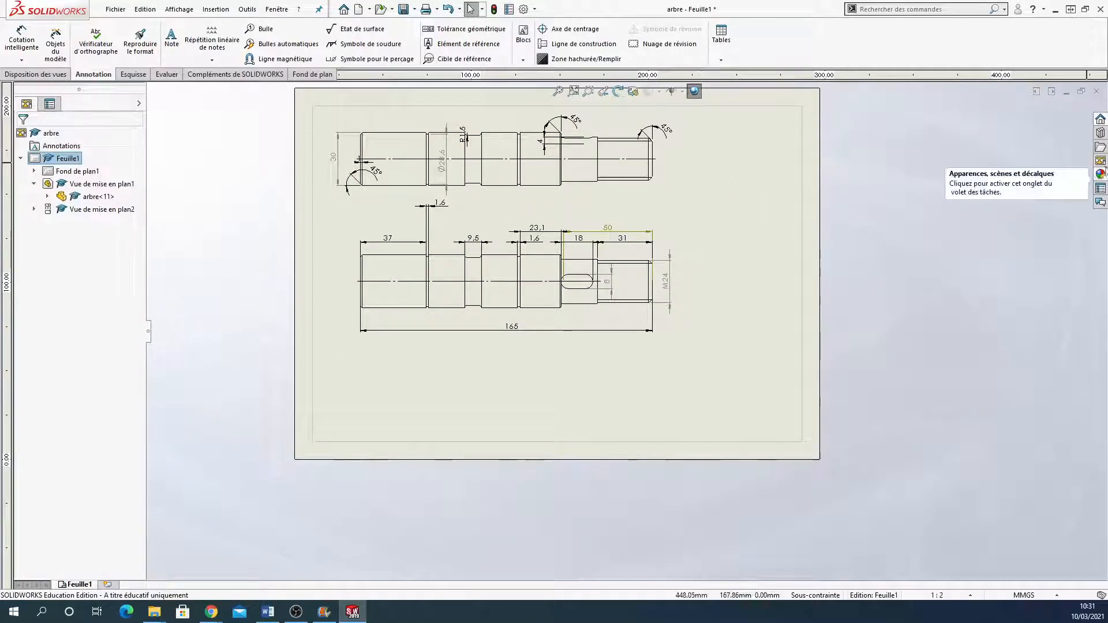
Refresh the outdated view palette and place the dimetric view (Dimétrique) of the shaft in the sheet's lower-right corner
click(1101, 161)
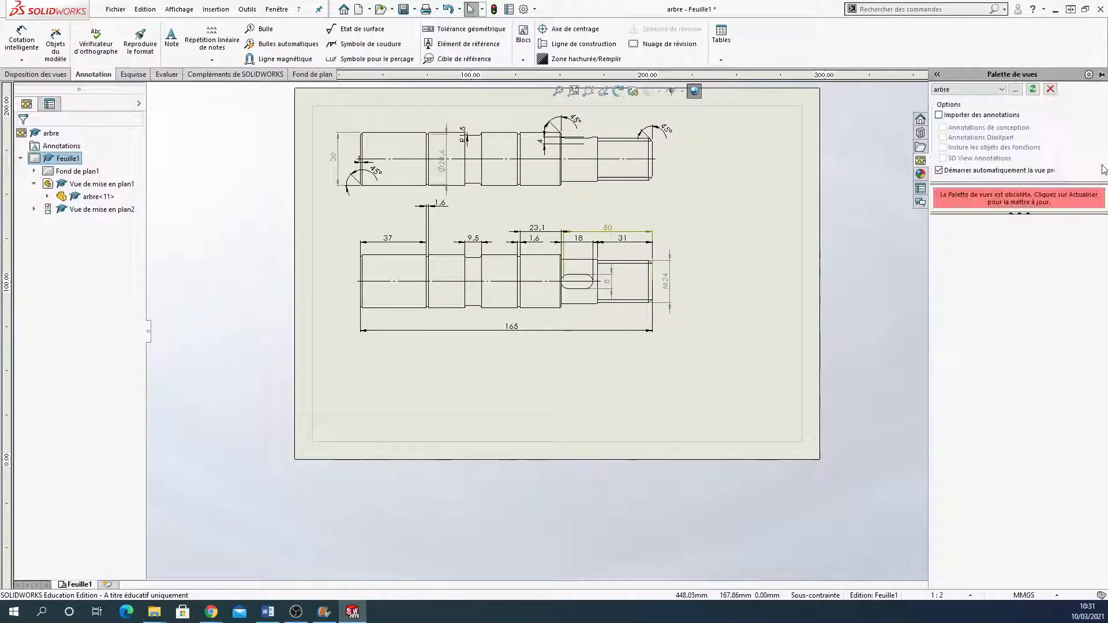
click(1034, 90)
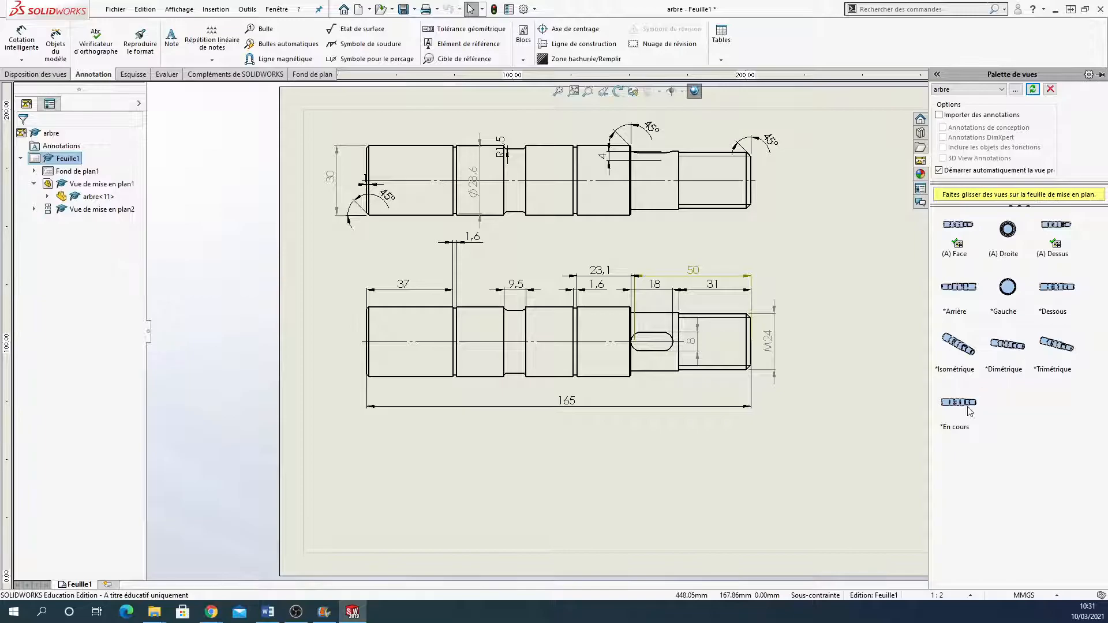
mouse_move(1009, 345)
mouse_down()
mouse_move(806, 462)
mouse_move(818, 510)
mouse_up()
click(858, 428)
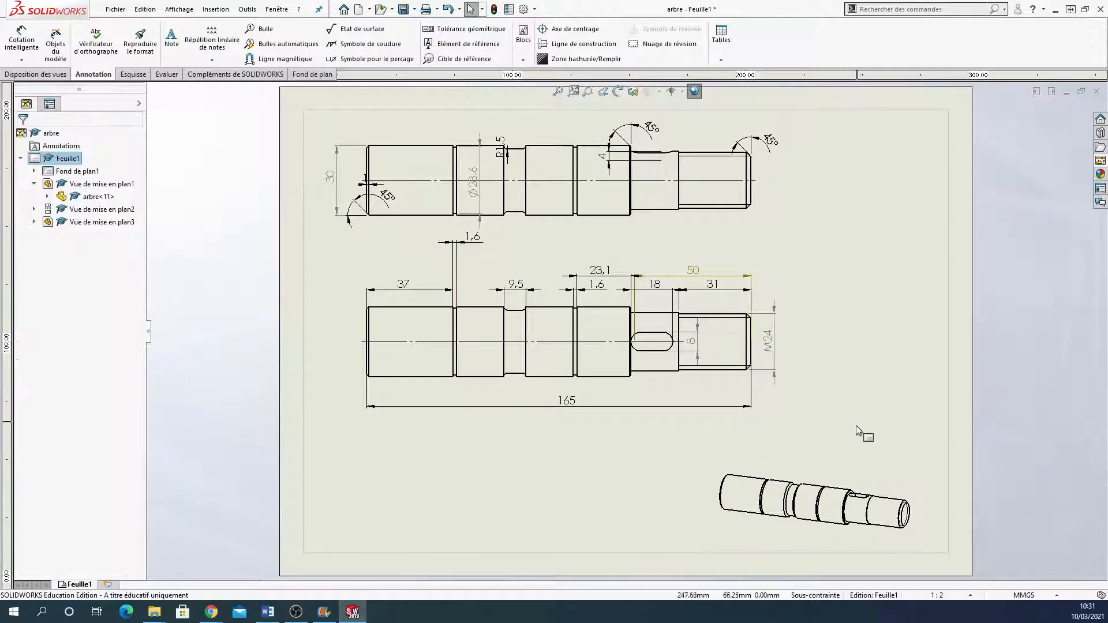
scroll(664, 382, up, 2)
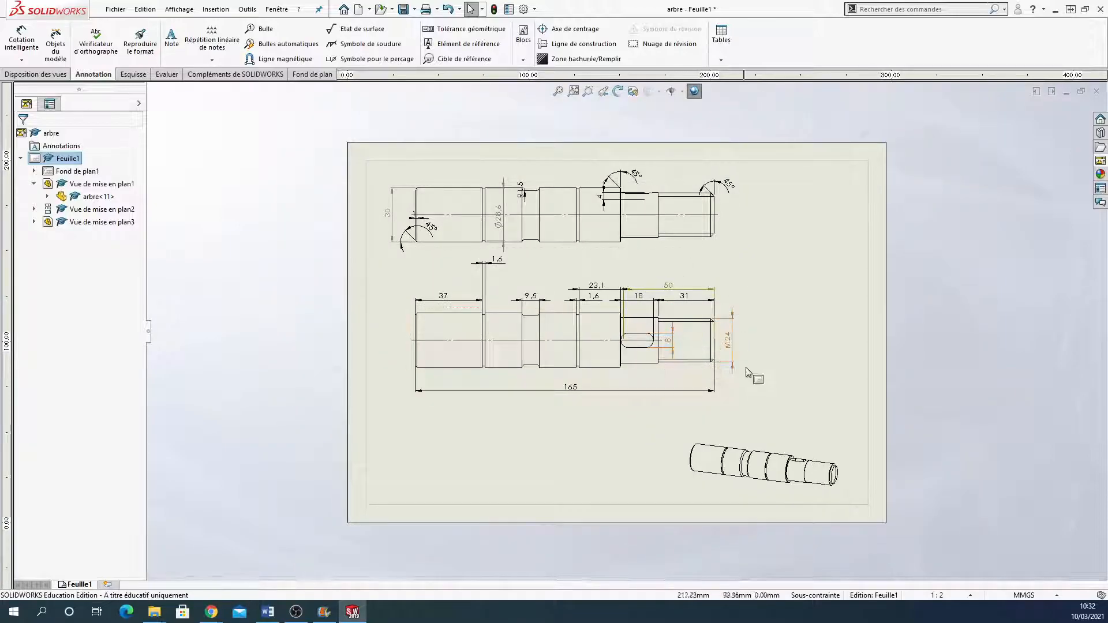